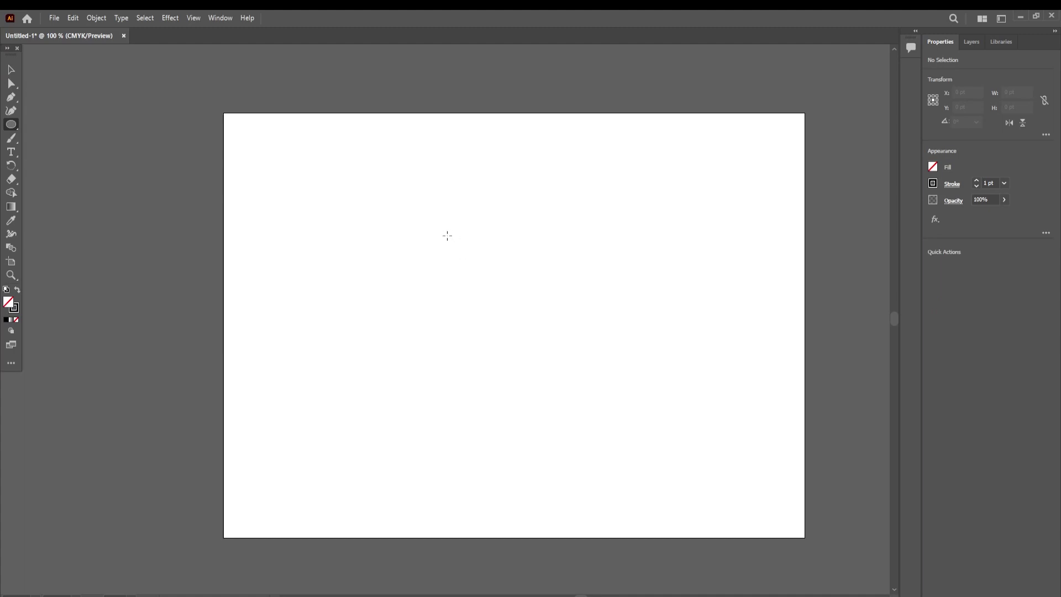
Draw a circle about 268 pt in diameter near the artboard's centre, with no fill and a 1 pt black stroke.
mouse_move(436, 235)
left_mouse_down()
mouse_move(555, 365)
mouse_move(593, 424)
left_mouse_up()
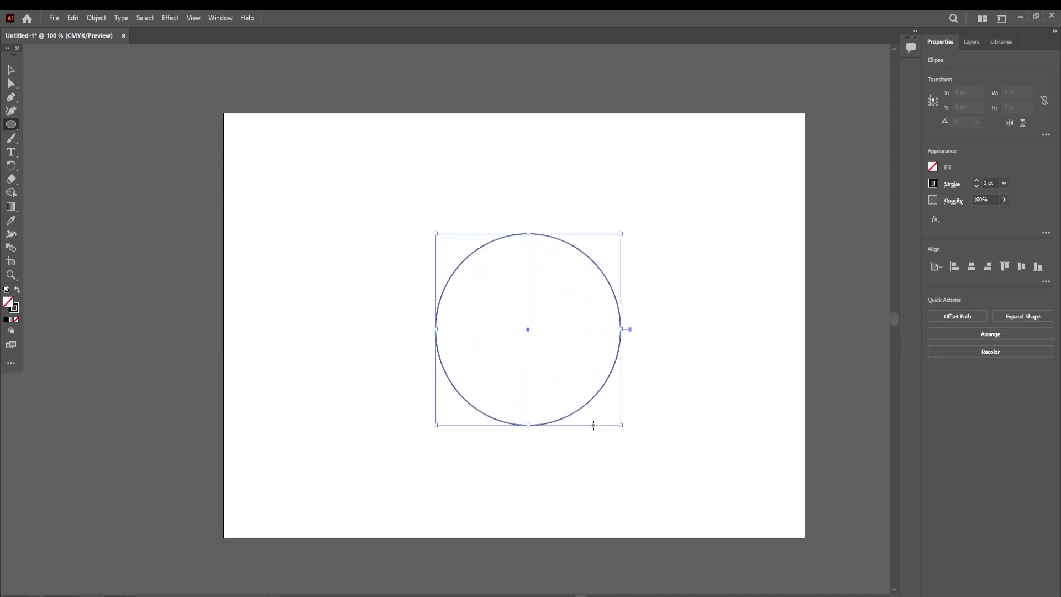
key("v")
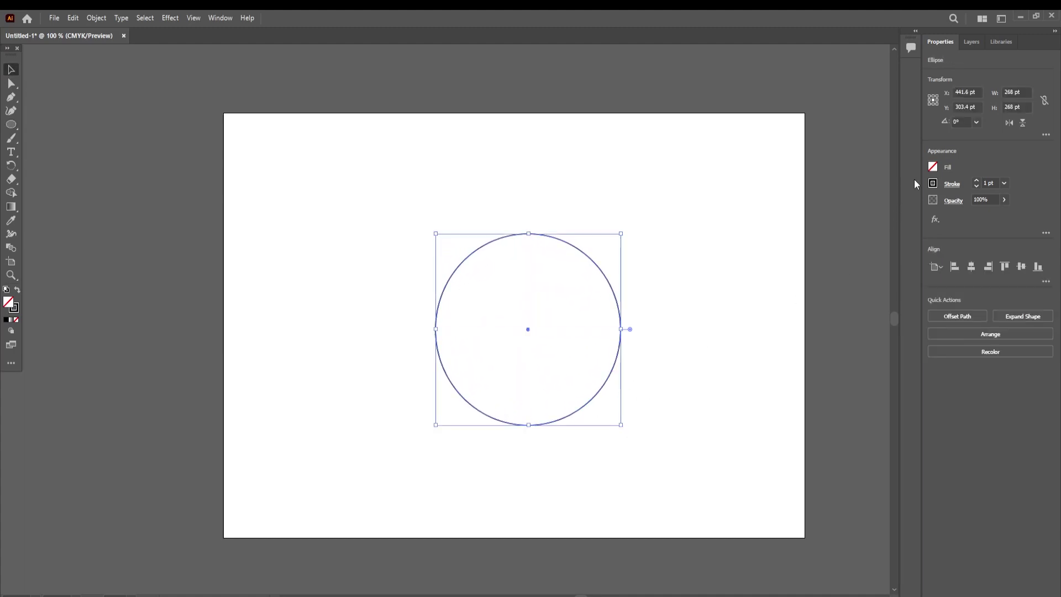
left_click(933, 169)
left_click(933, 167)
left_click(715, 292)
left_click(576, 413)
key("ctrl")
key("ctrl")
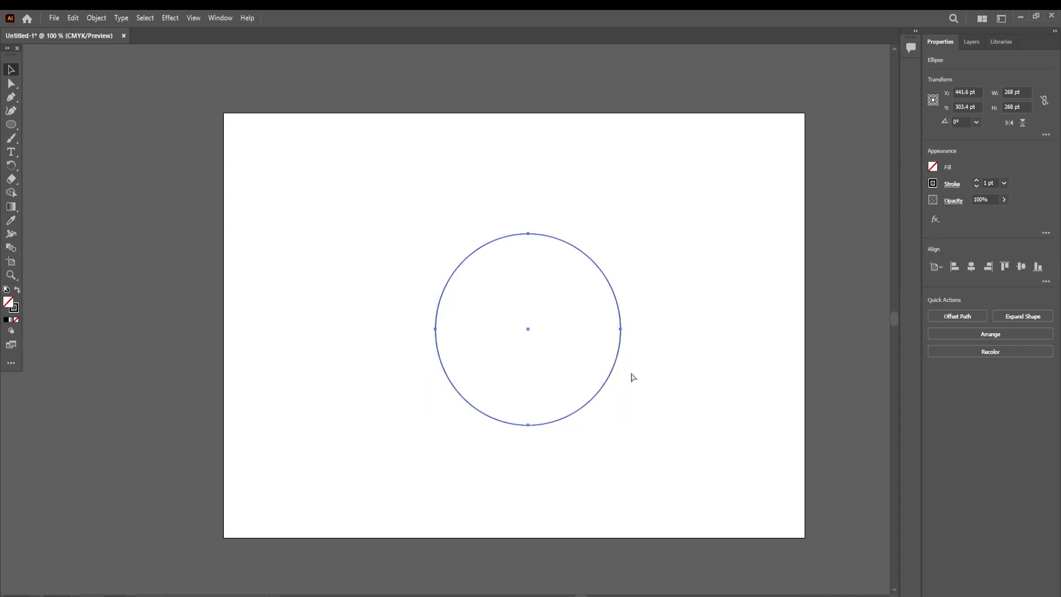
key("ctrl+v")
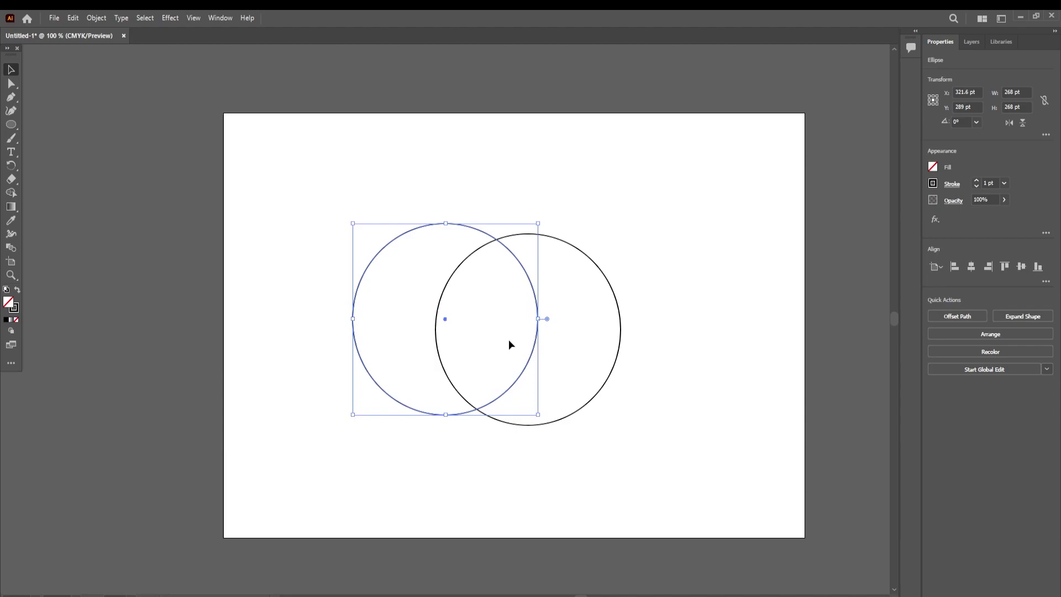
key("Delete")
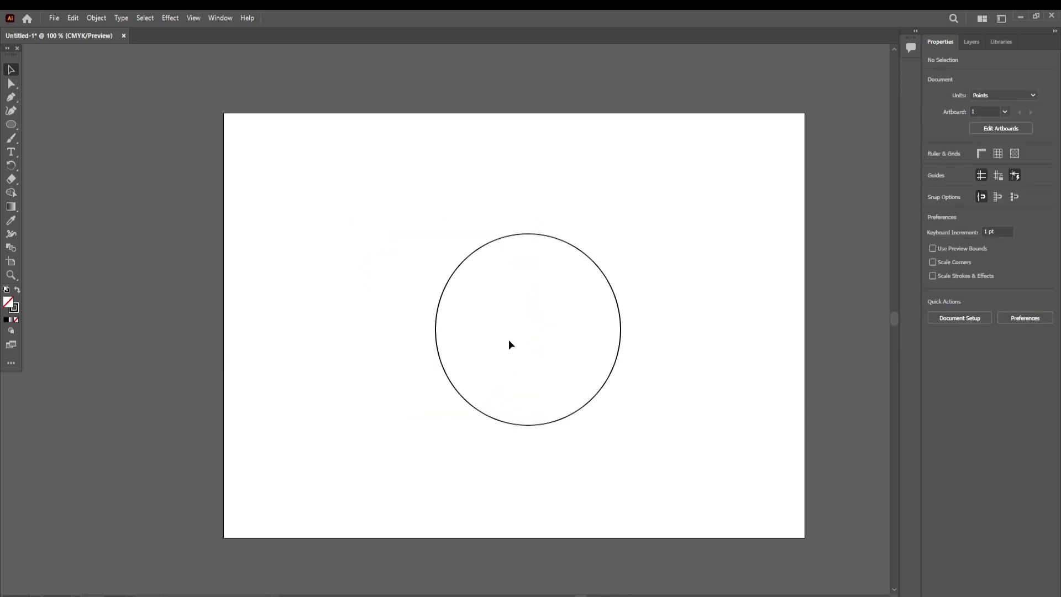
Duplicate the circle in place and shrink the copy about its centre into a small concentric inner circle.
left_click(570, 417)
key("ctrl")
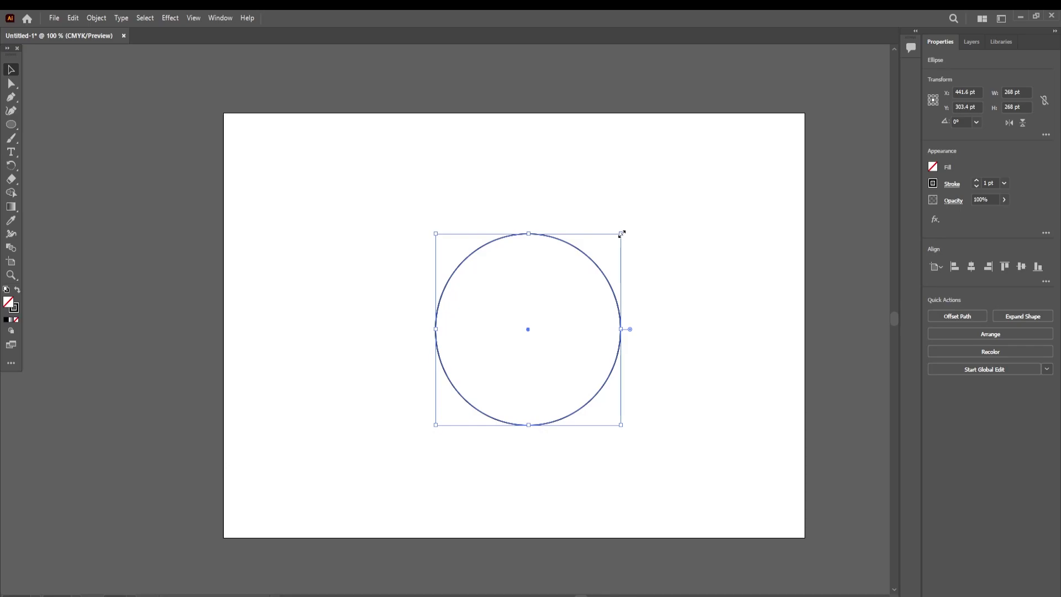
left_click_drag(621, 234, 583, 290)
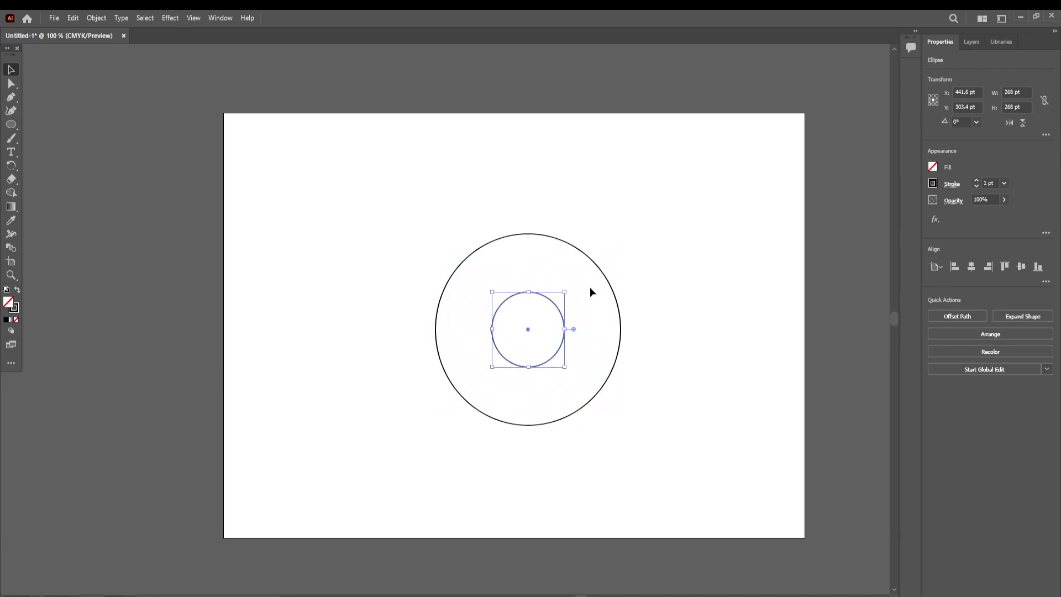
left_click(588, 306)
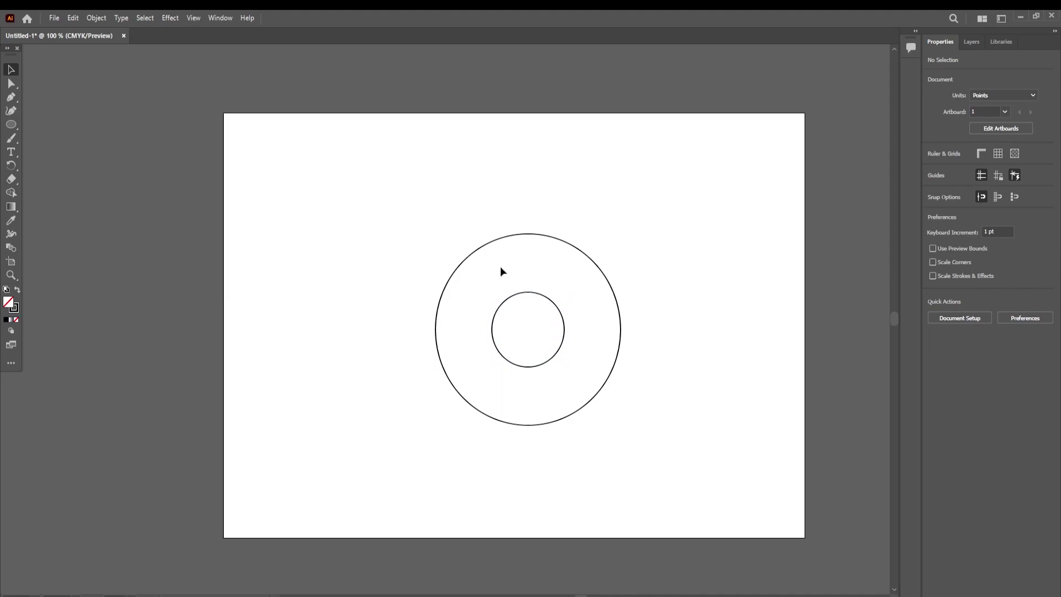
Blend the outer circle with the inner circle using Specified Steps spacing of 8.
double_click(11, 248)
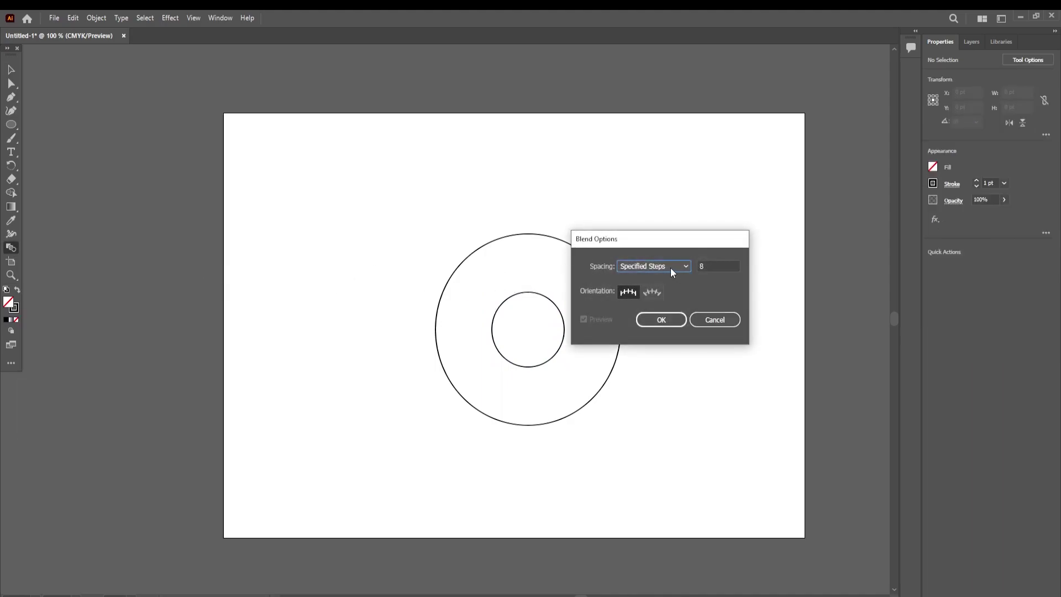
left_click(671, 268)
left_click(652, 267)
left_click(661, 319)
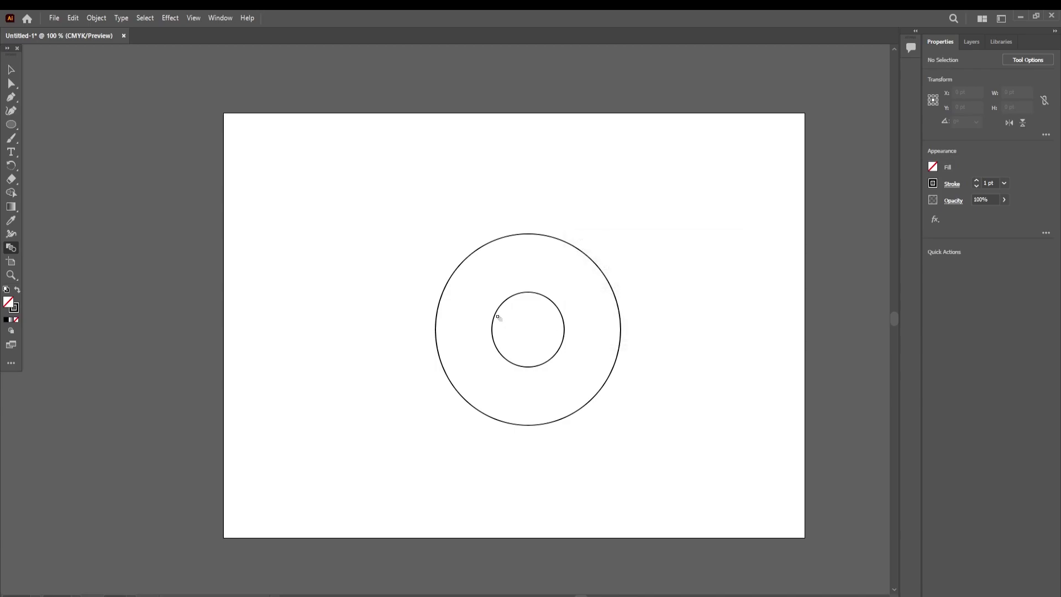
left_click(458, 268)
left_click(492, 329)
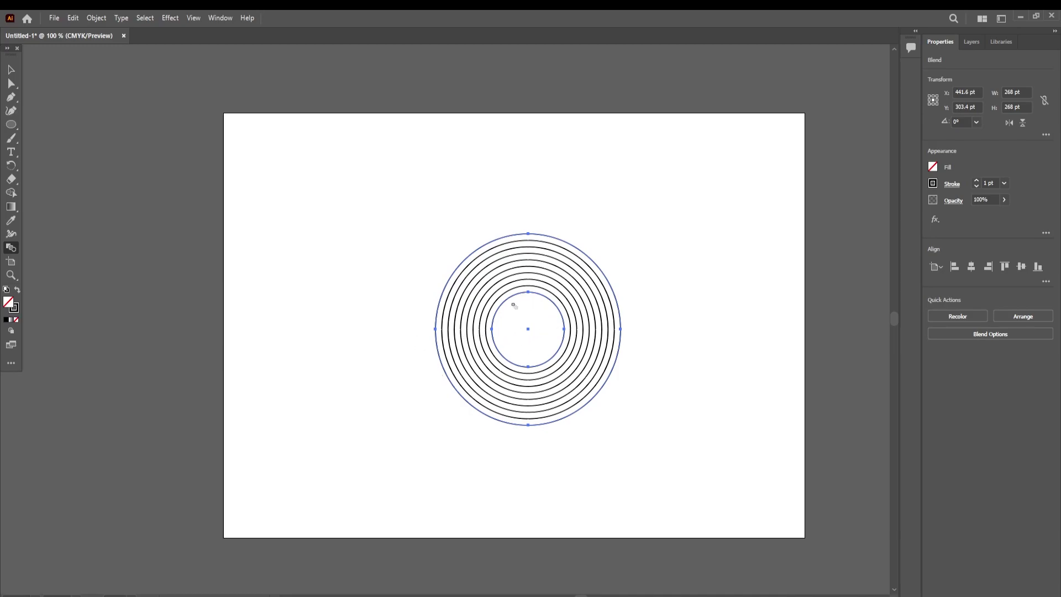
Set the concentric circle blend to 5 specified steps.
double_click(11, 249)
left_click(708, 266)
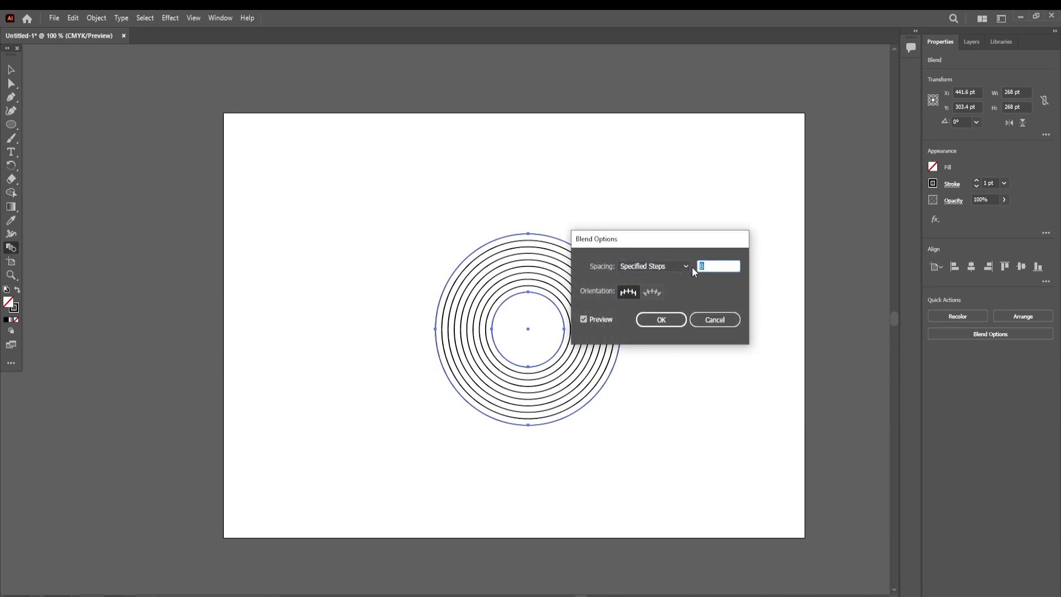
type("5")
left_click(661, 320)
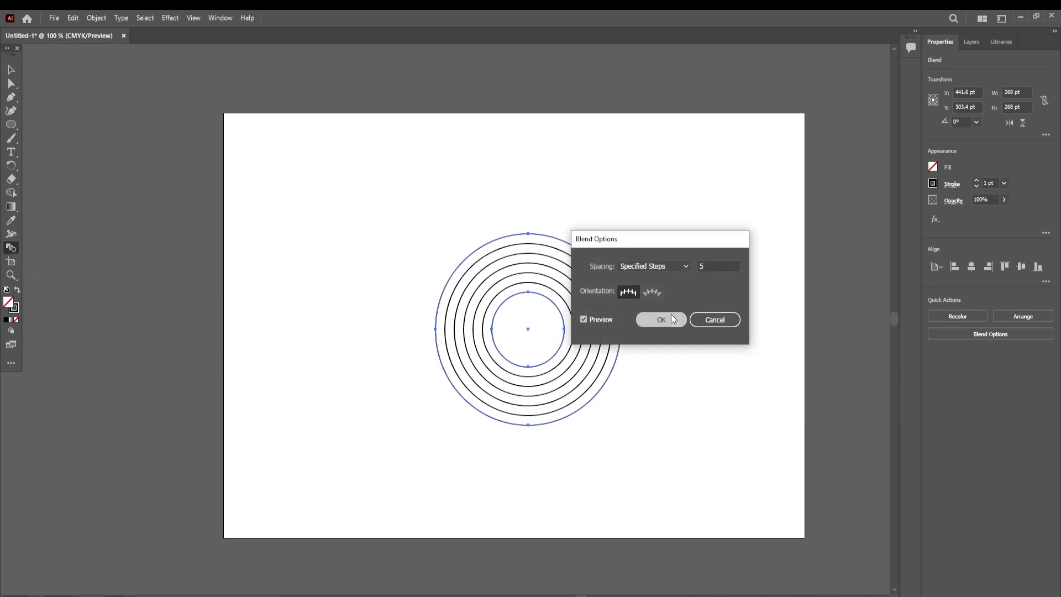
key("v")
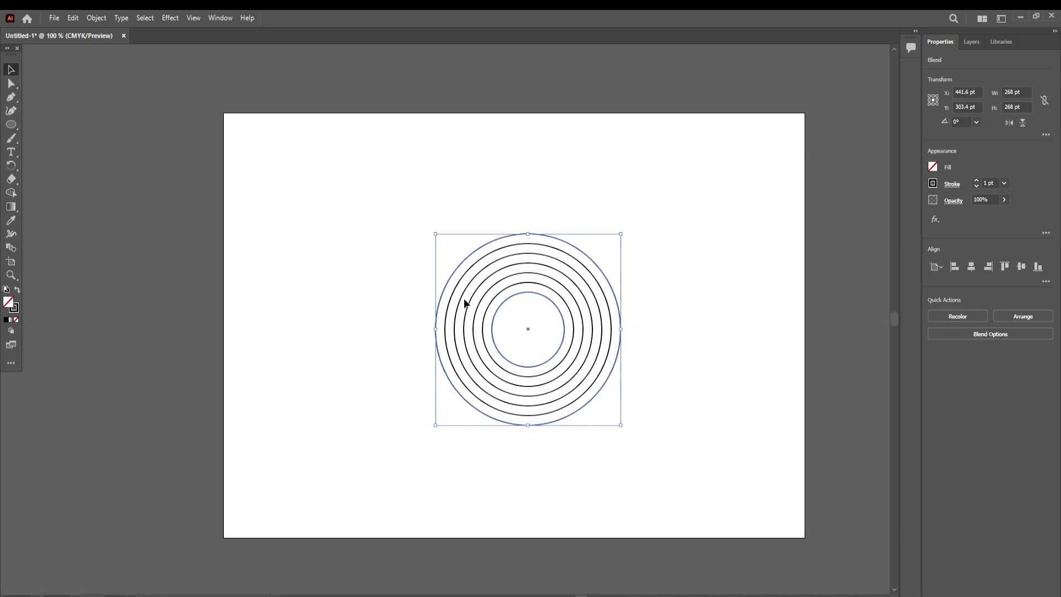
Expand the circle blend into separate paths with Object, Fill and Stroke included.
left_click_drag(653, 238, 390, 467)
left_click(97, 18)
left_click(149, 156)
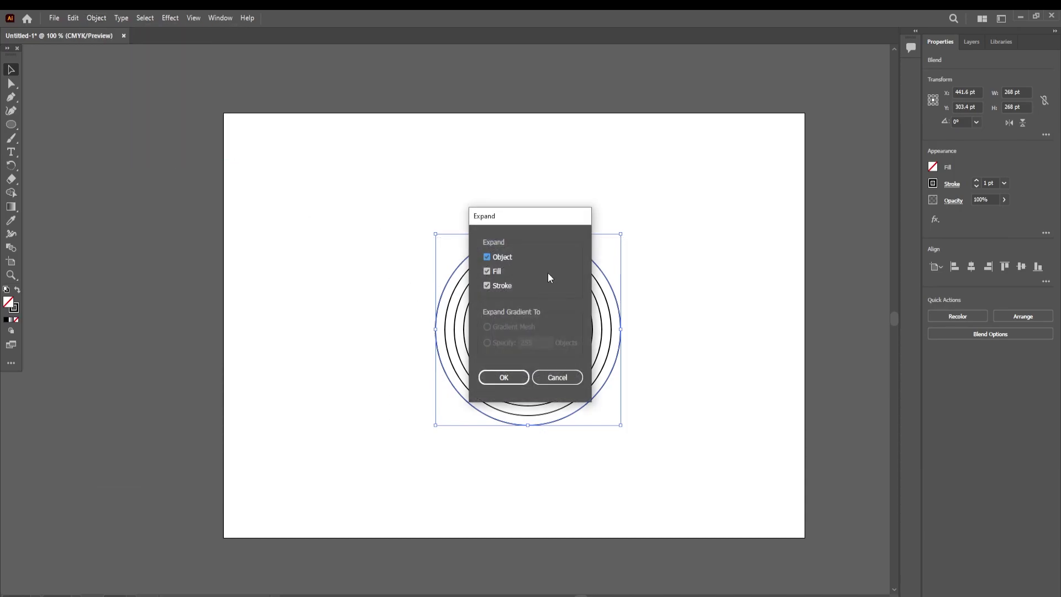
left_click(505, 377)
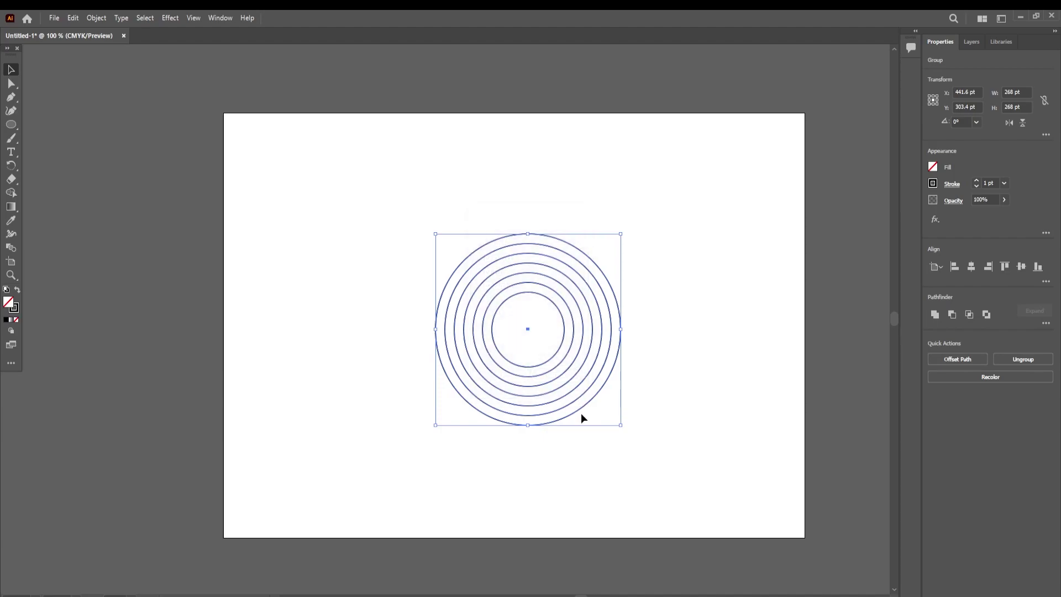
Move the ring group left to X 334.8 pt and place a duplicate to its right, overlapping it by half, at X 468.8 pt.
left_click_drag(581, 407, 518, 410)
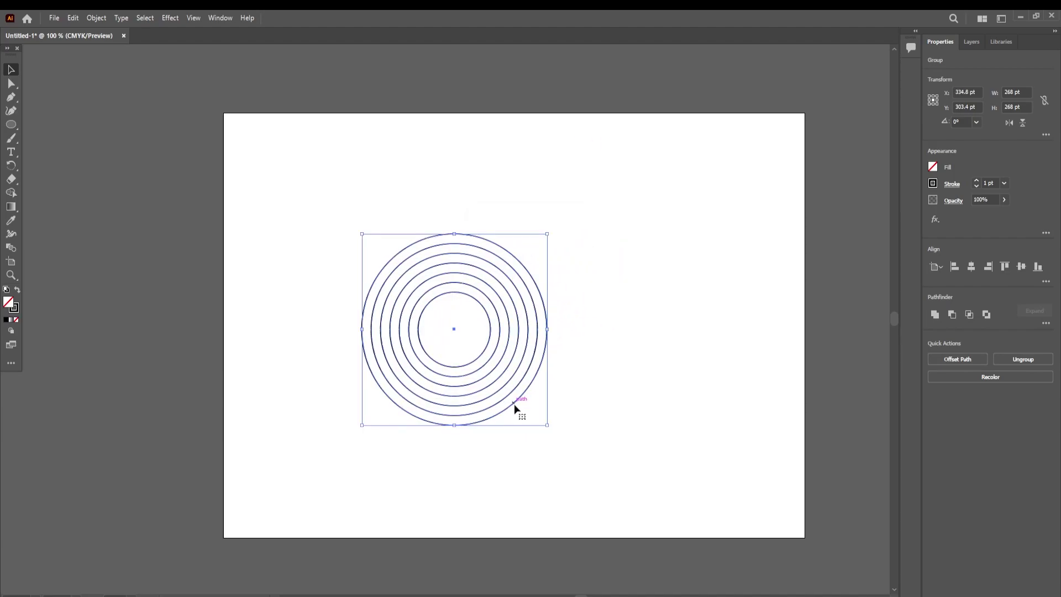
left_click_drag(514, 403, 608, 409)
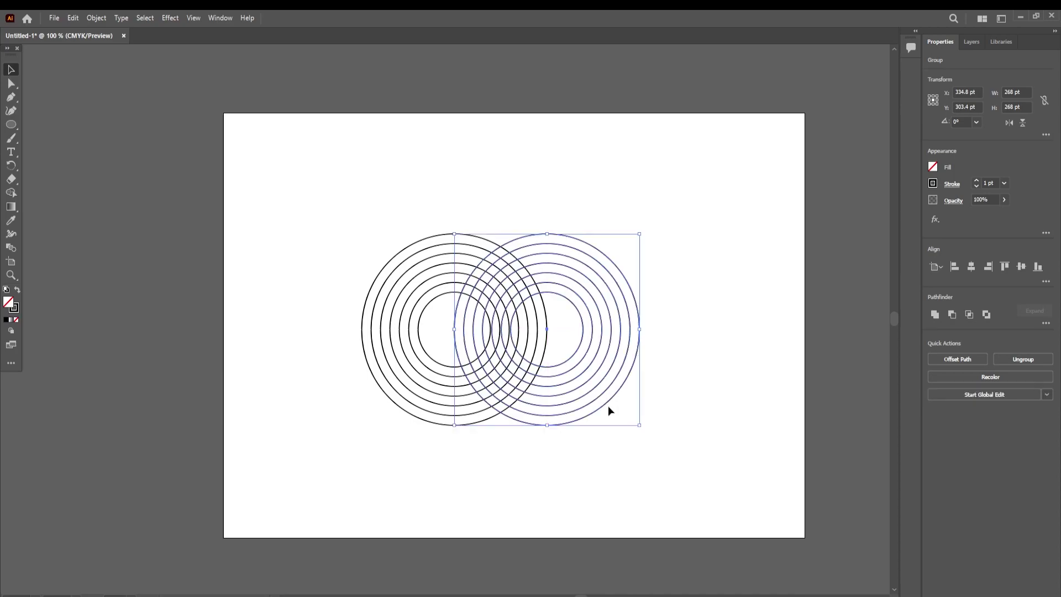
left_click(684, 389)
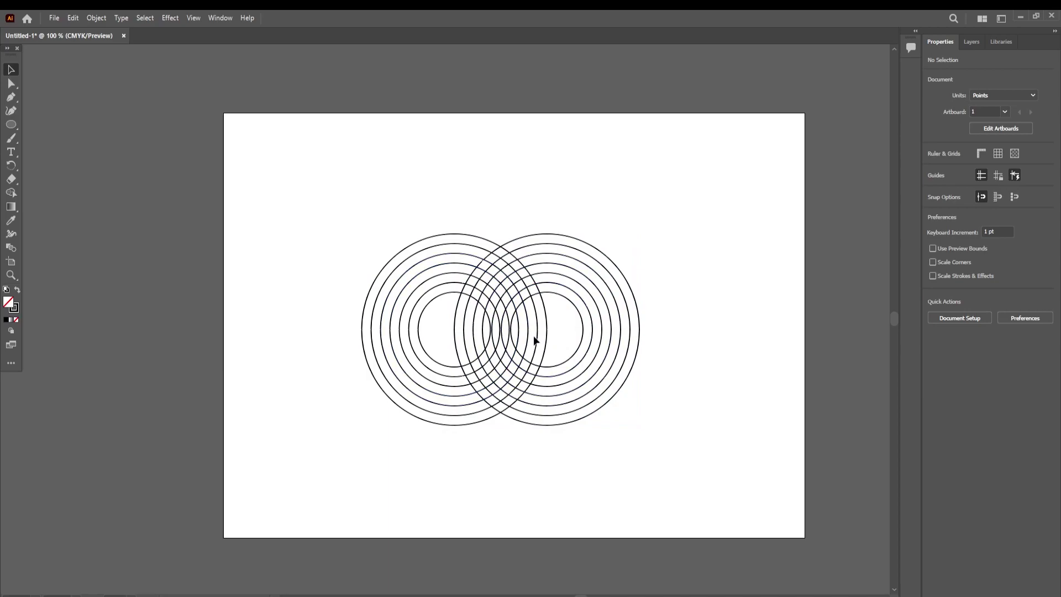
Select both ring groups for the Shape Builder tool and set no stroke and a black fill.
left_click_drag(332, 193, 704, 463)
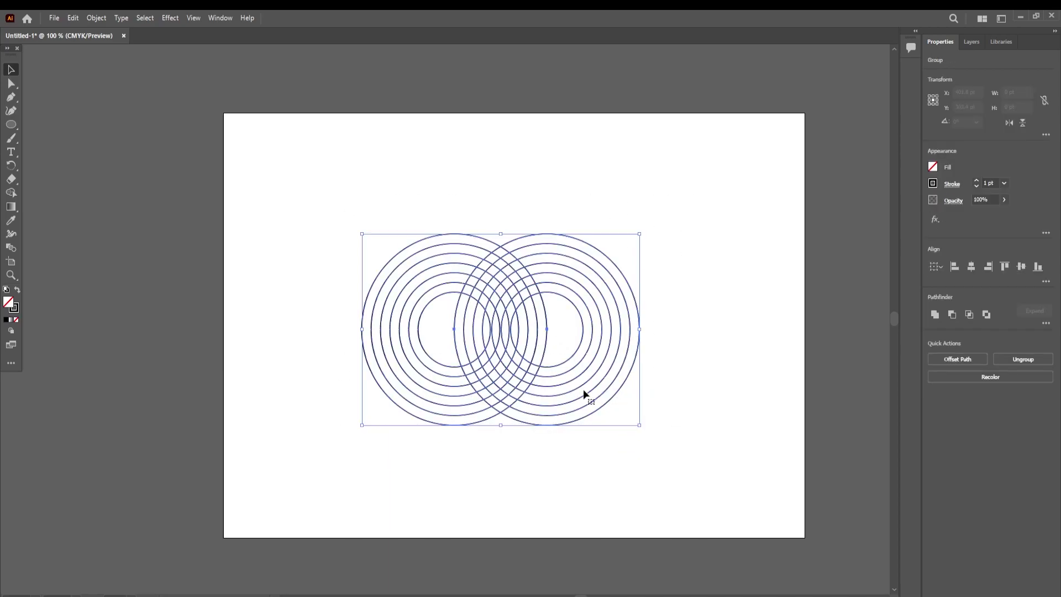
left_click(11, 194)
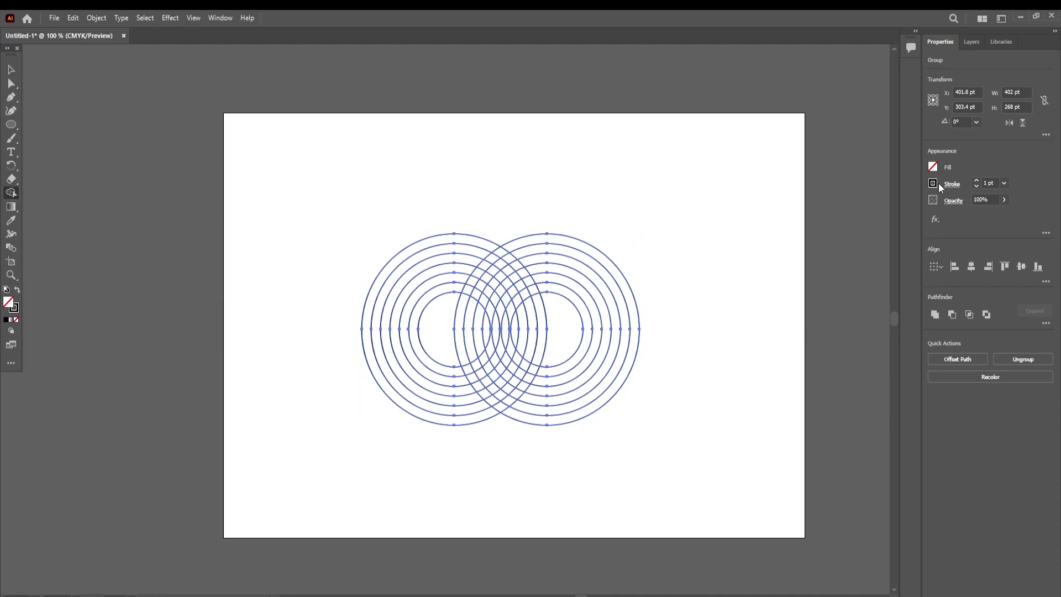
left_click(977, 186)
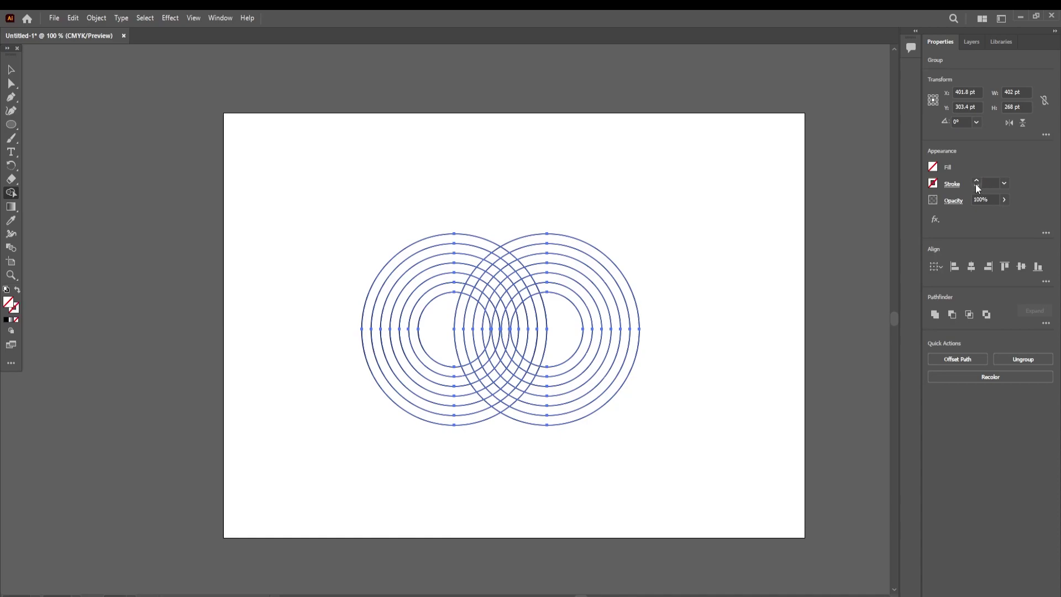
left_click(934, 167)
left_click(837, 208)
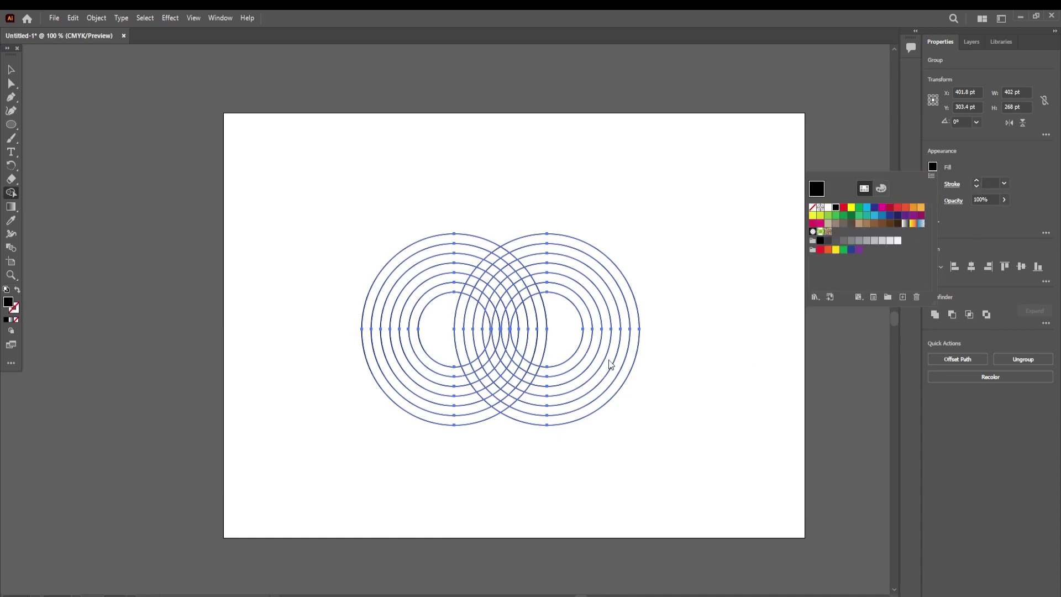
key("Escape")
Merge overlapping ring segments with Shape Builder into black arches above and below and interlocking curves between them.
scroll(462, 303, "up", 1)
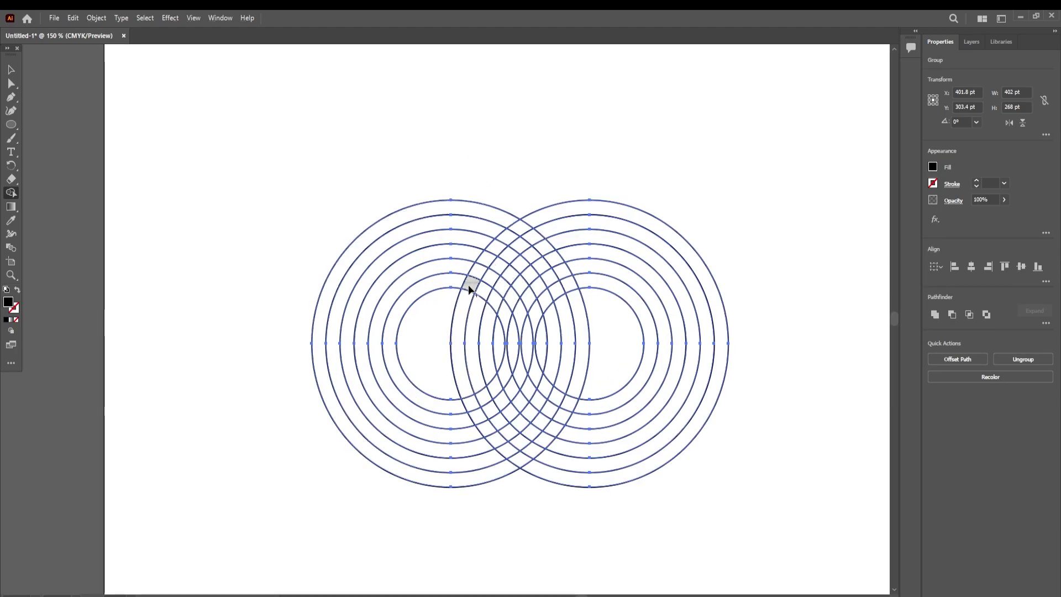
mouse_move(470, 285)
left_mouse_down()
mouse_move(518, 225)
mouse_move(571, 286)
left_mouse_up()
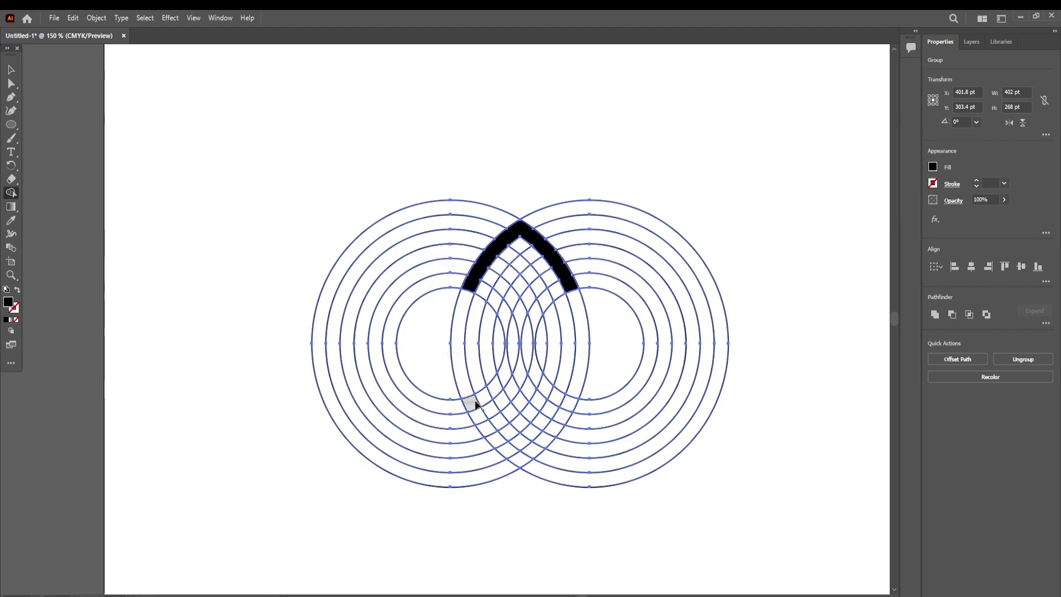
mouse_move(473, 407)
left_mouse_down()
mouse_move(513, 459)
mouse_move(550, 442)
mouse_move(571, 407)
mouse_move(560, 419)
left_mouse_up()
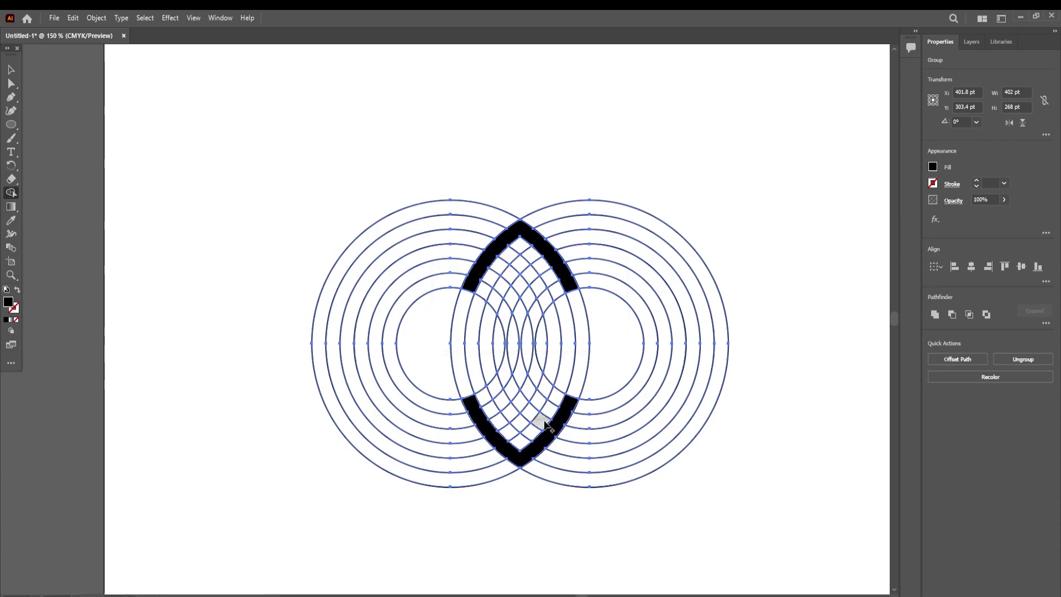
mouse_move(496, 425)
left_mouse_down()
mouse_move(539, 365)
mouse_move(538, 318)
mouse_move(519, 278)
mouse_move(544, 270)
mouse_move(507, 303)
mouse_move(499, 340)
mouse_move(520, 403)
left_mouse_up()
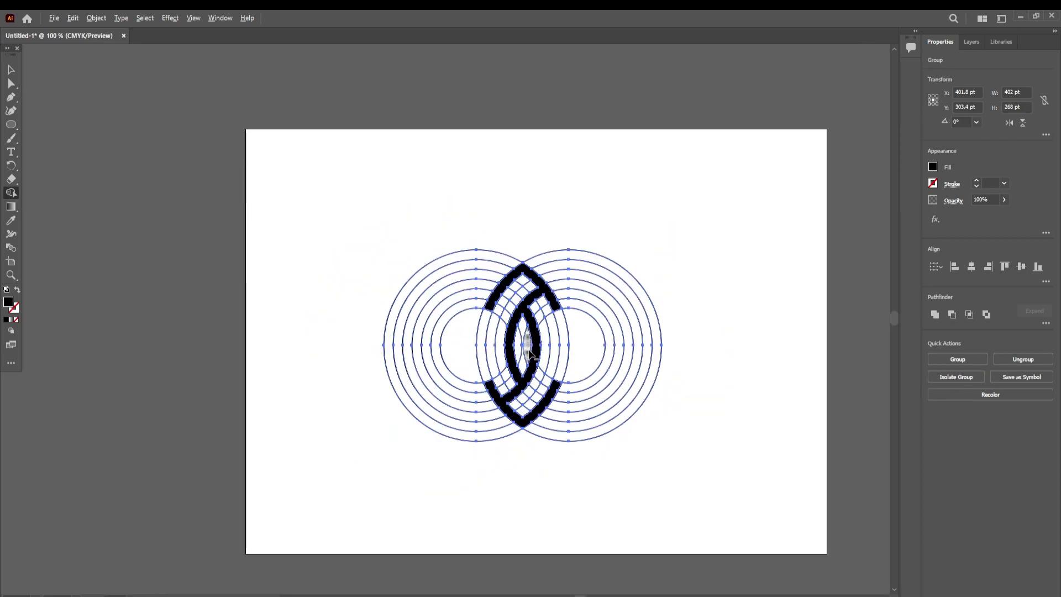
scroll(529, 354, "up", 3)
key("ctrl+1")
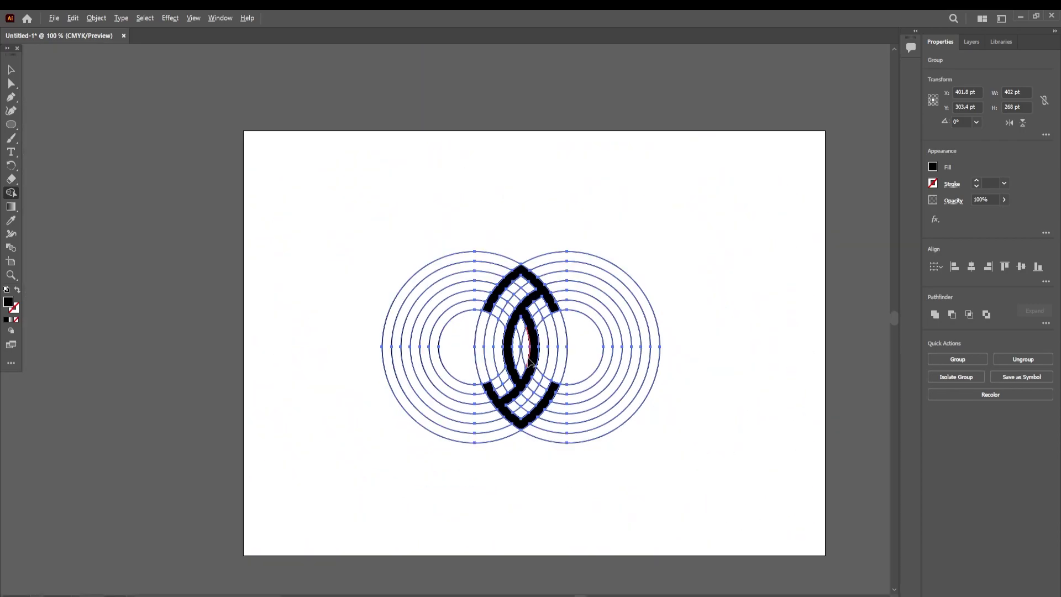
Ungroup the right ring group containing the black shapes and move the black mark to the right, clear of the rings.
key("v")
scroll(536, 358, "up", 1)
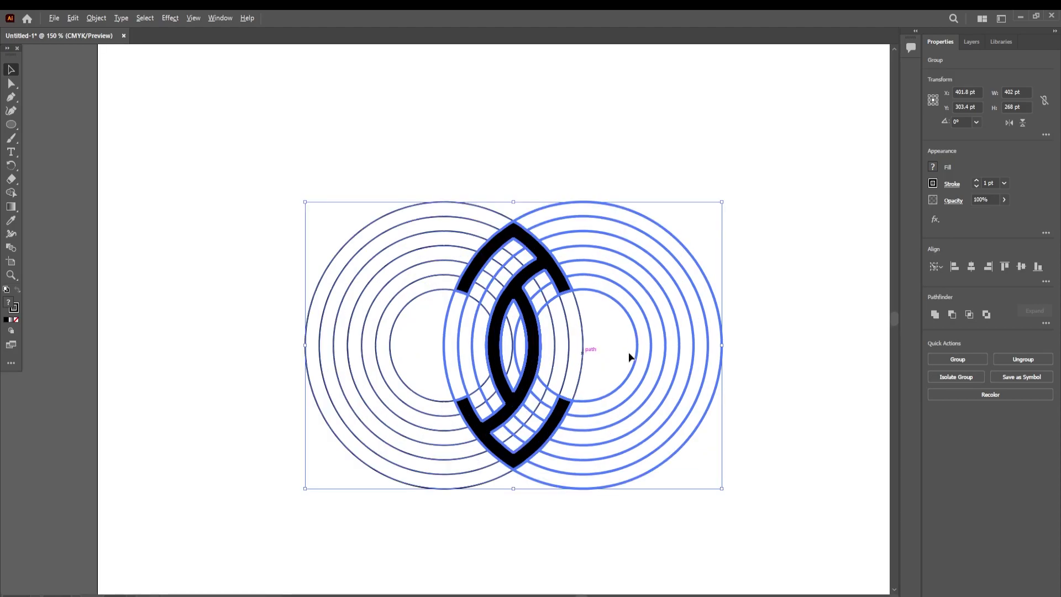
left_click(577, 362)
right_click(534, 354)
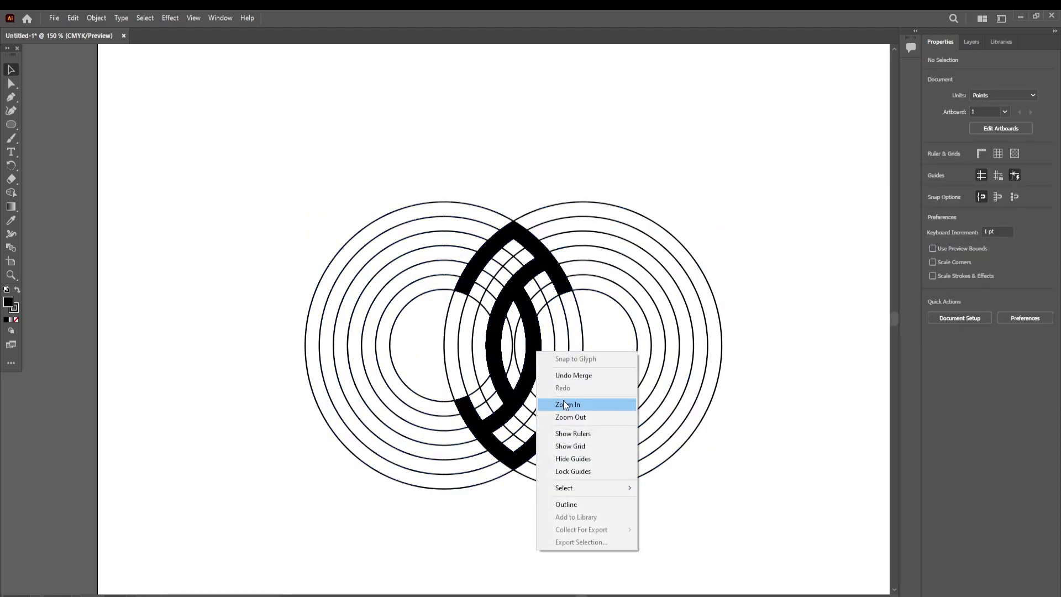
left_click(534, 375)
right_click(536, 363)
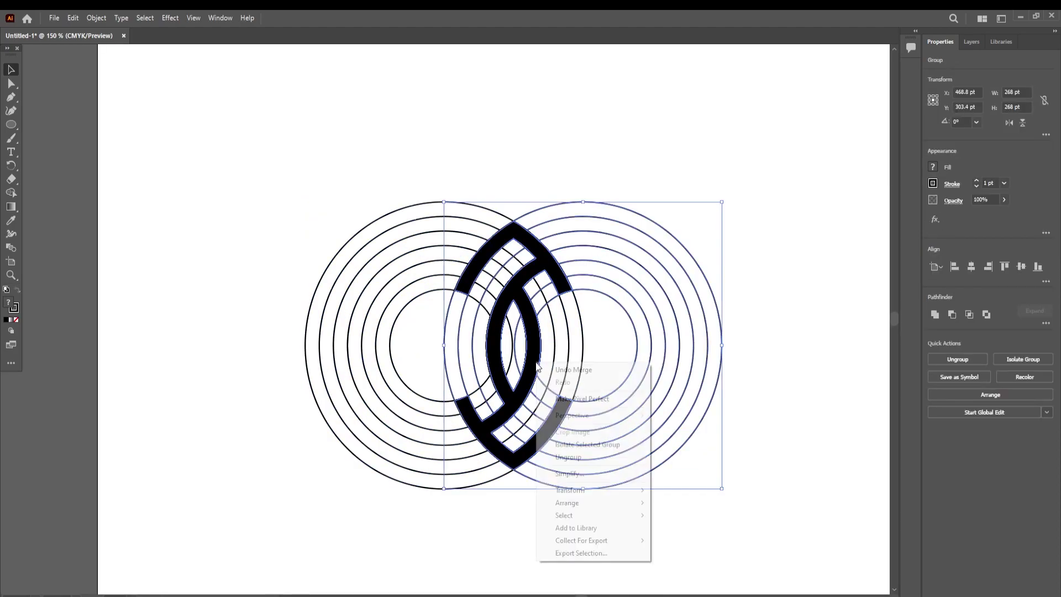
left_click(574, 458)
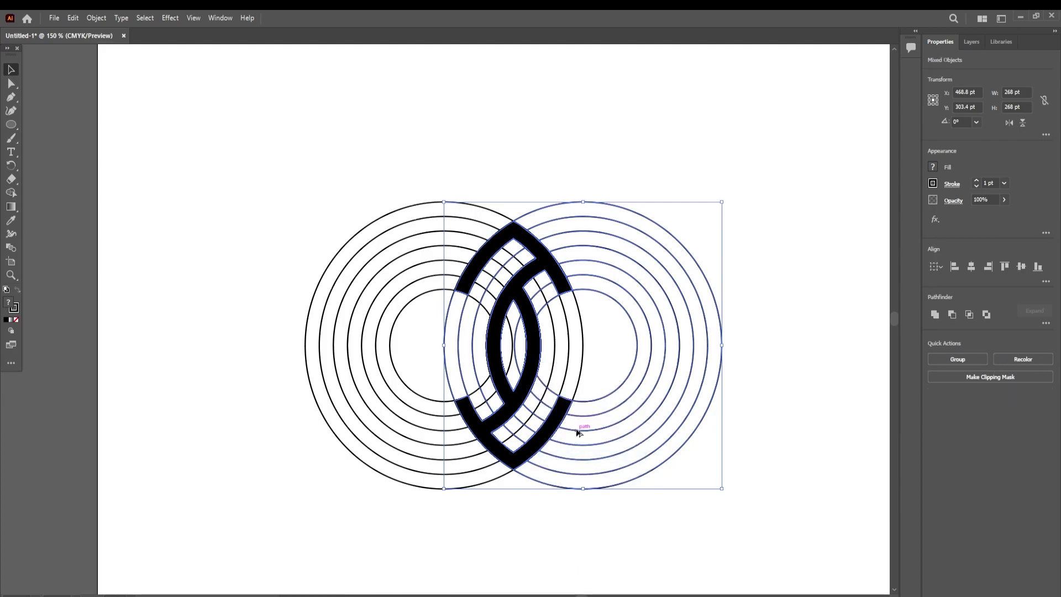
scroll(576, 428, "down", 1)
left_click(691, 390)
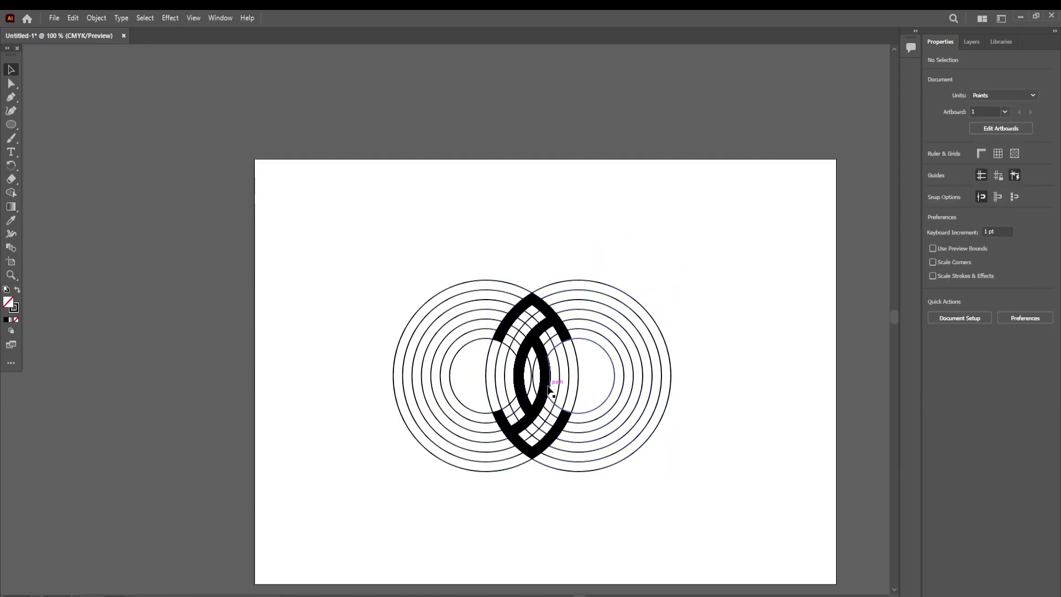
left_click_drag(540, 390, 753, 389)
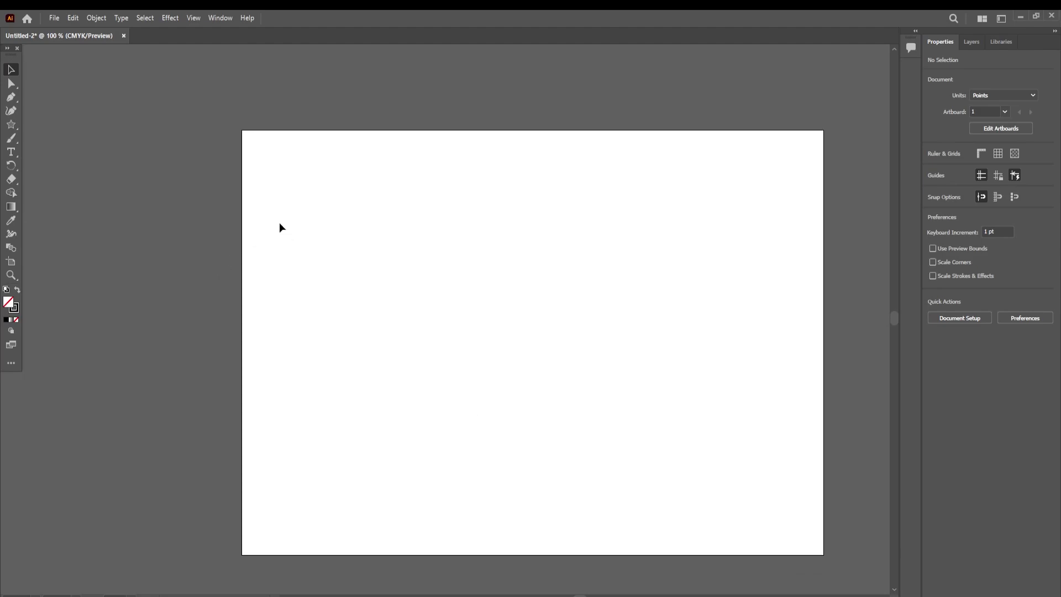
Draw an upright triangle about 194 by 168 pt with the Star tool in the upper part of the artboard.
right_click(12, 126)
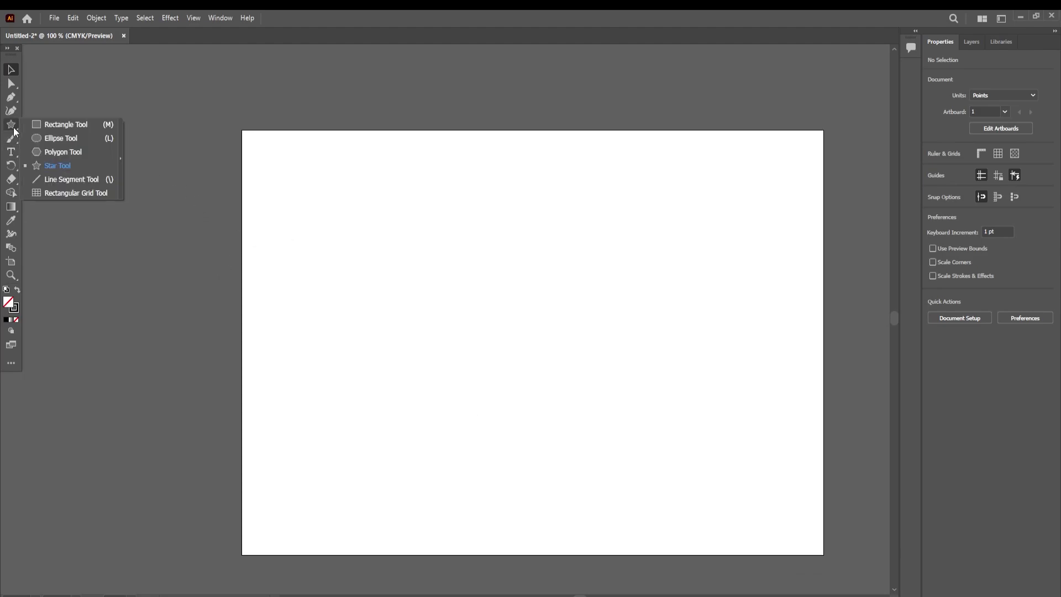
left_click(83, 167)
left_click_drag(455, 257, 498, 318)
key("Down")
key("Up")
key("Up")
key("Up")
key("Up")
key("Down")
key("Down")
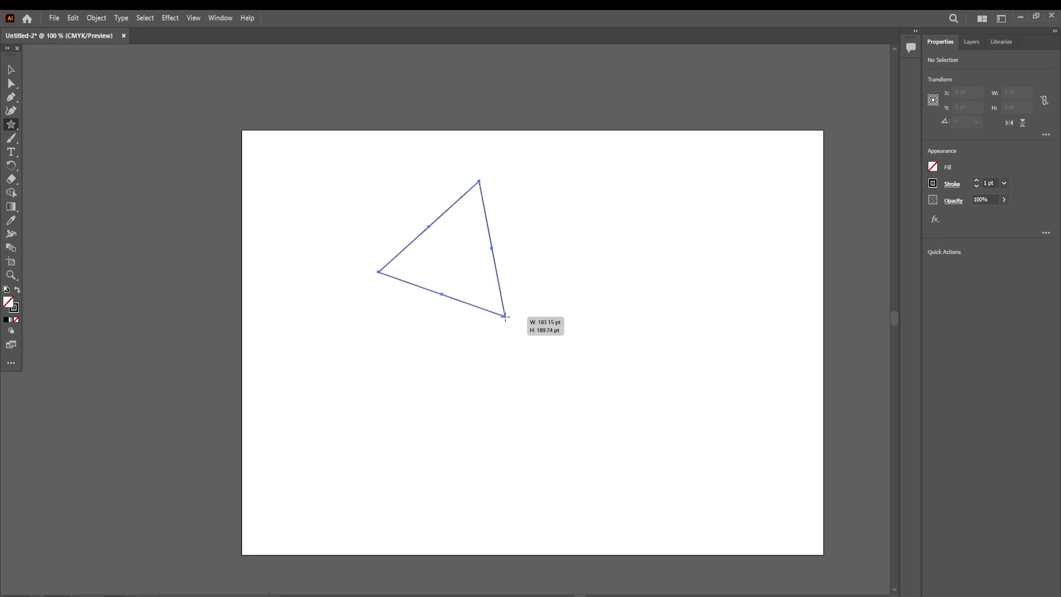
mouse_move(505, 317)
left_mouse_down()
mouse_move(505, 301)
mouse_move(514, 322)
mouse_move(497, 298)
mouse_move(516, 327)
mouse_move(512, 311)
left_mouse_up()
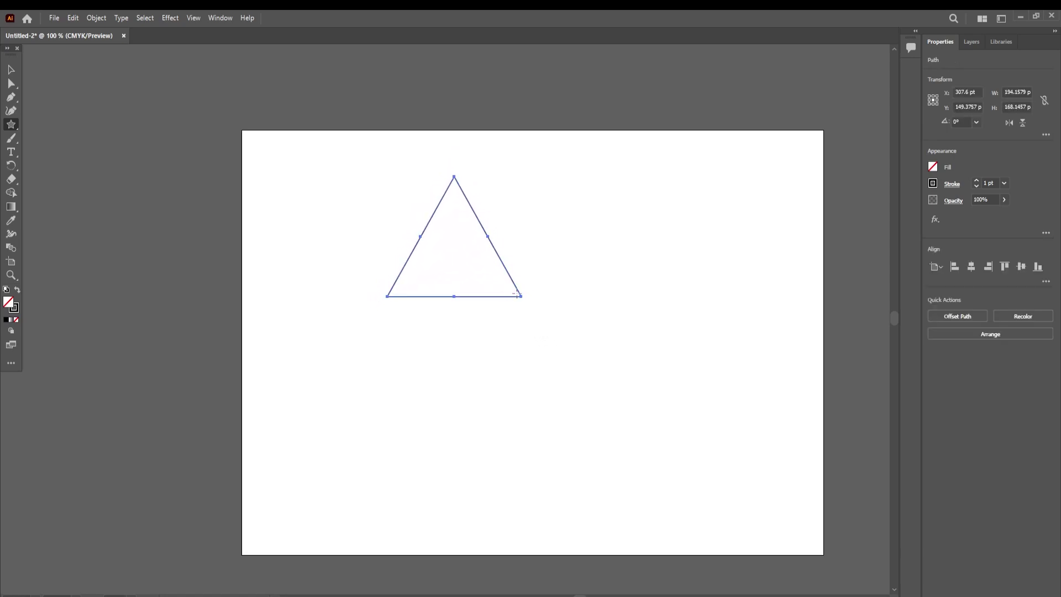
Move the triangle to the artboard's left side at about X 142 pt, Y 293 pt and deselect it.
key("v")
left_click_drag(499, 297, 385, 402)
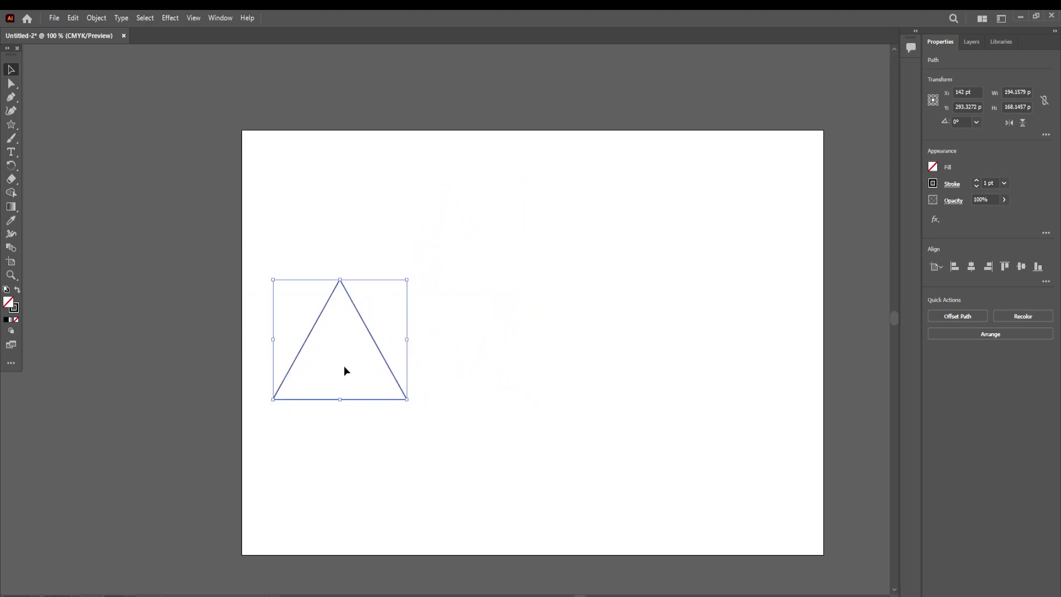
left_click(542, 313)
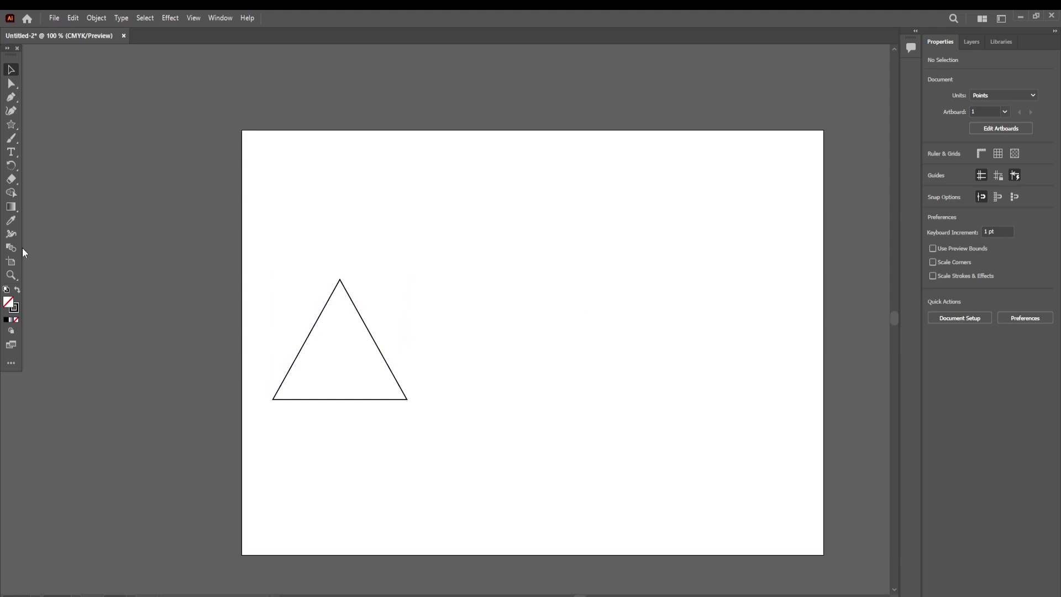
Draw a vertical line about 473 pt long near the artboard's right edge at about X 747 pt.
left_click(11, 125)
left_click(92, 181)
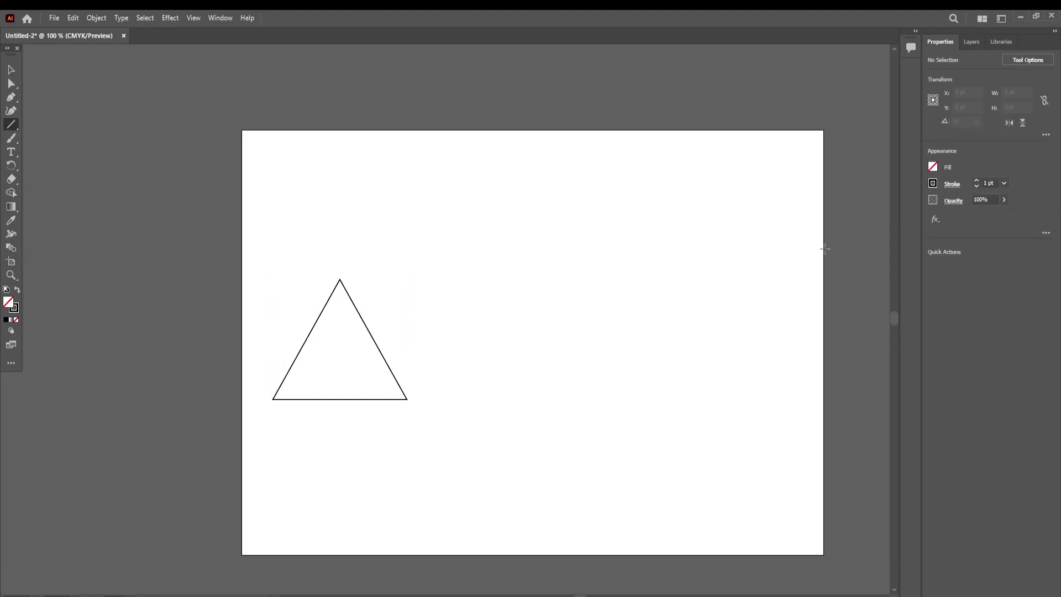
left_click_drag(757, 165, 757, 501)
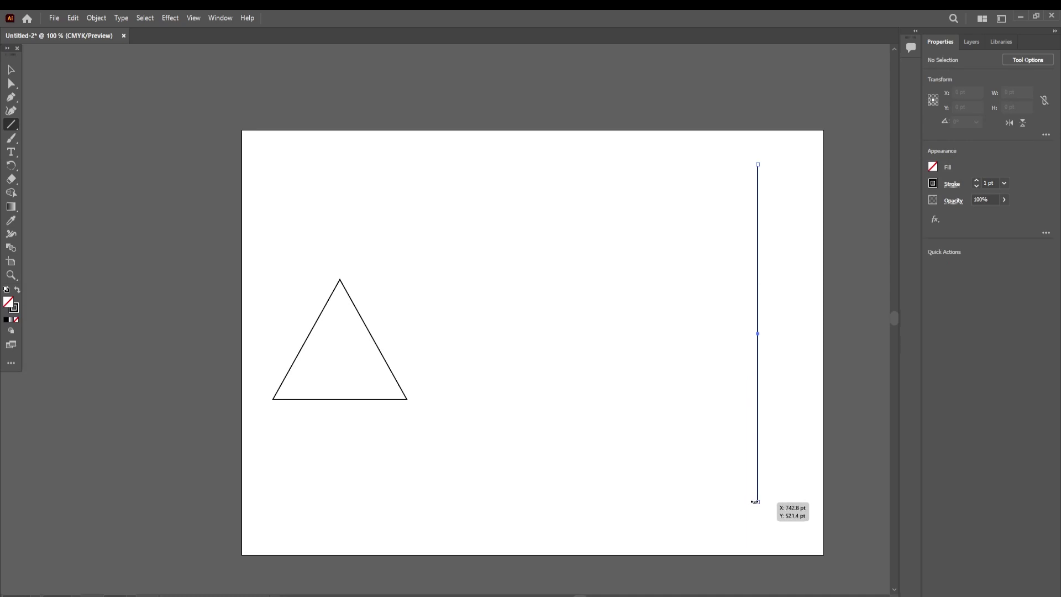
key("v")
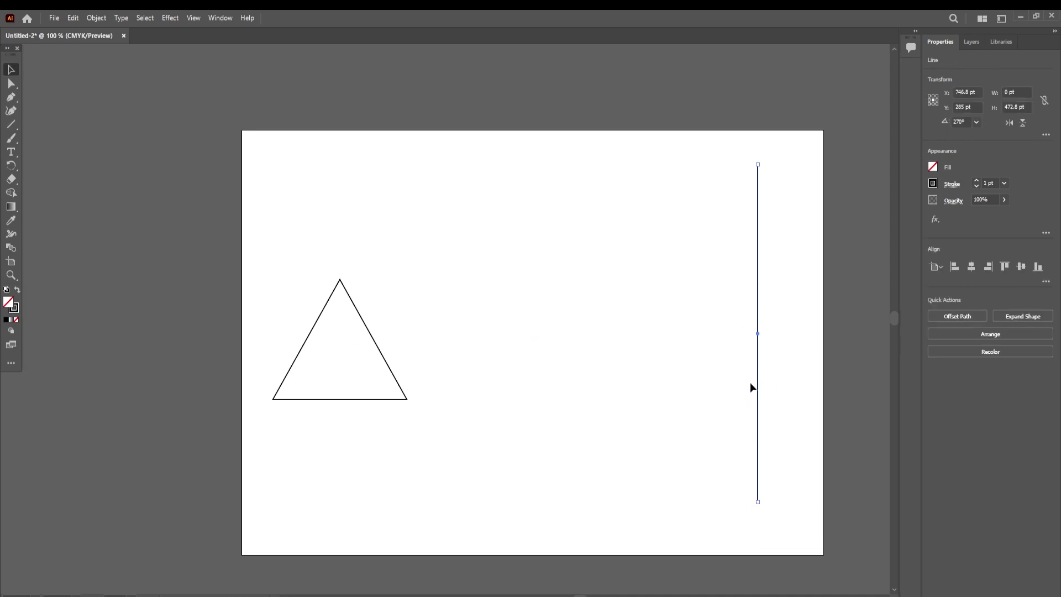
Duplicate the vertical line leftward in equal steps to X 518.8 pt and delete every copy between the two outermost lines.
left_click_drag(759, 390, 748, 391)
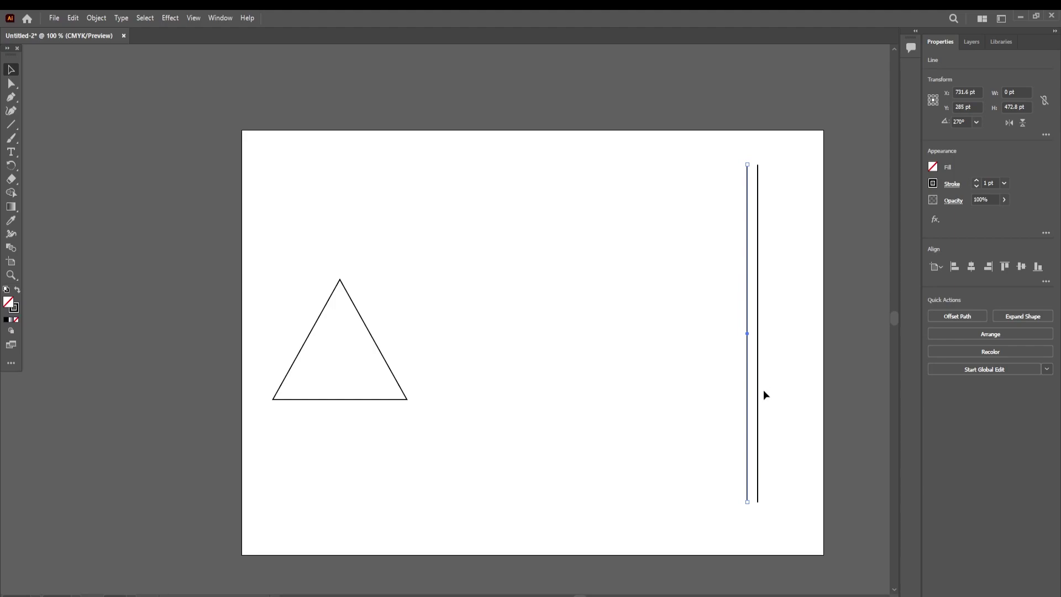
key("ctrl+d")
key("ctrl+d")
key("ctrl+d")
key("ctrl+d")
key("ctrl+d")
key("ctrl+d")
key("ctrl+d")
key("ctrl+d")
key("ctrl+d")
key("ctrl+d")
key("ctrl+d")
key("ctrl+d")
key("ctrl+d")
key("ctrl+d")
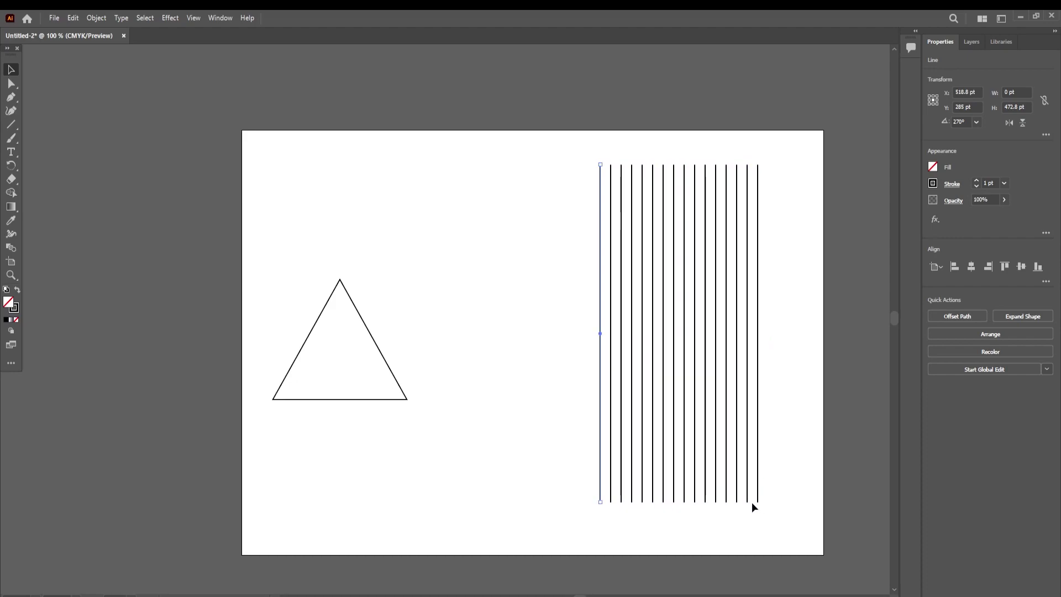
left_click_drag(749, 509, 608, 475)
key("Delete")
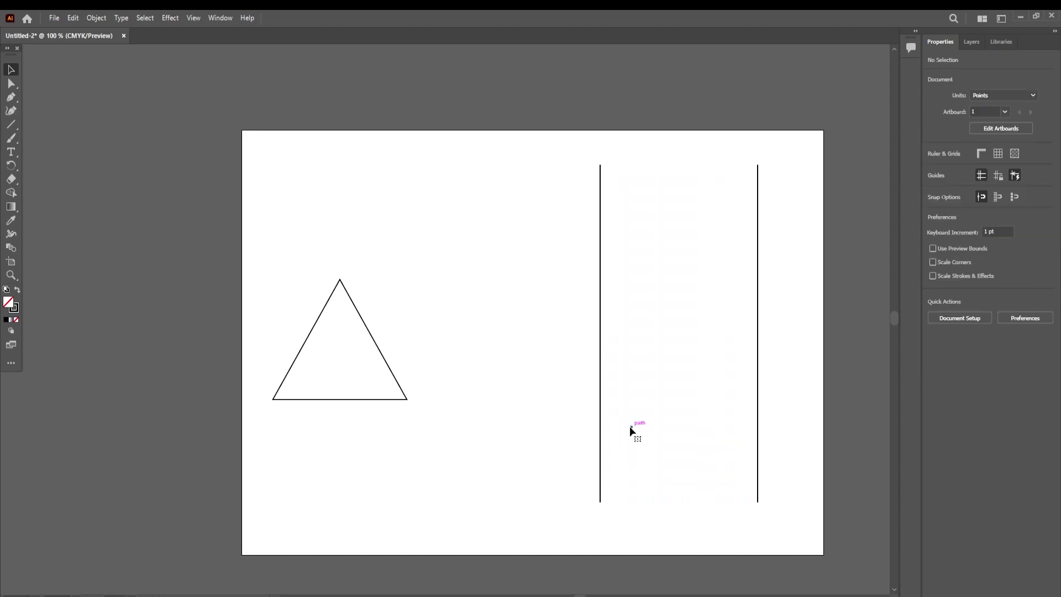
Blend the two vertical lines using Specified Steps spacing with 20 steps.
left_click_drag(790, 475, 514, 545)
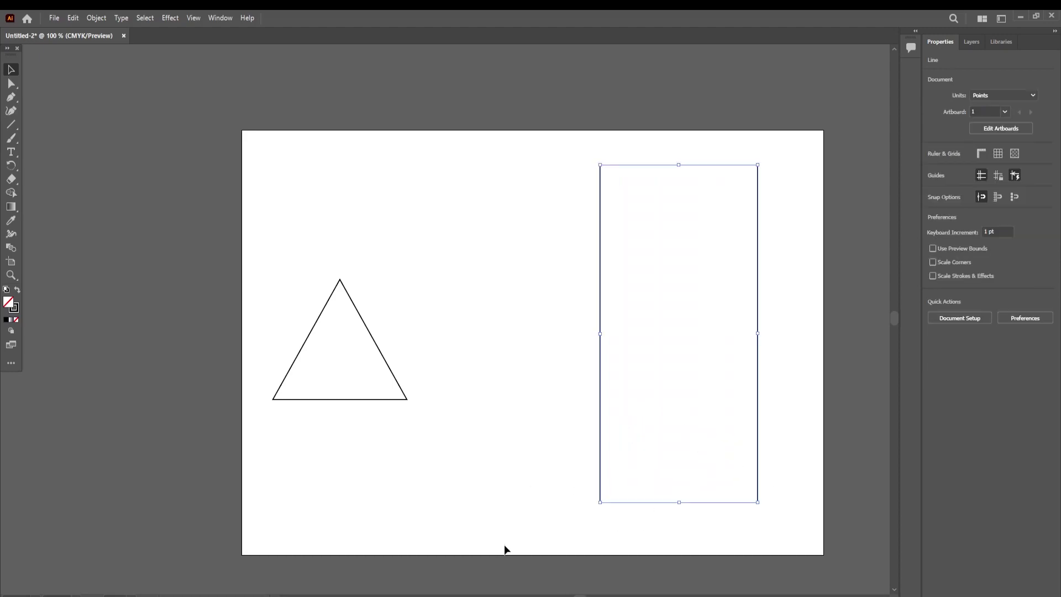
double_click(12, 250)
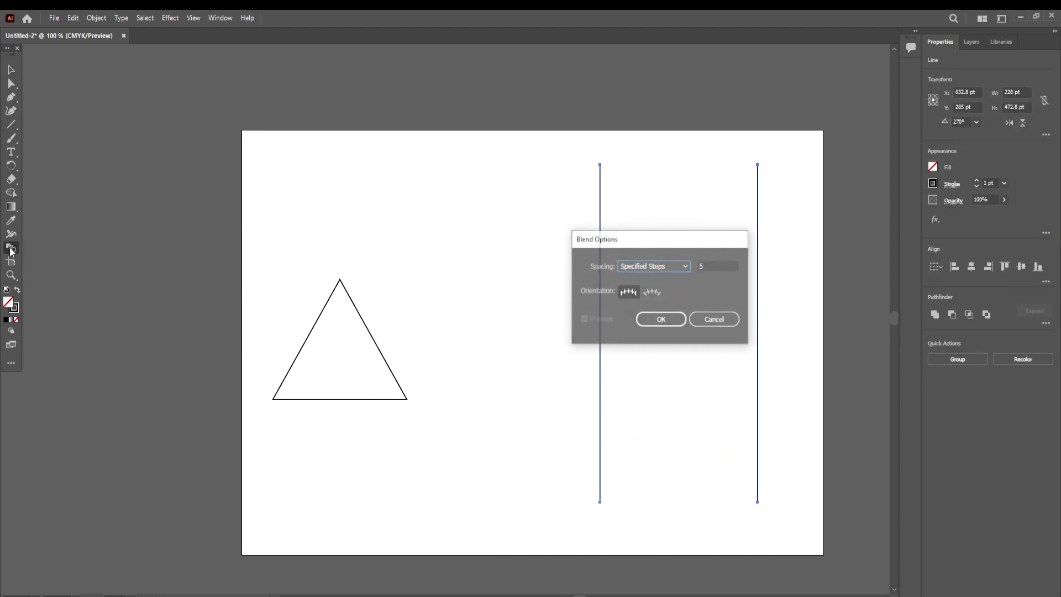
left_click(664, 317)
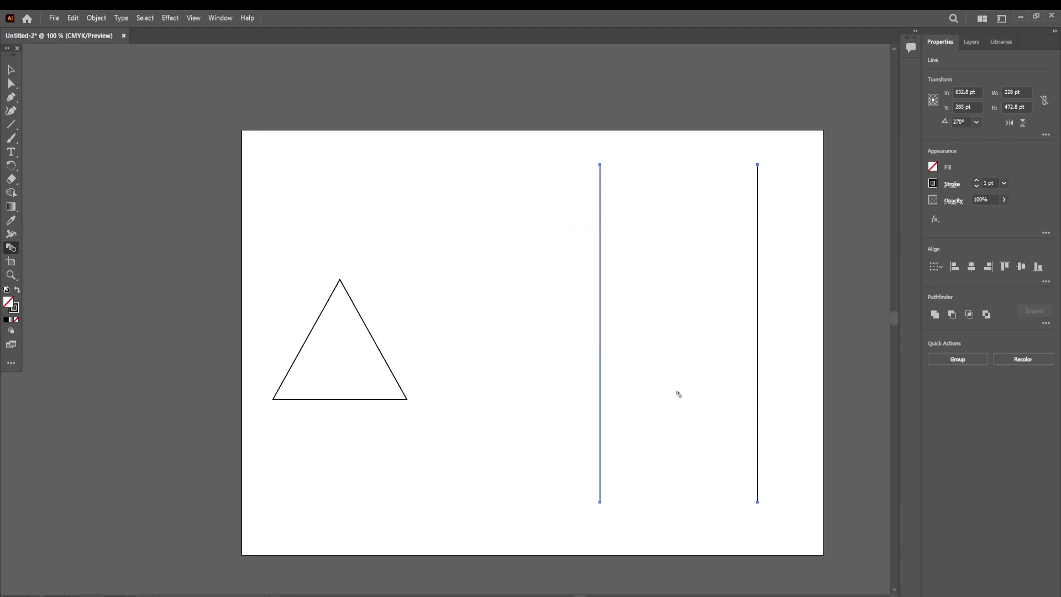
left_click(601, 401)
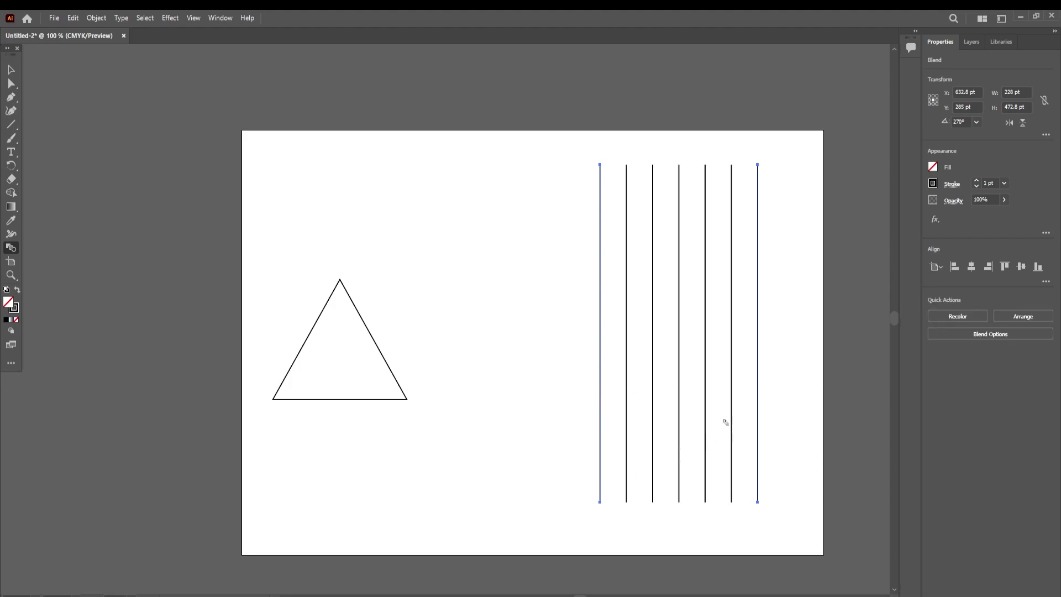
double_click(11, 247)
key("Tab")
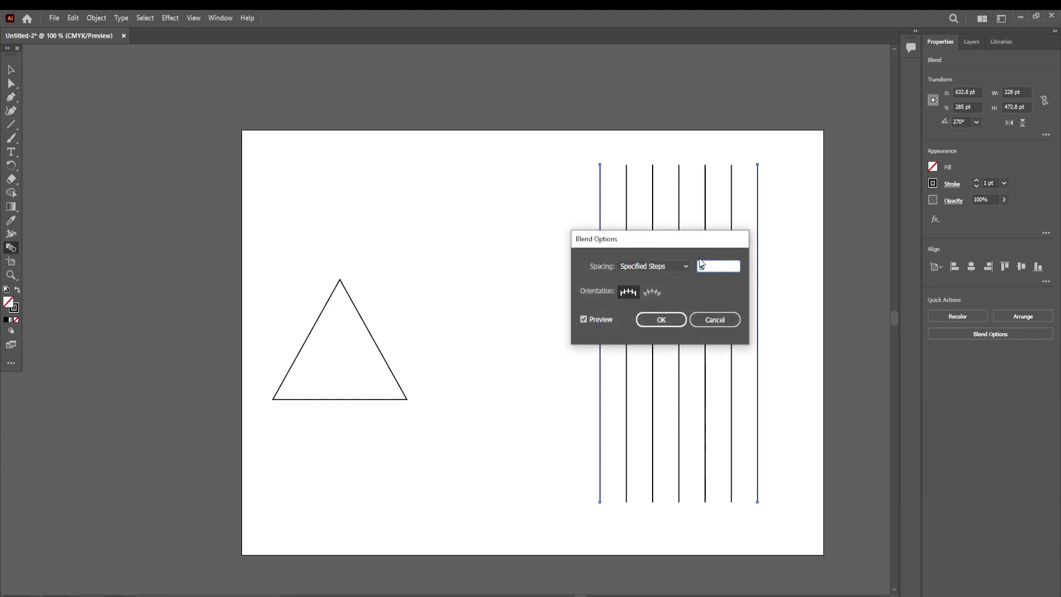
key("Return")
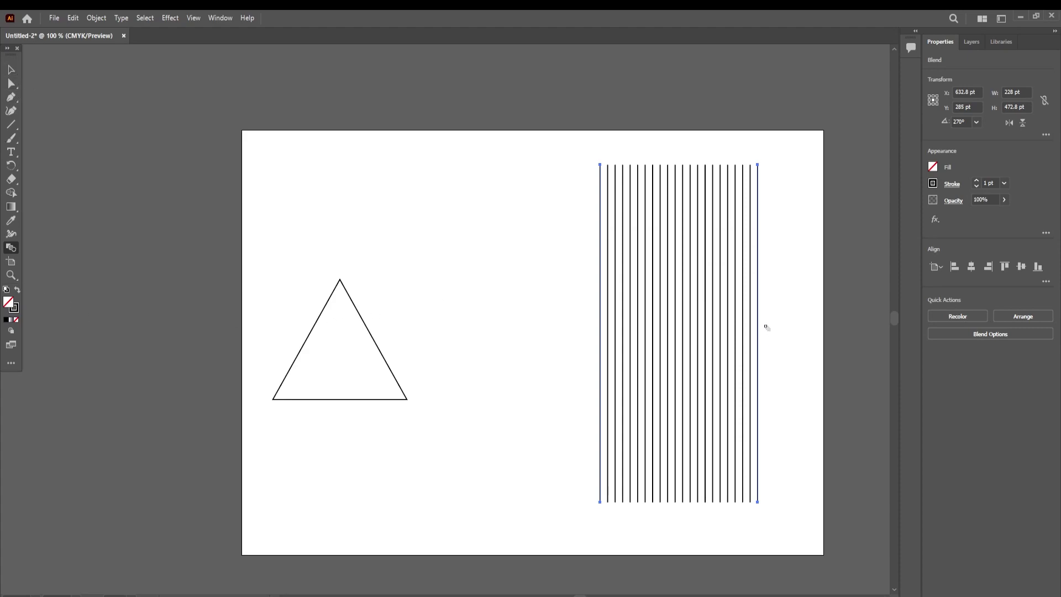
Expand the blended lines with Object, Fill and Stroke enabled.
left_click(11, 70)
left_click_drag(556, 225, 782, 550)
left_click(105, 17)
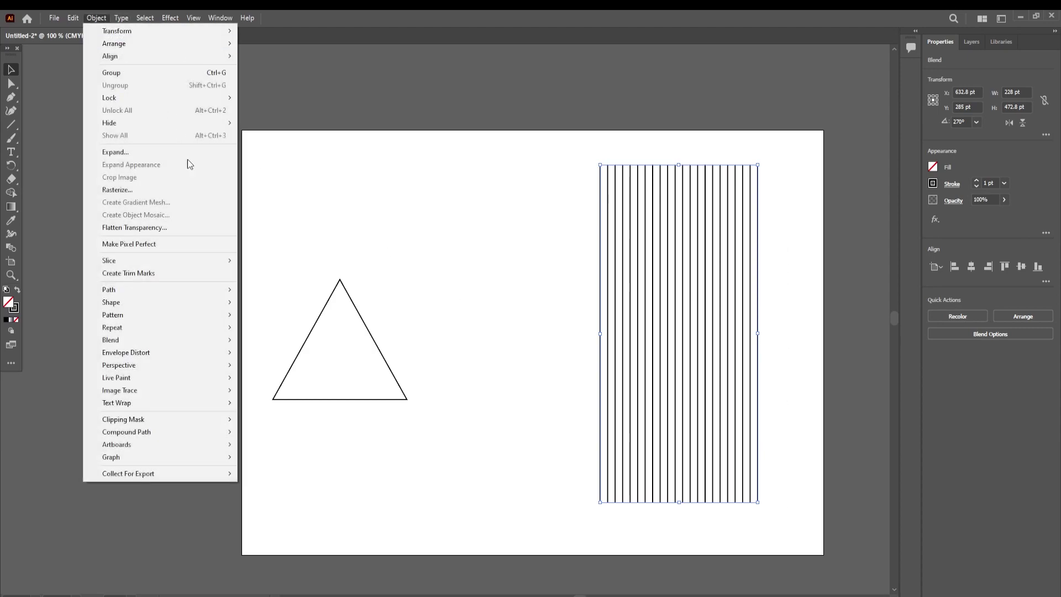
left_click(156, 154)
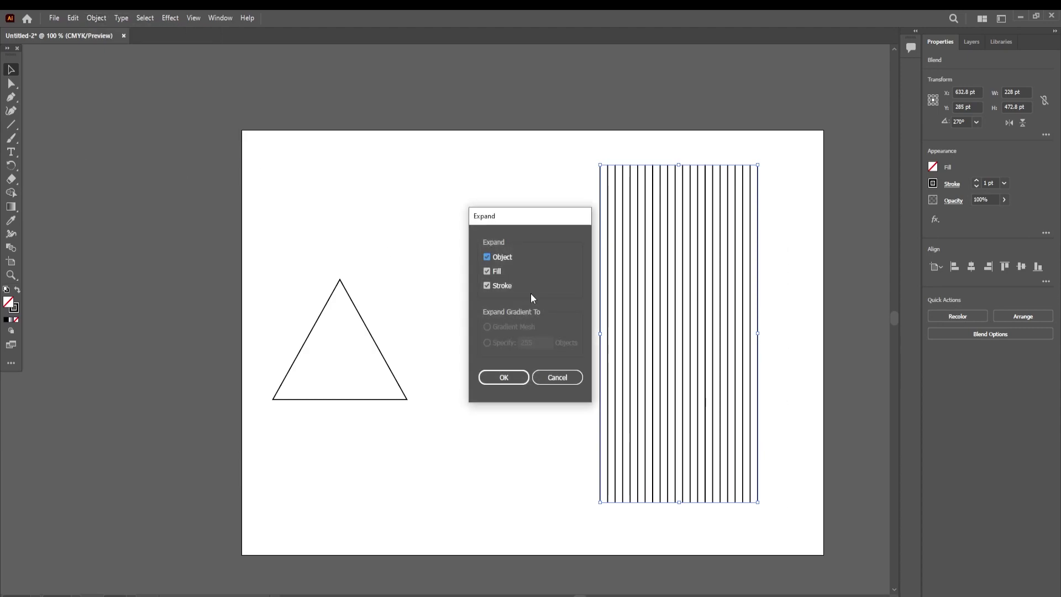
left_click(515, 380)
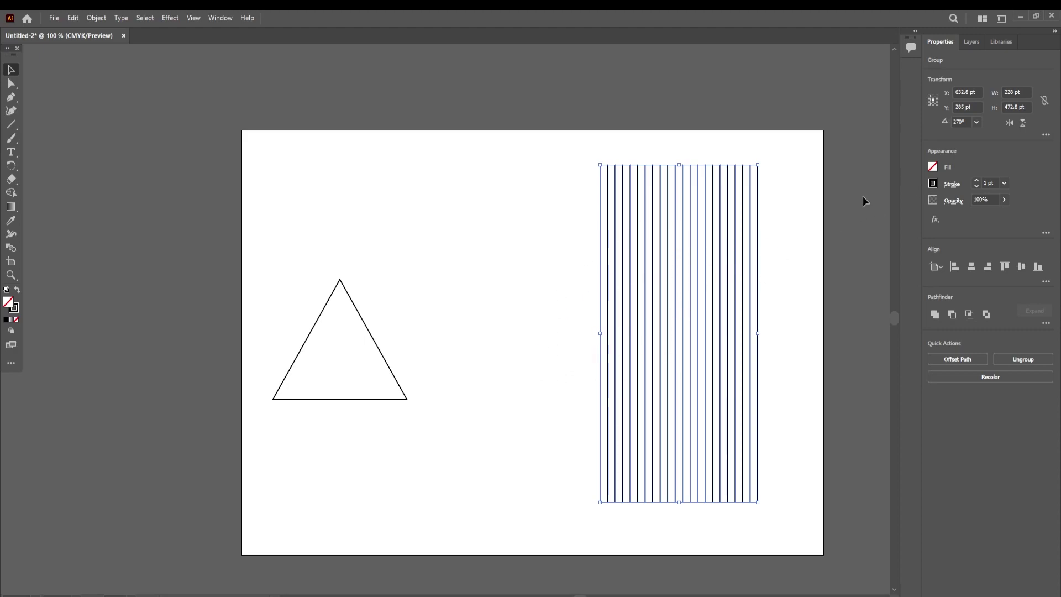
Set the rotation angle of the expanded line group to 300°.
left_click(961, 121)
type("300")
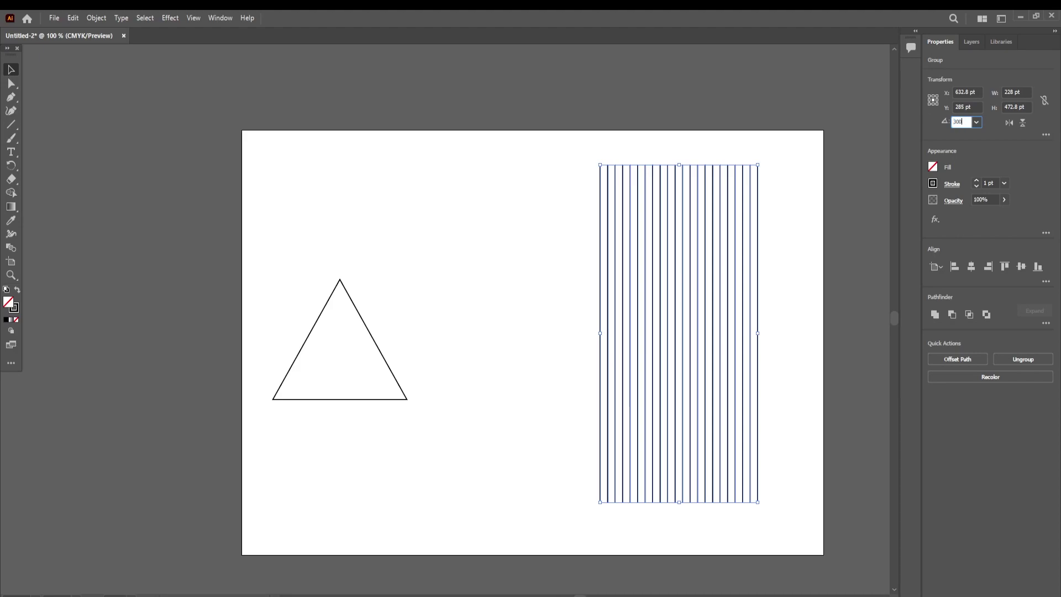
key("Return")
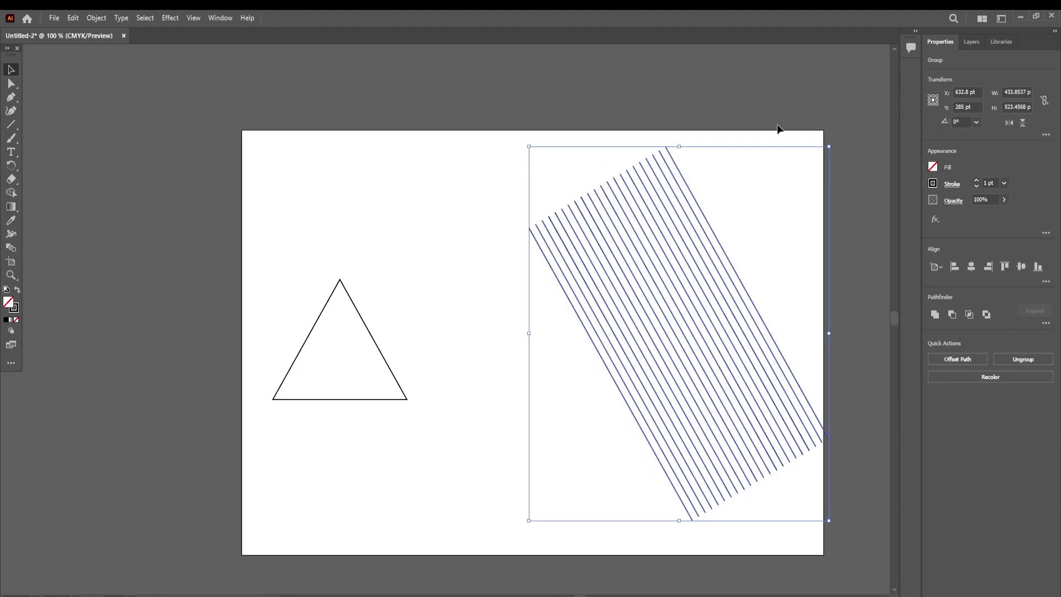
Move the slanted line group left to about X 491 pt and delete the triangle.
left_click_drag(601, 356, 504, 358)
left_click(356, 399)
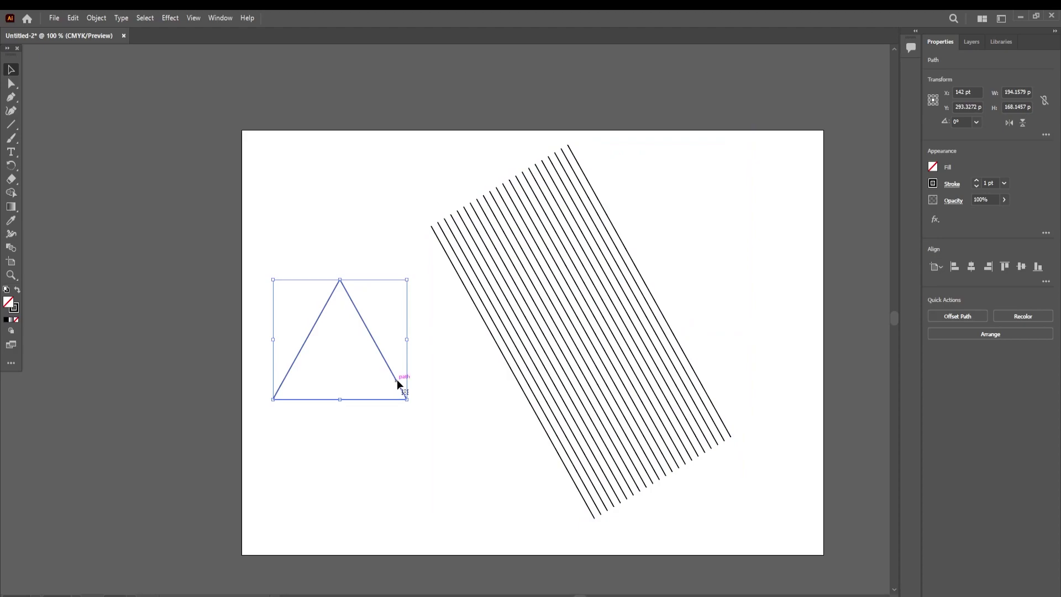
key("Delete")
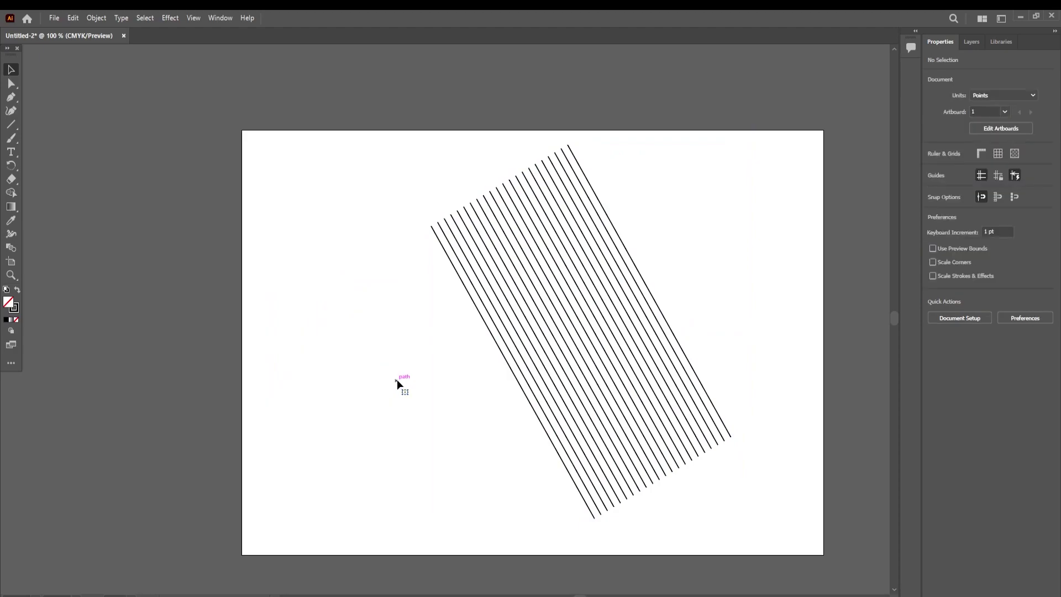
Reflect the slanted line group across the vertical axis as a copy, crossing the original, and deselect it.
left_click_drag(744, 352, 450, 489)
right_click(562, 366)
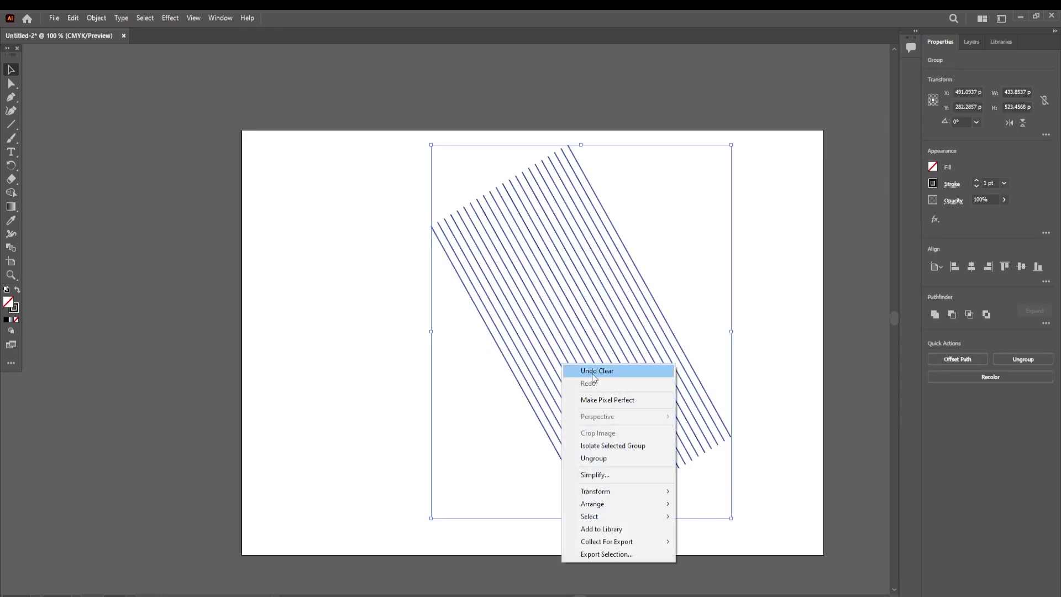
mouse_move(599, 492)
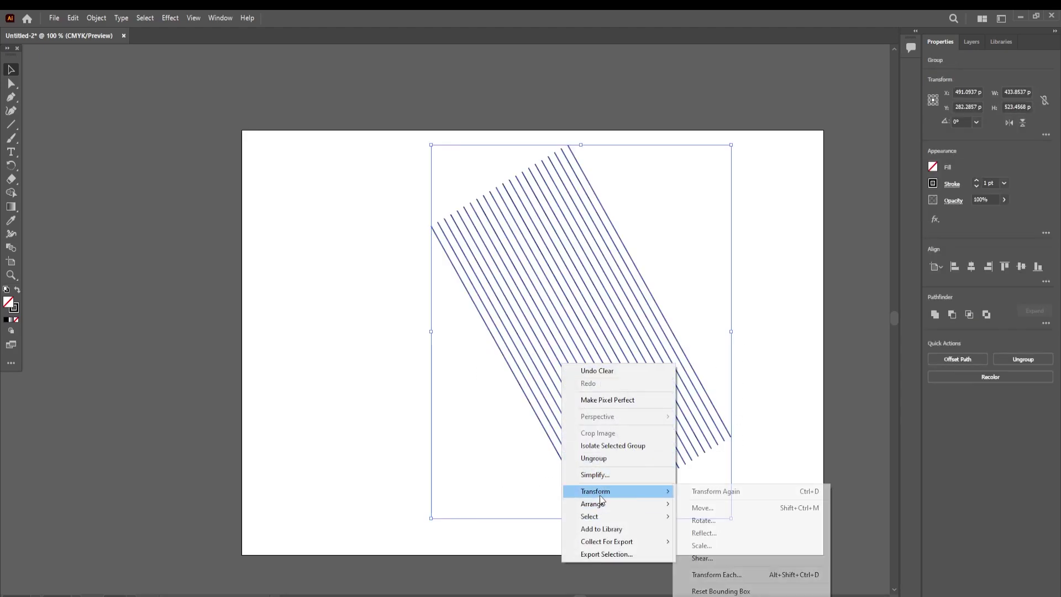
left_click(724, 531)
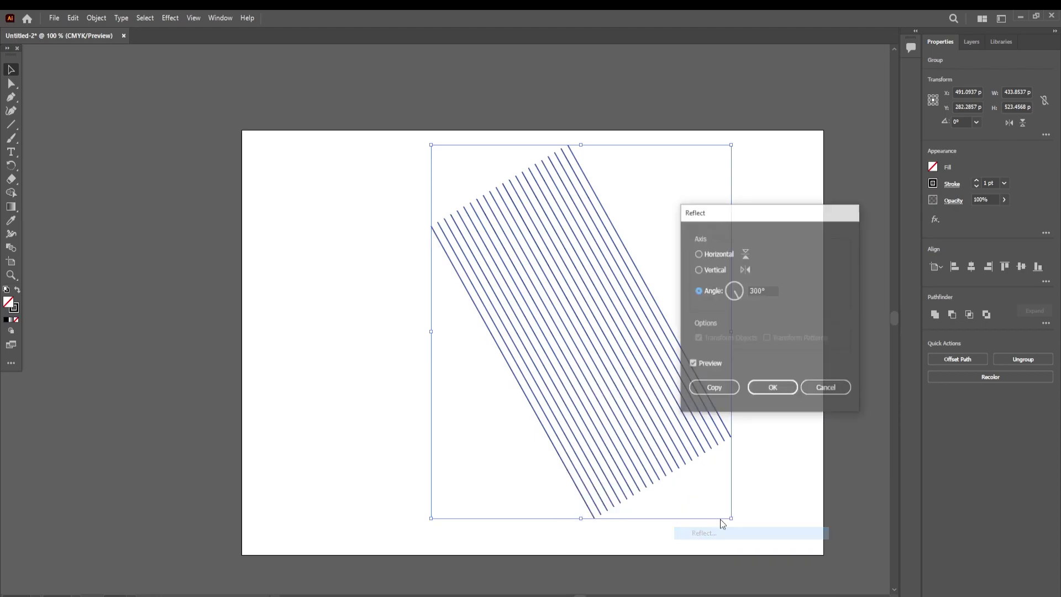
left_click(714, 271)
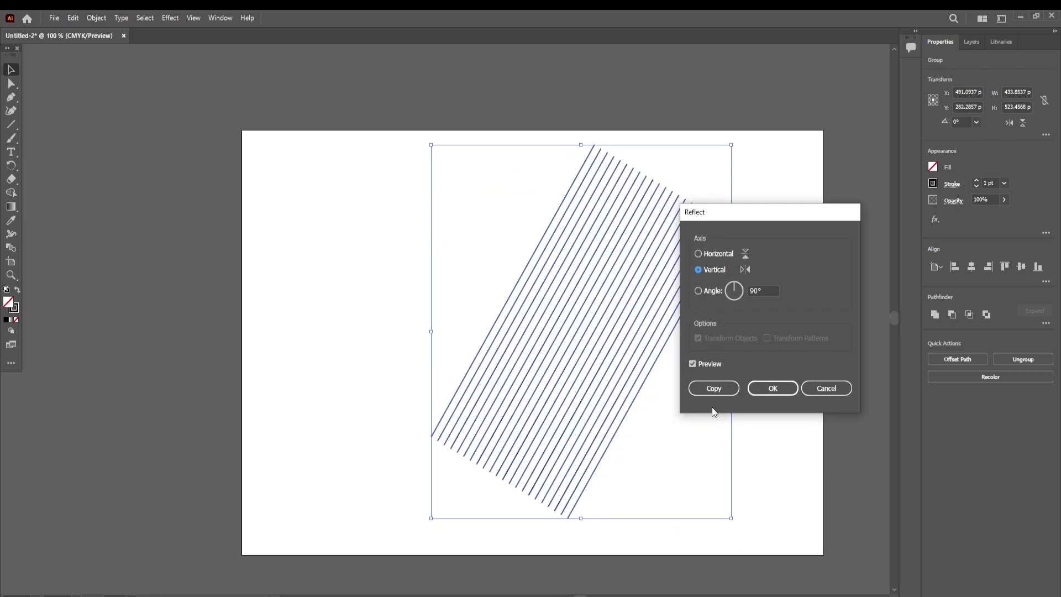
left_click(709, 385)
left_click(796, 356)
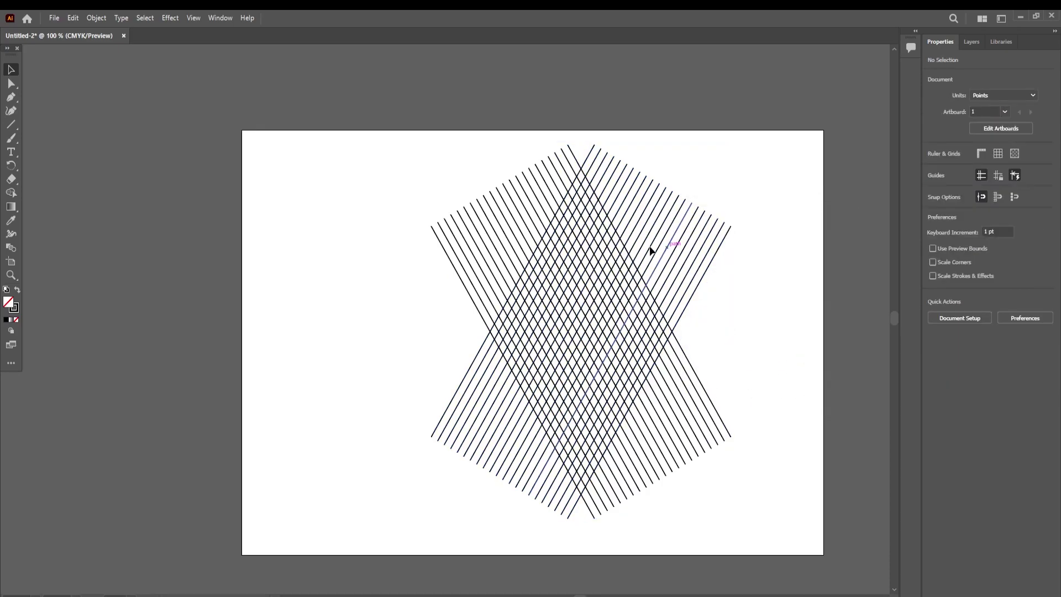
Reflect the mirrored line group at an angle of 300° as a copy, adding a horizontal set of lines through the crossing.
left_click(457, 424)
right_click(469, 426)
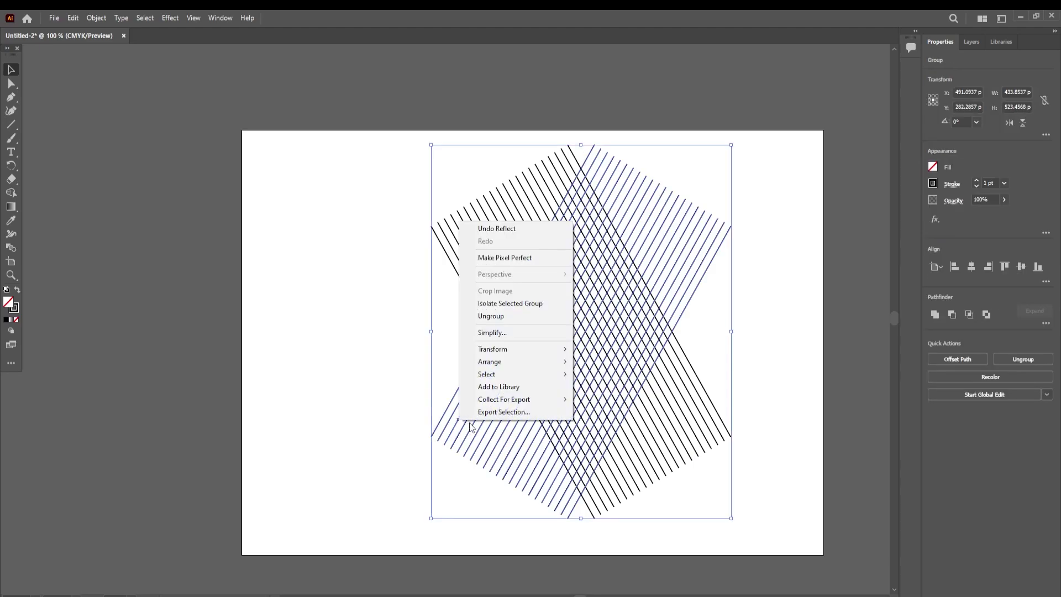
mouse_move(508, 350)
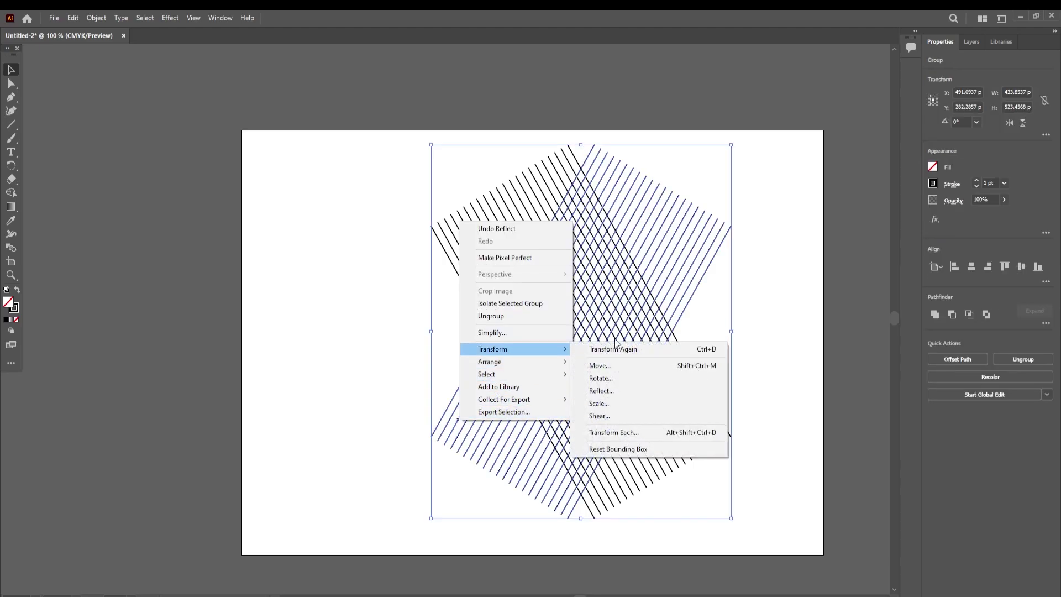
left_click(615, 390)
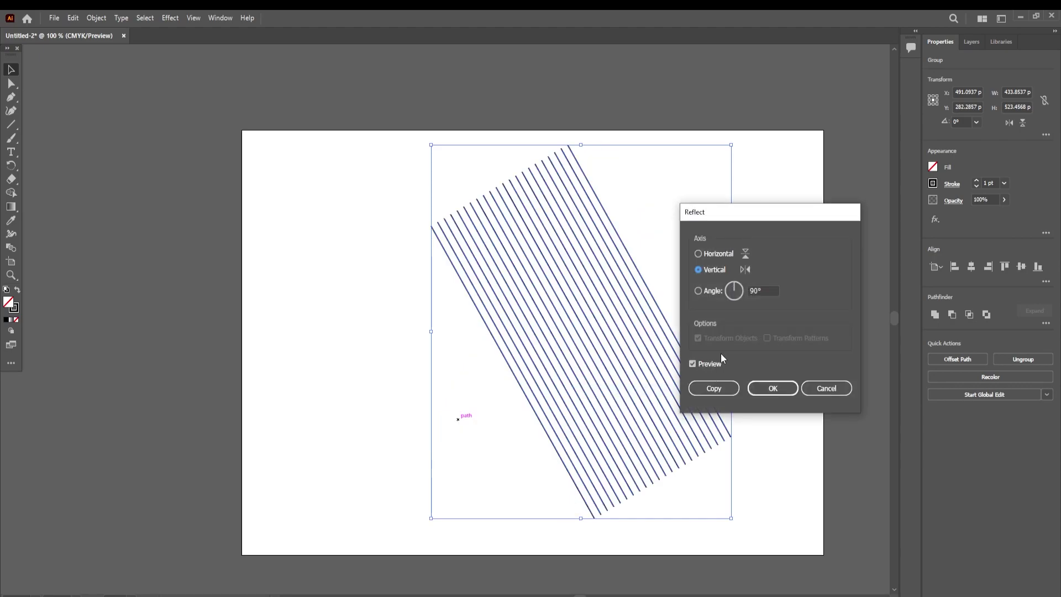
double_click(769, 291)
type("300")
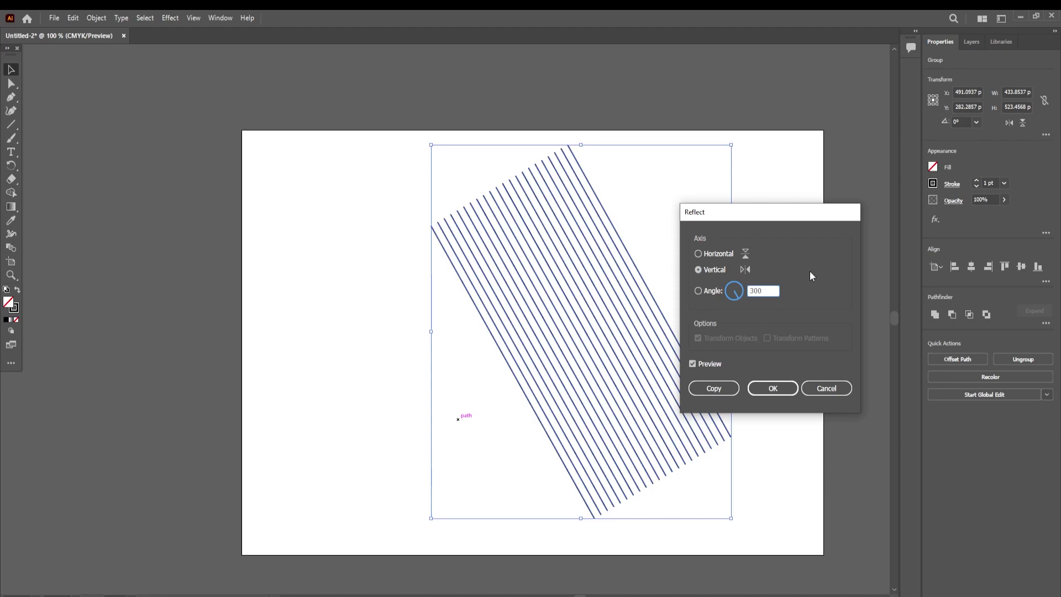
left_click(714, 388)
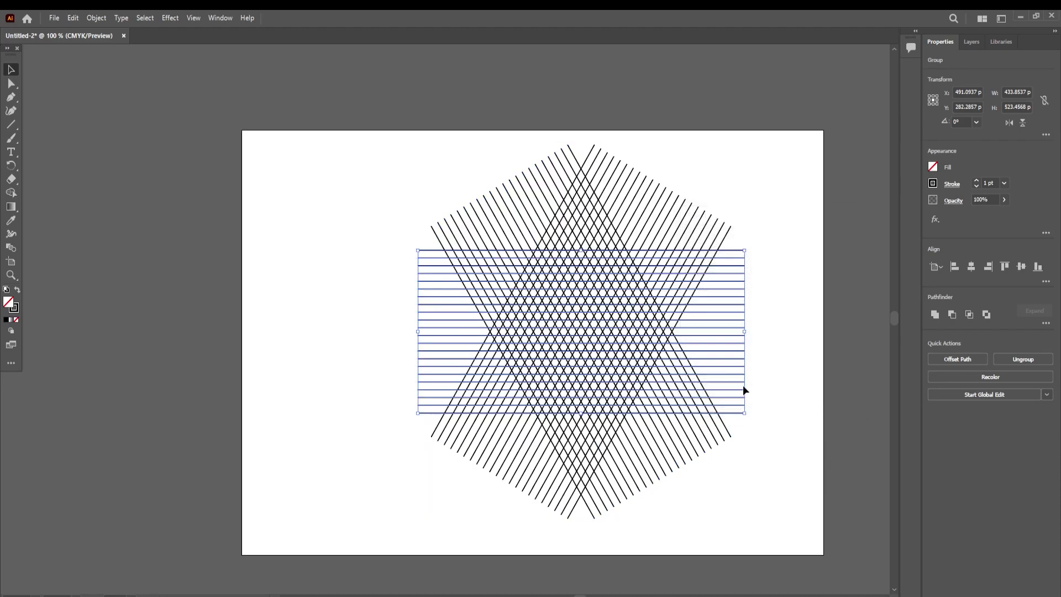
left_click(774, 359)
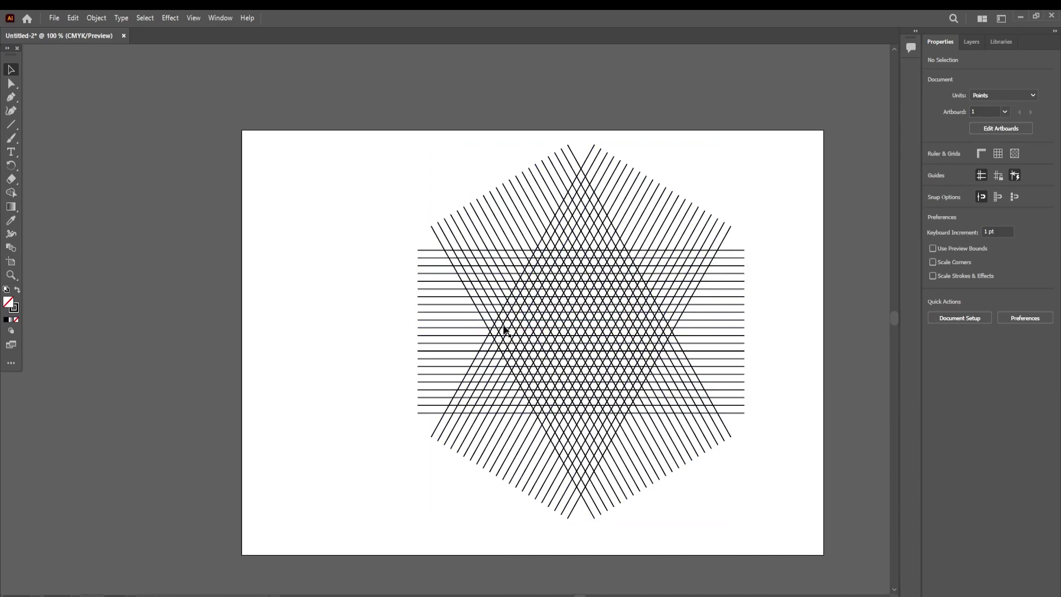
Select all three crossing line groups and prepare the Shape Builder tool with a black fill and no stroke.
left_click_drag(390, 179, 787, 536)
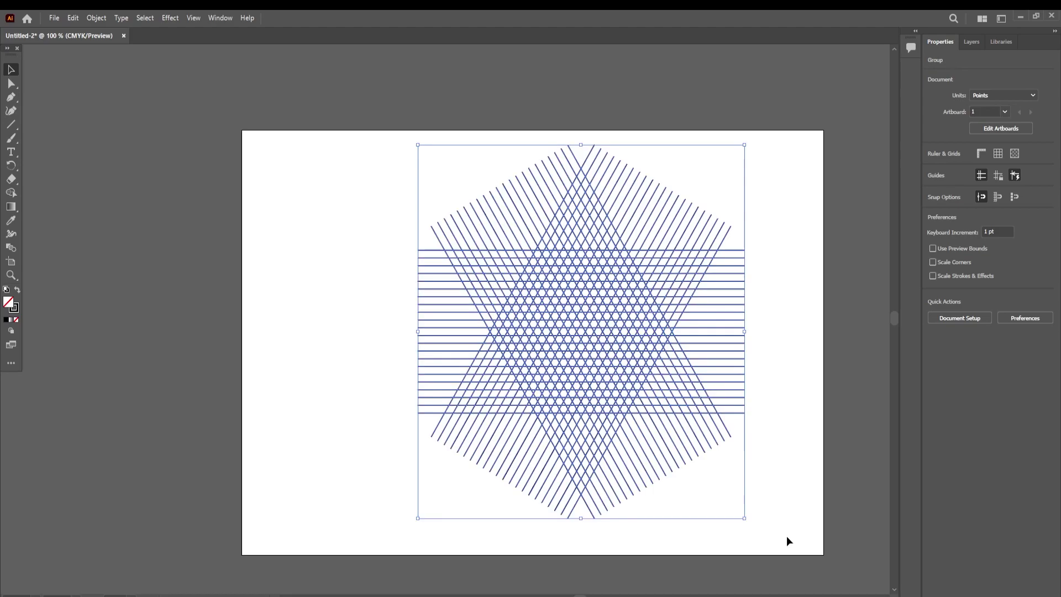
scroll(761, 363, "up", 1)
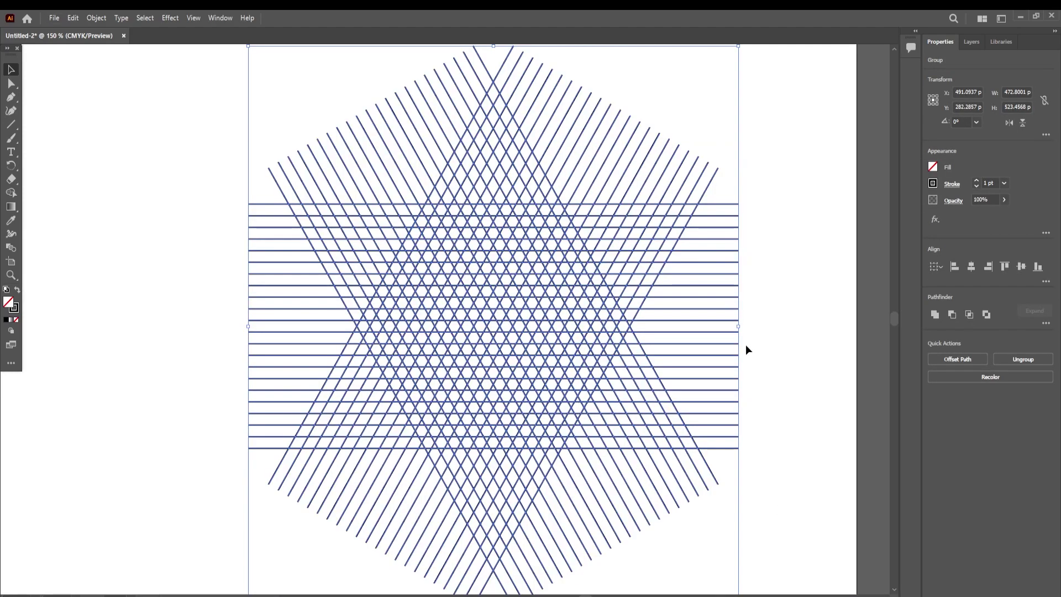
left_click(11, 192)
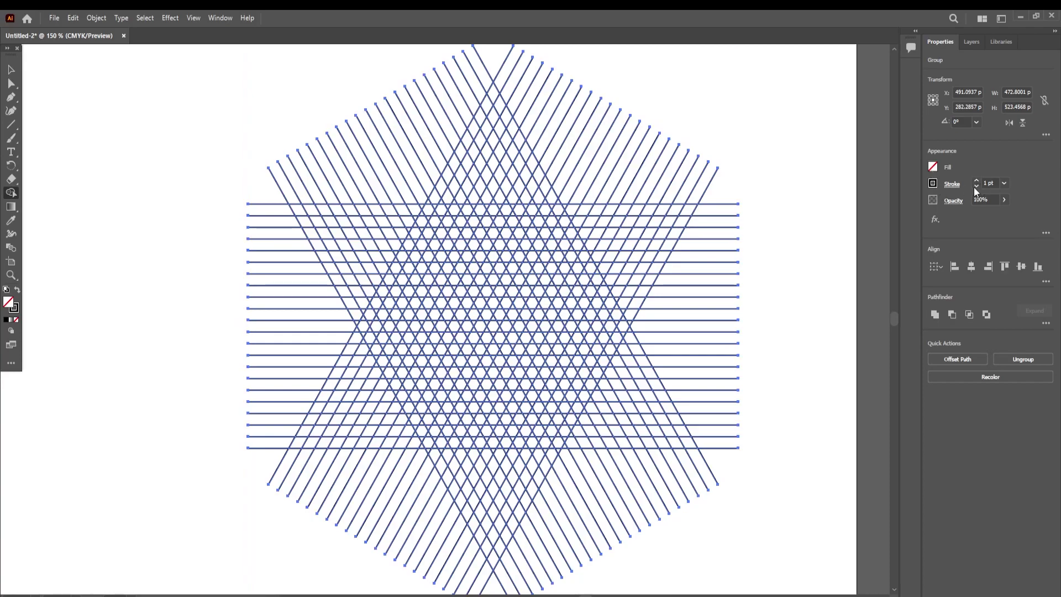
left_click(933, 183)
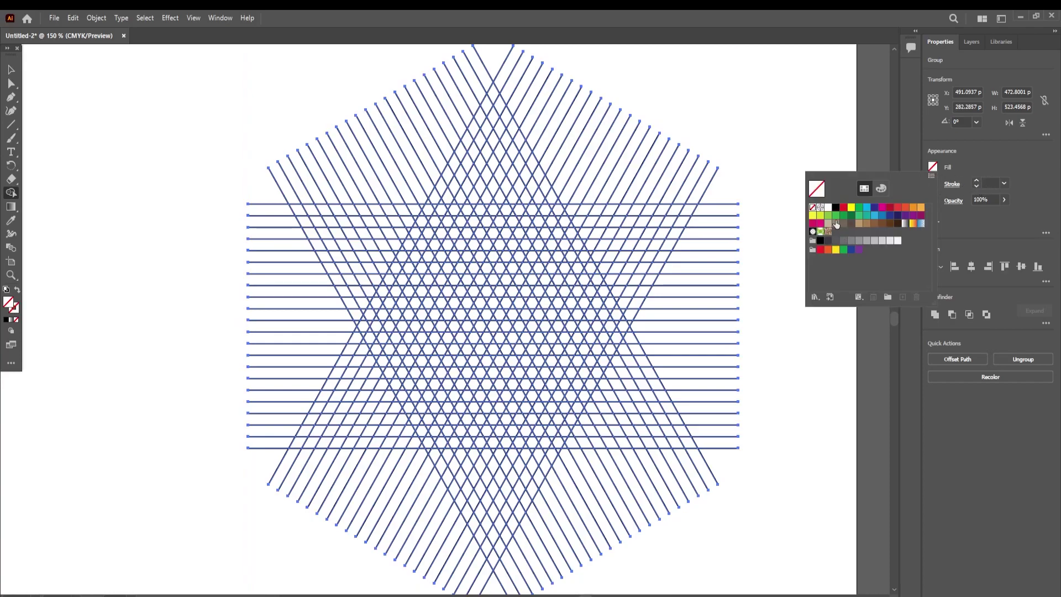
left_click(836, 207)
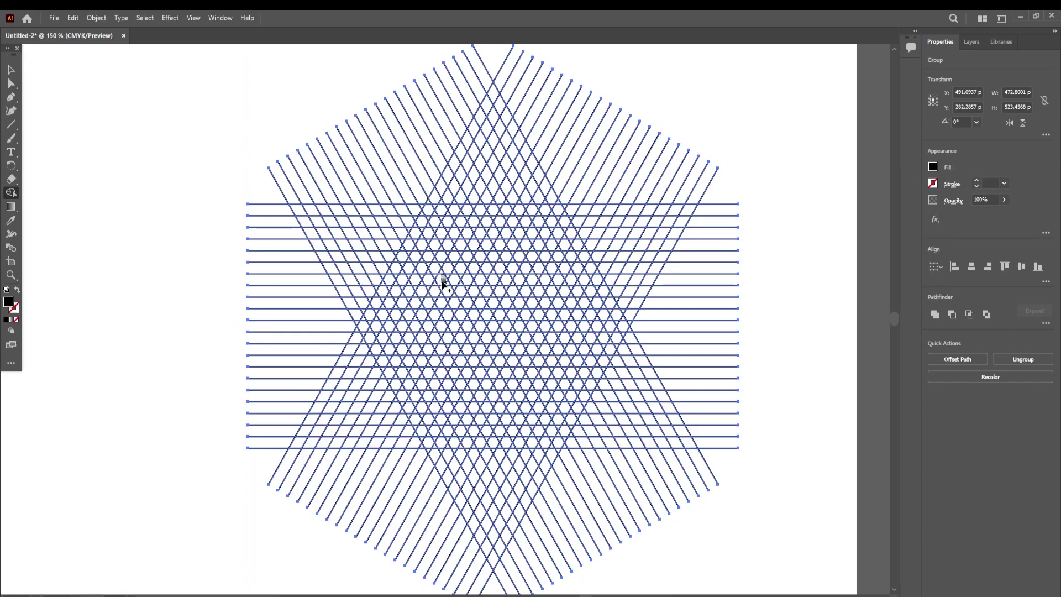
Merge the grid cells along two slanted bars meeting at an apex to build the outer legs of the triangular mark.
scroll(426, 328, "up", 2)
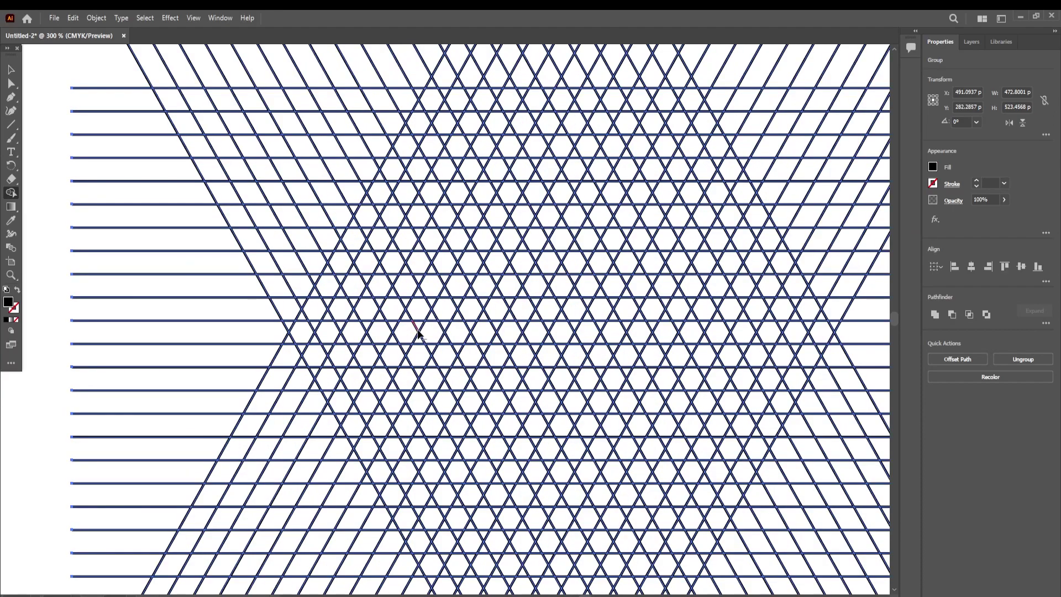
scroll(428, 328, "down", 1)
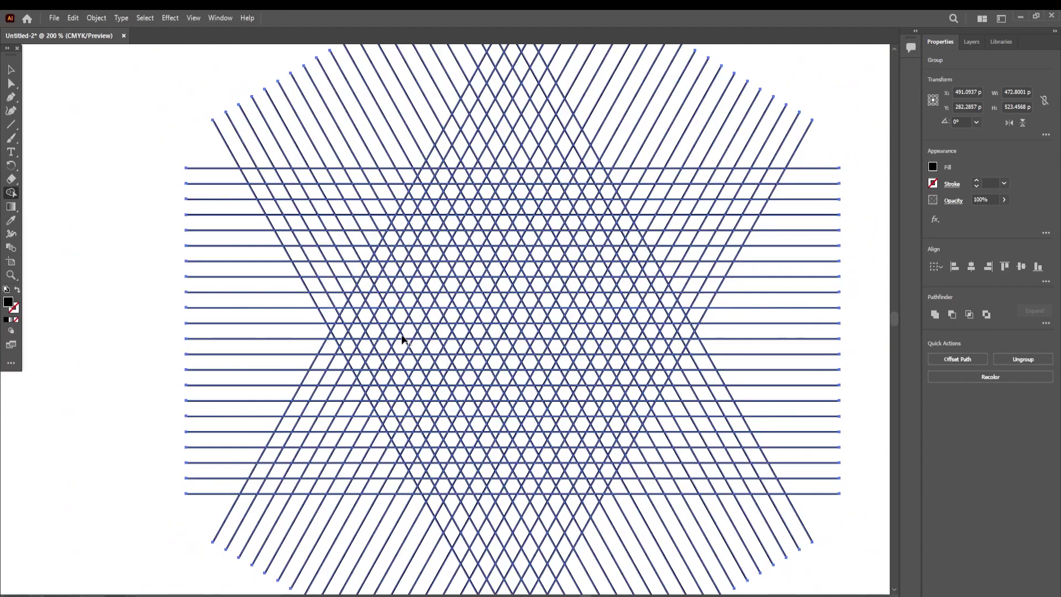
mouse_move(403, 338)
left_mouse_down()
mouse_move(473, 209)
mouse_move(478, 217)
mouse_move(478, 196)
mouse_move(525, 288)
left_mouse_up()
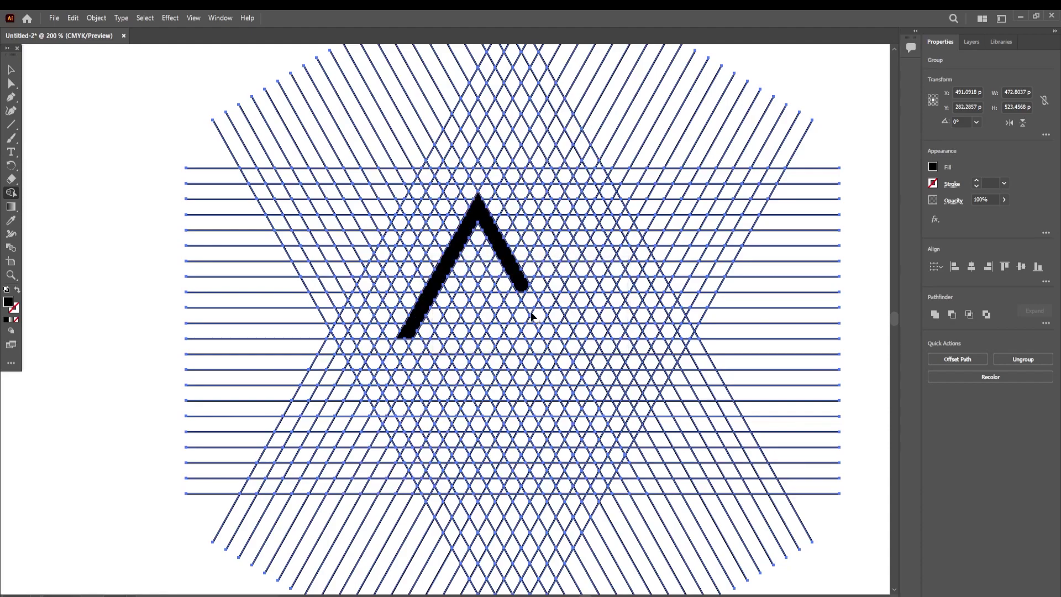
scroll(523, 310, "up", 1)
scroll(542, 298, "down", 1)
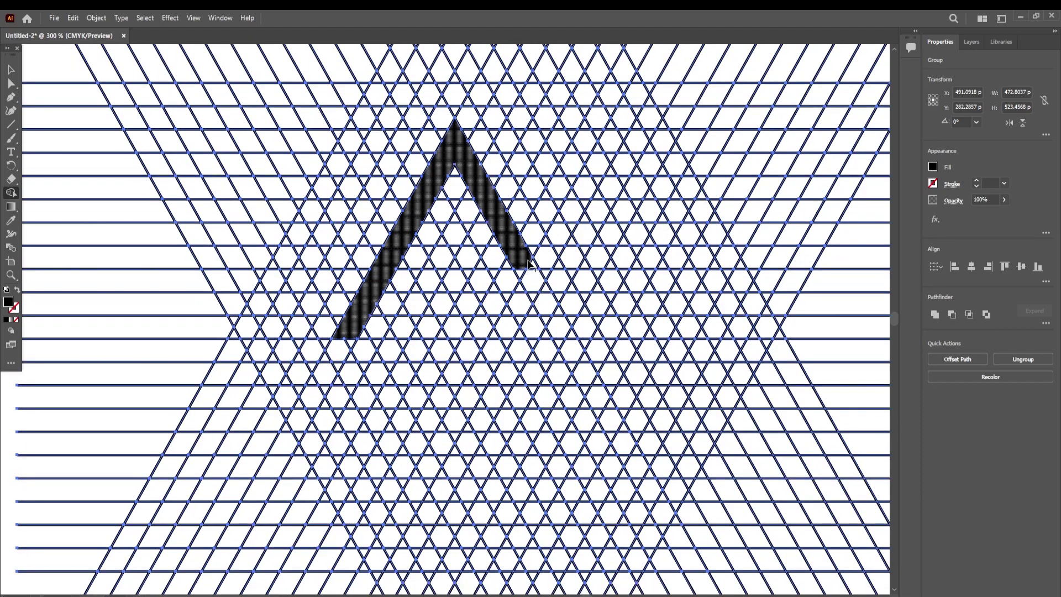
mouse_move(529, 275)
left_mouse_down()
mouse_move(562, 330)
mouse_move(550, 323)
mouse_move(572, 337)
left_mouse_up()
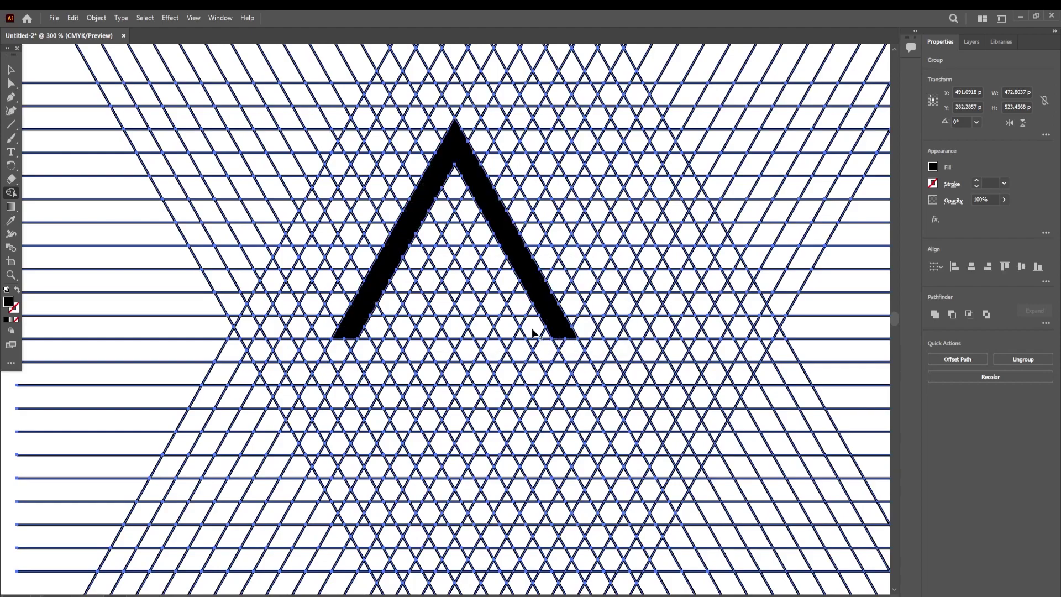
Merge the cells along the base and up into an inner chevron to complete the triangular spiral, and deselect everything.
mouse_move(356, 334)
left_mouse_down()
mouse_move(407, 335)
mouse_move(384, 322)
mouse_move(416, 333)
mouse_move(426, 332)
mouse_move(412, 323)
mouse_move(461, 325)
mouse_move(473, 335)
mouse_move(458, 323)
mouse_move(506, 326)
mouse_move(485, 322)
mouse_move(519, 334)
mouse_move(470, 250)
left_mouse_up()
mouse_move(468, 244)
left_mouse_down()
mouse_move(455, 221)
mouse_move(458, 261)
mouse_move(449, 235)
mouse_move(428, 276)
mouse_move(441, 274)
mouse_move(420, 291)
left_mouse_up()
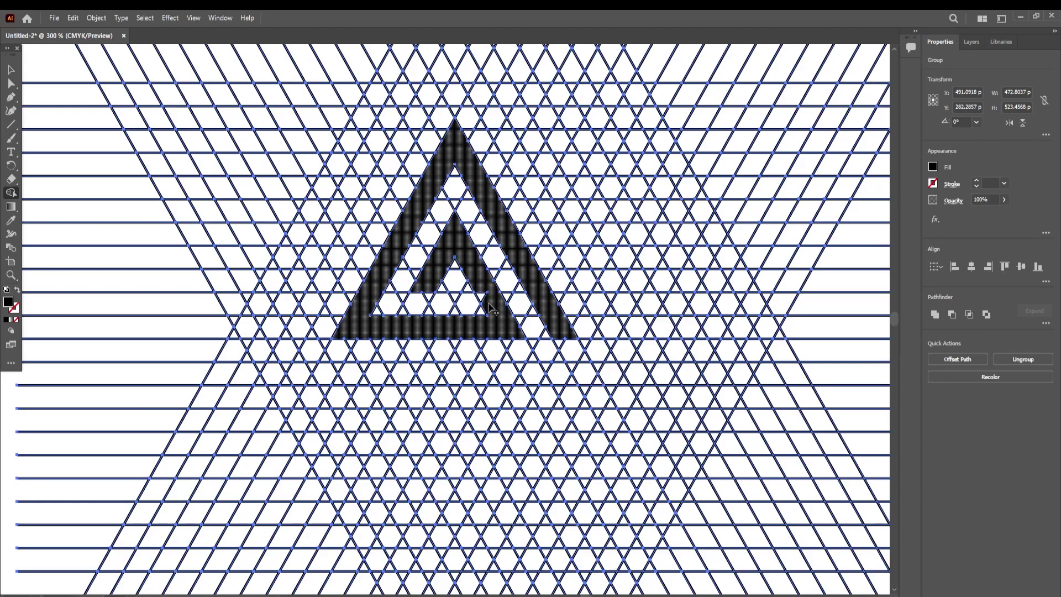
scroll(493, 285, "down", 2)
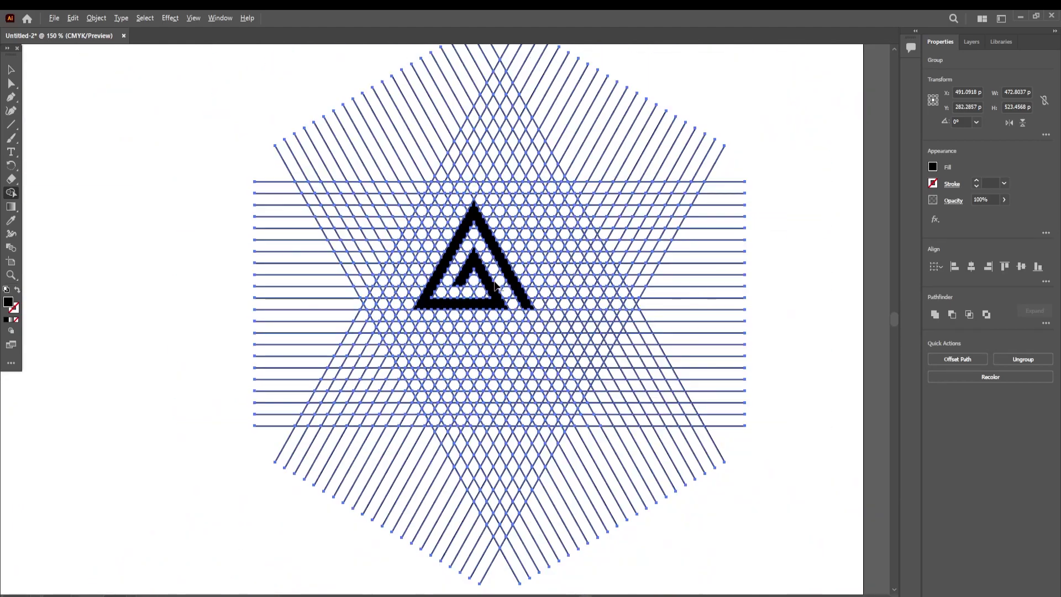
scroll(519, 279, "up", 1)
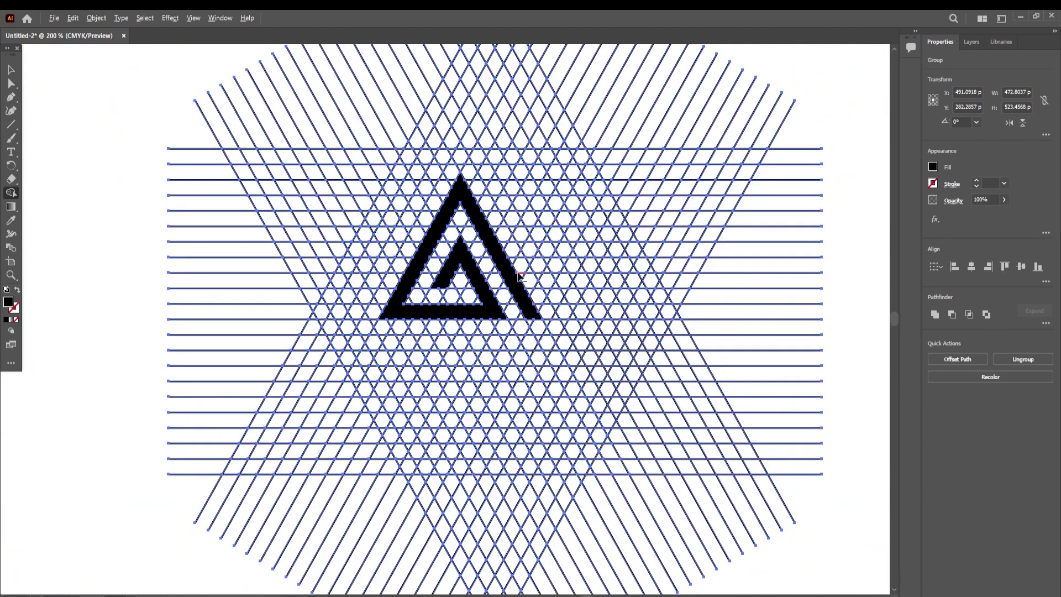
scroll(518, 279, "down", 1)
scroll(515, 282, "up", 1)
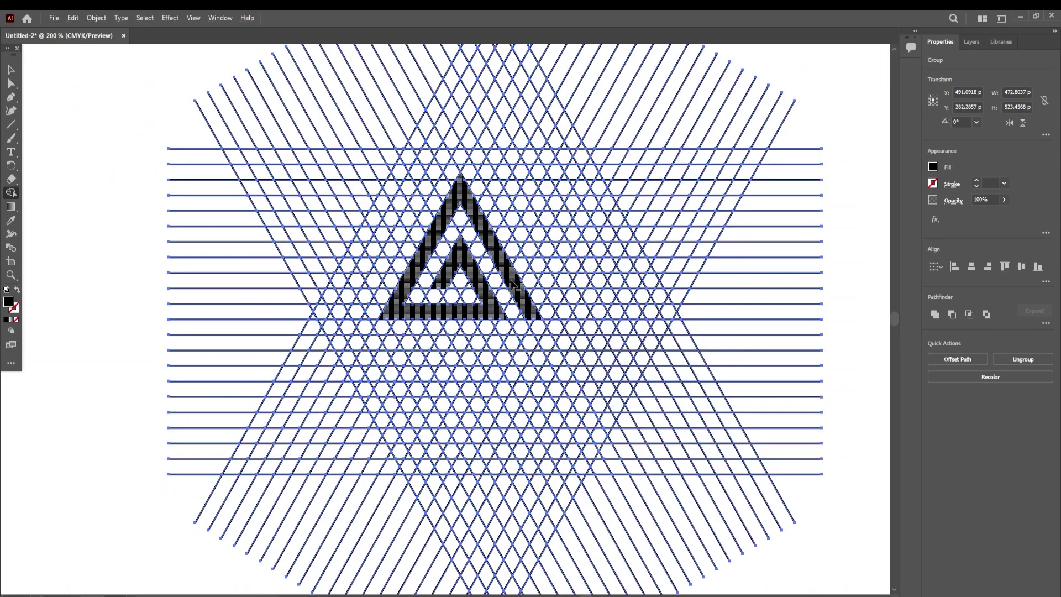
scroll(513, 284, "down", 2)
scroll(513, 285, "up", 1)
key("v")
key("ctrl+shift+a")
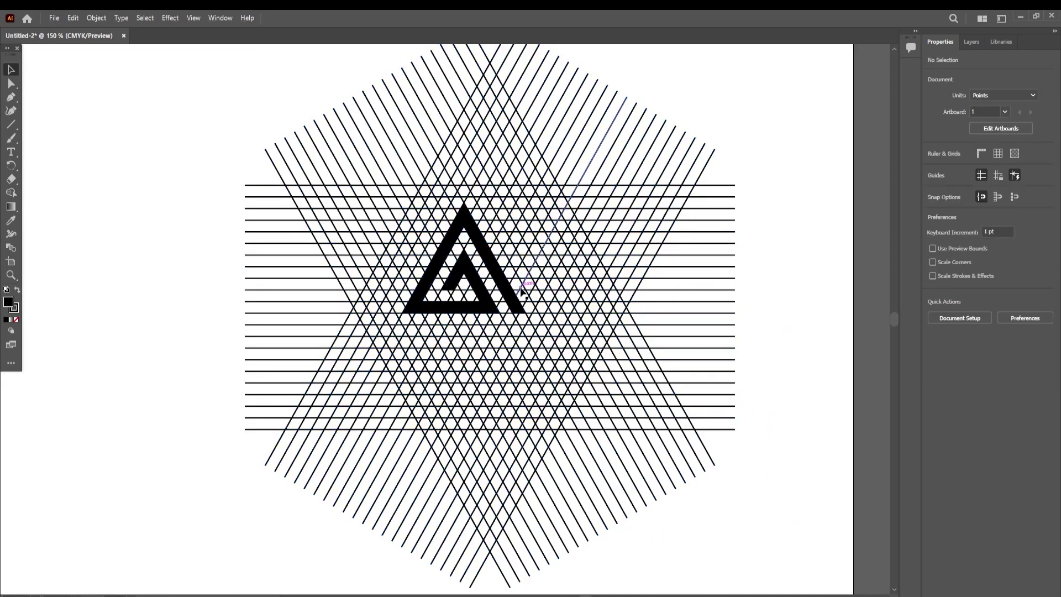
Ungroup the horizontal line group containing the black triangular mark and move the mark left, off the line grid.
left_click(507, 293)
right_click(507, 293)
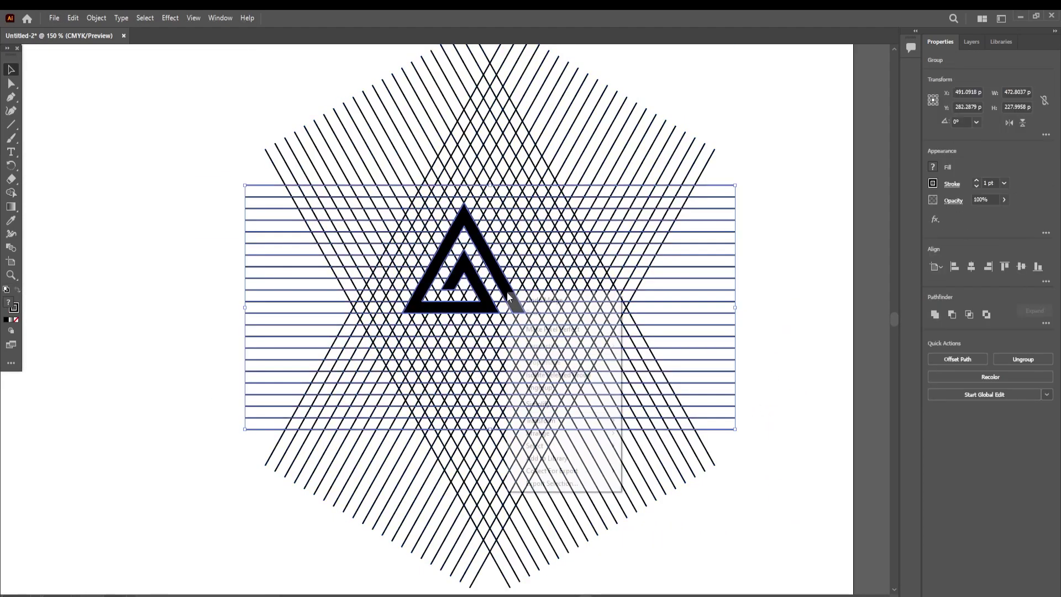
left_click(546, 391)
key("ctrl+shift+a")
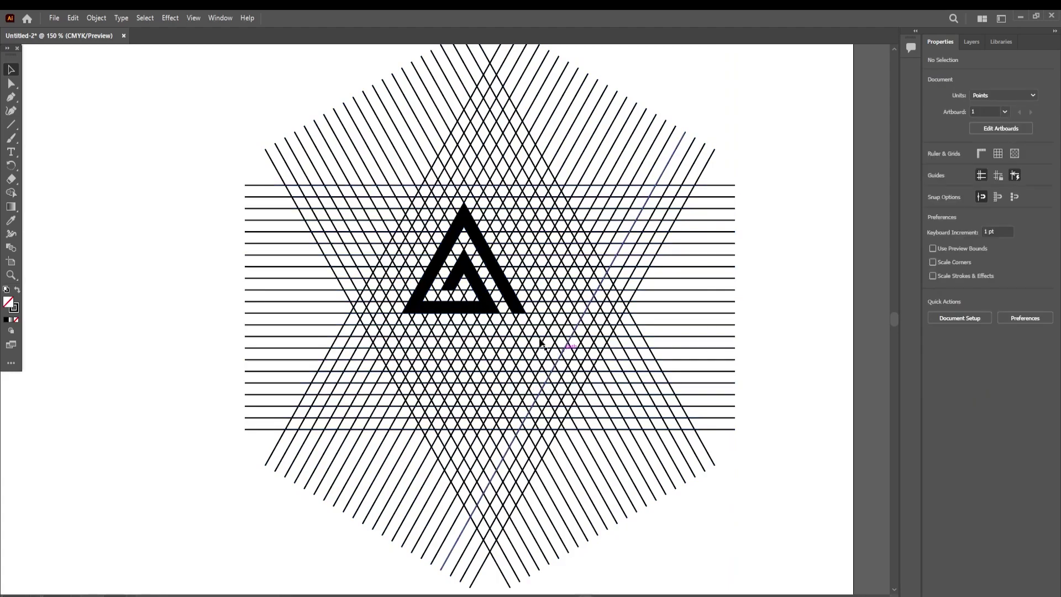
scroll(492, 303, "down", 1)
left_click_drag(491, 304, 259, 310)
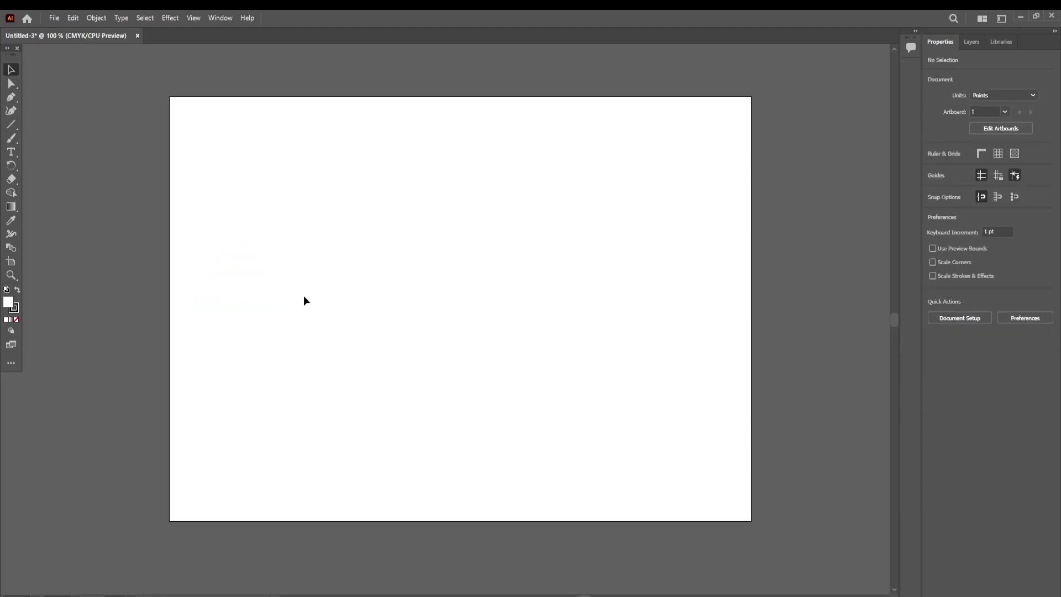
Draw a hexagon about 176 pt wide and 152 pt high in the lower left part of the new document's artboard.
left_click(11, 125)
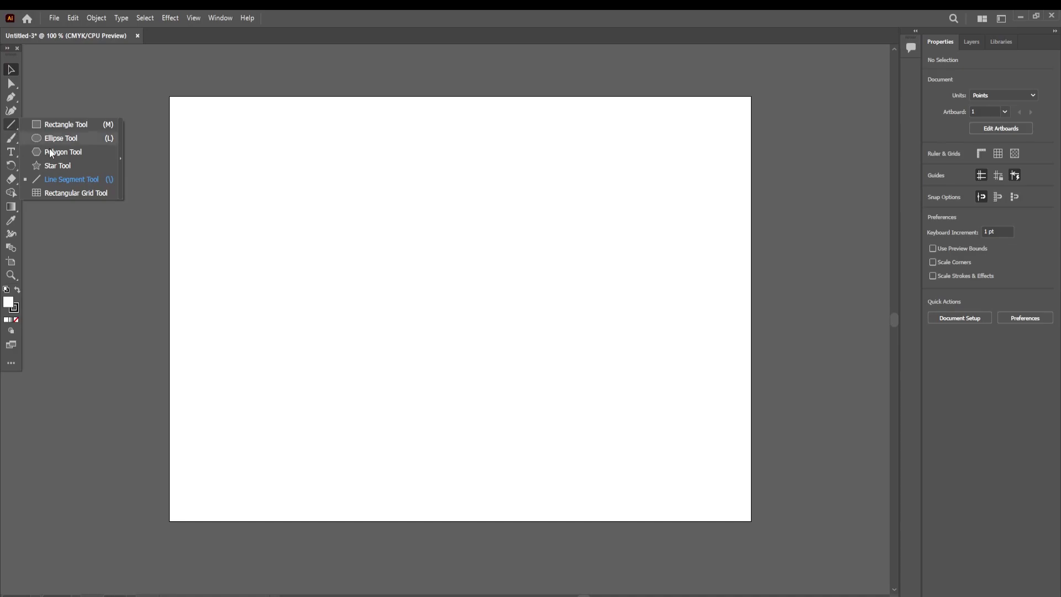
left_click(61, 153)
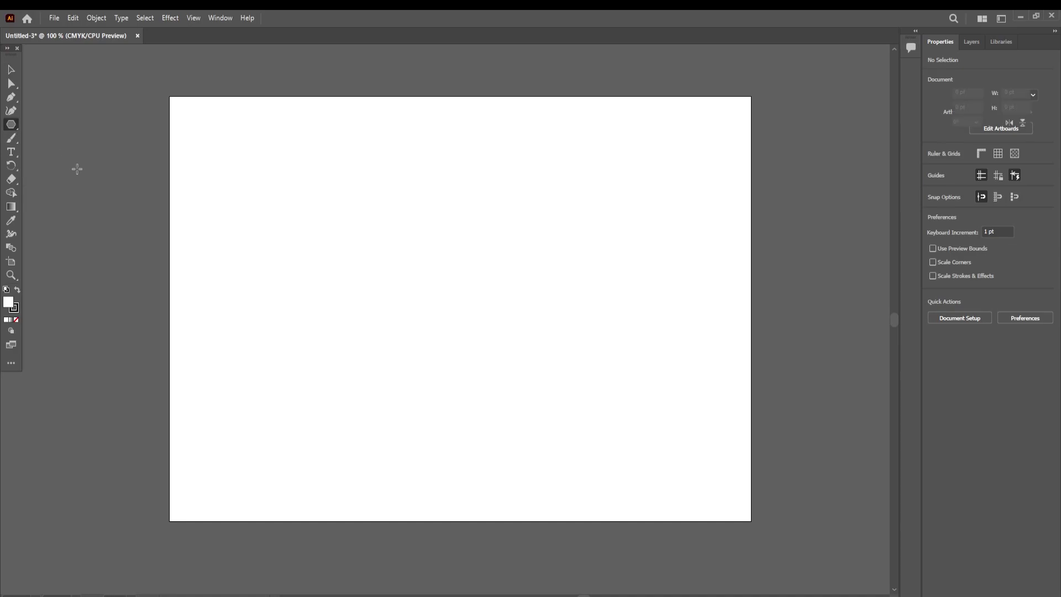
mouse_move(241, 233)
left_mouse_down()
mouse_move(286, 279)
mouse_move(337, 384)
mouse_move(309, 394)
mouse_move(319, 392)
mouse_move(314, 371)
left_mouse_up()
key("v")
left_click(407, 352)
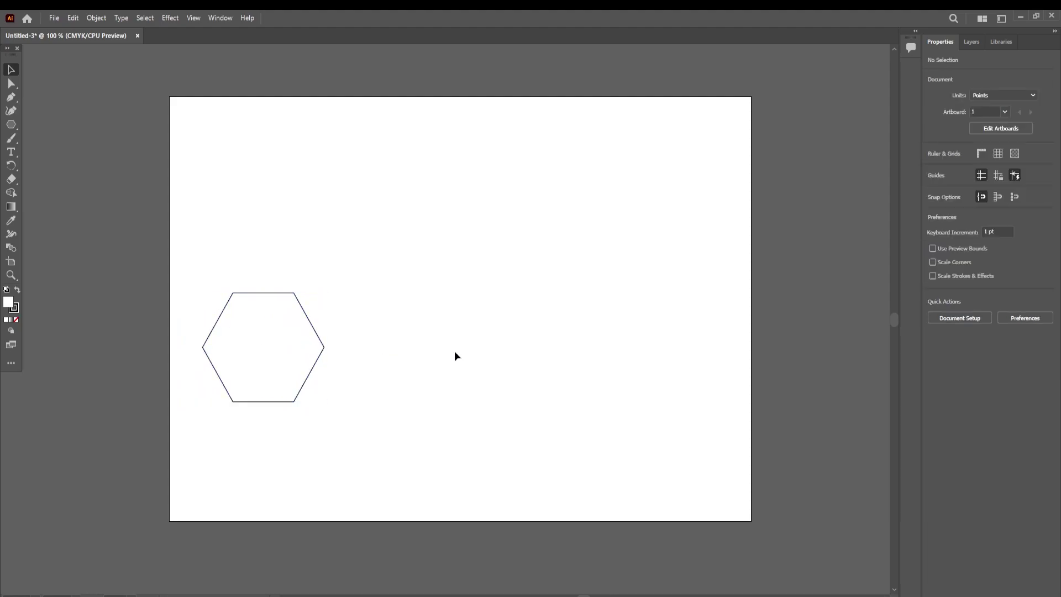
Set the hexagon's fill to none, keeping its black outline, and deselect it.
left_click(309, 372)
left_click(933, 168)
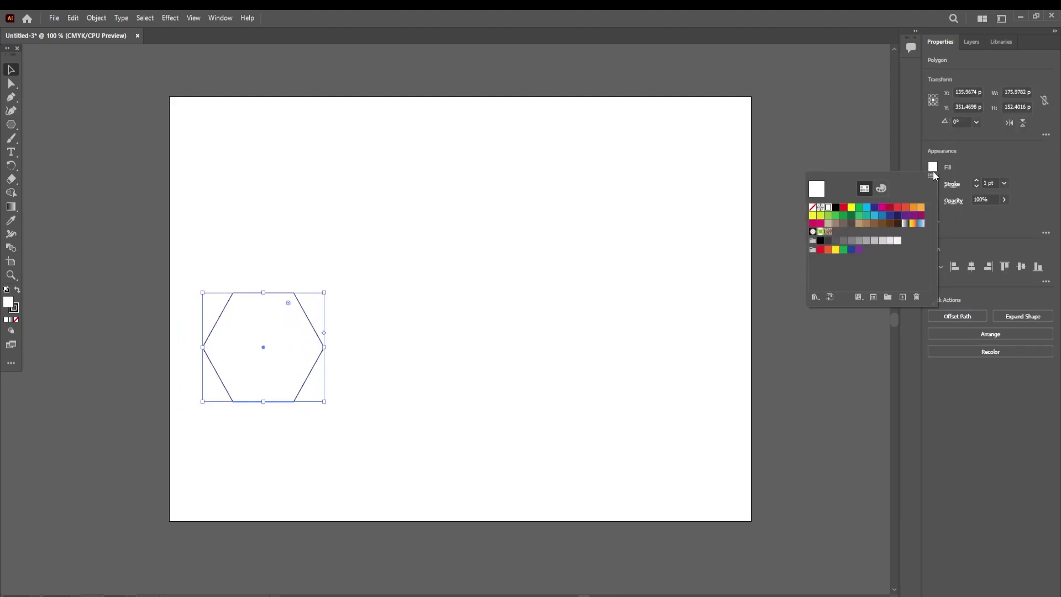
left_click(816, 207)
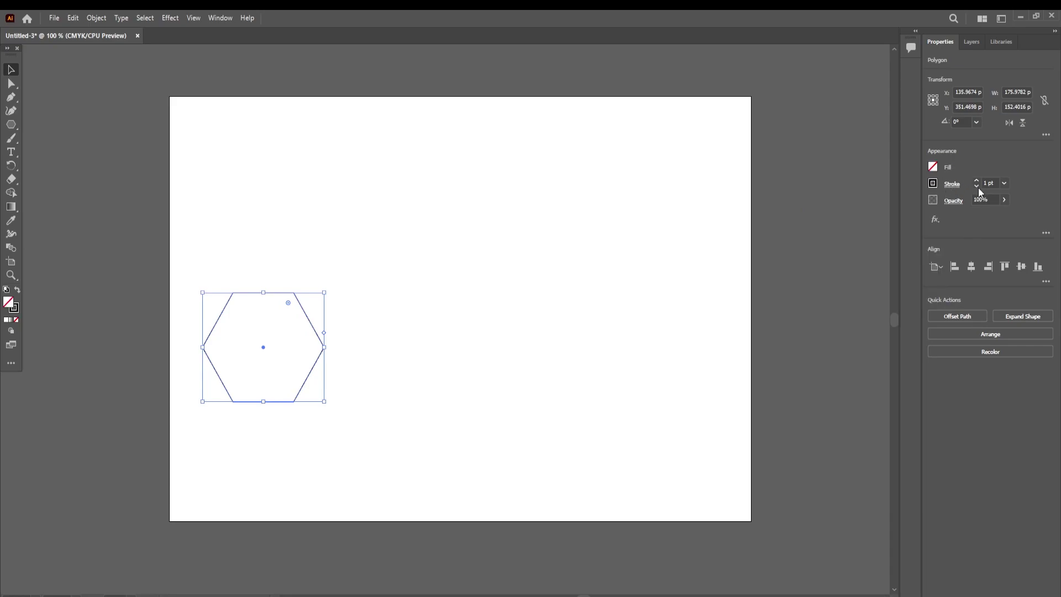
left_click(933, 186)
left_click(933, 186)
left_click(400, 301)
left_click(323, 347)
left_click(399, 329)
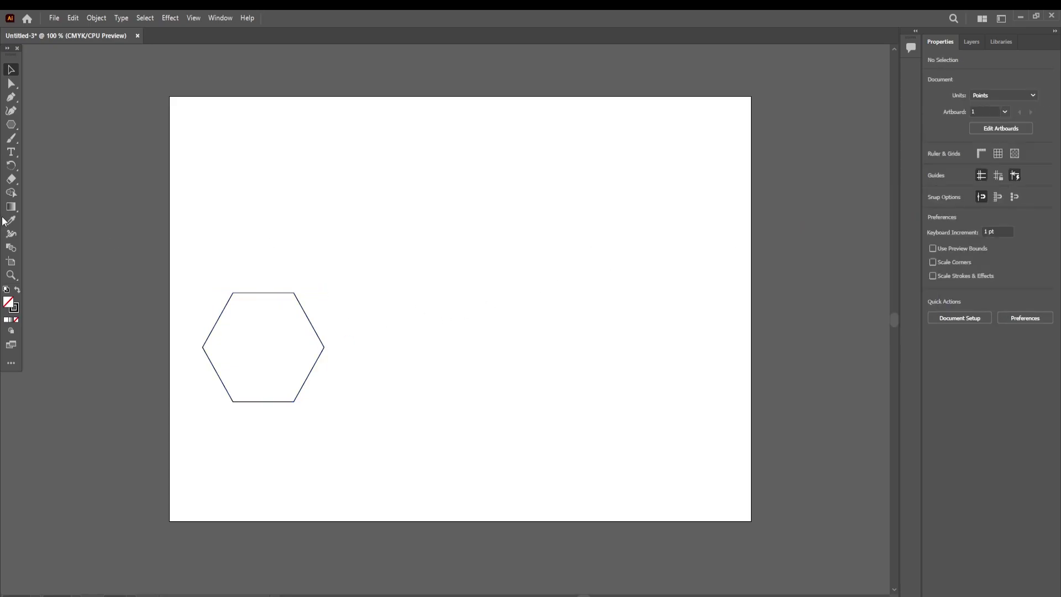
Draw a vertical line about 446 pt long on the artboard's right side and duplicate it about 158 pt to the left.
left_click(11, 124)
left_click(68, 180)
left_click_drag(680, 137, 681, 454)
key("v")
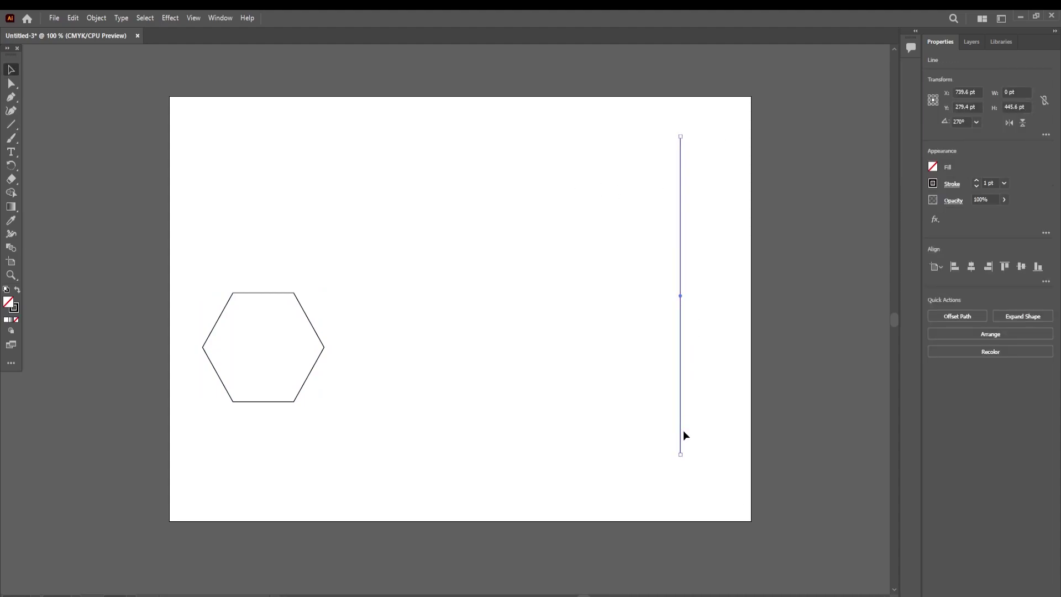
left_click_drag(682, 436, 571, 434)
Blend the two vertical lines using Specified Steps spacing with 9 steps.
left_click_drag(718, 438, 526, 479)
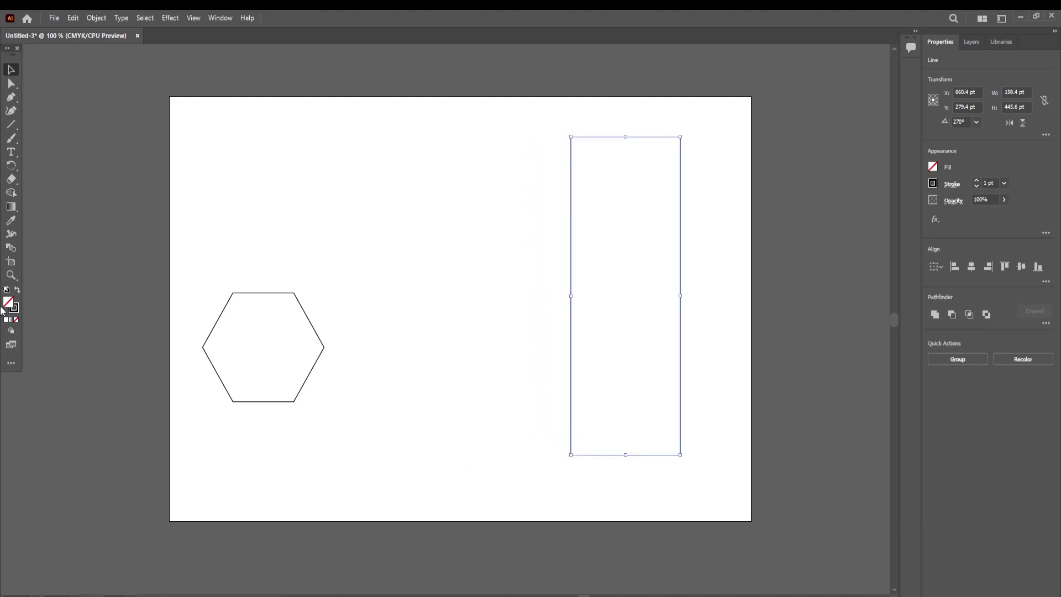
double_click(11, 250)
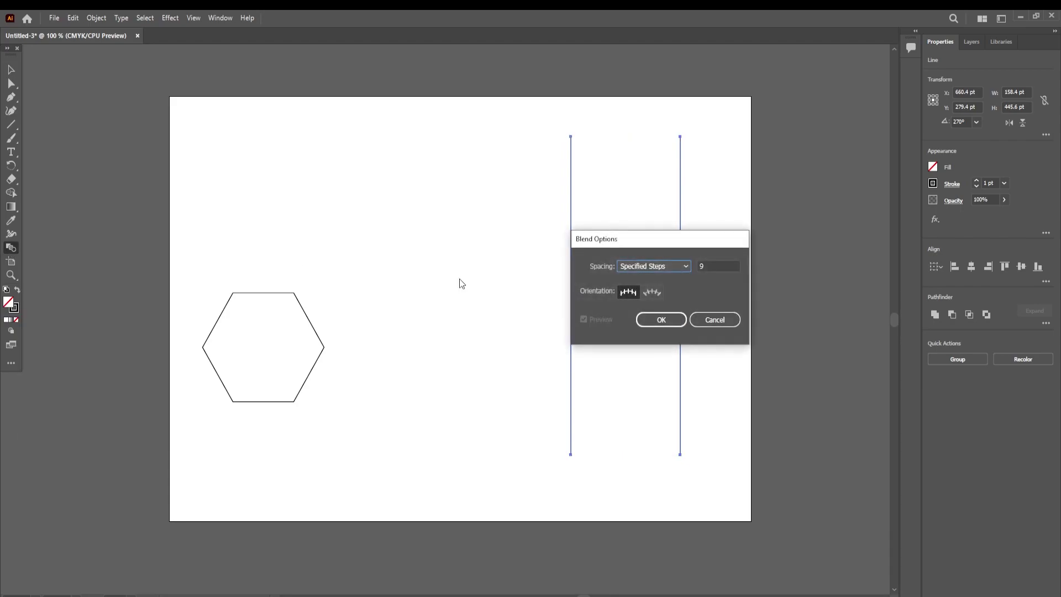
left_click(669, 266)
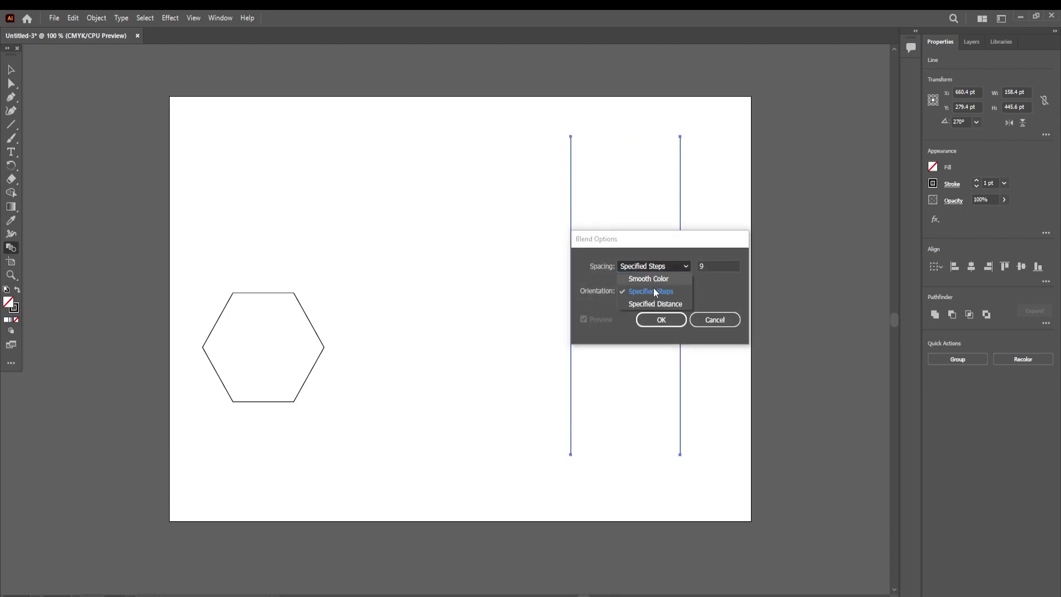
left_click(656, 269)
left_click(703, 267)
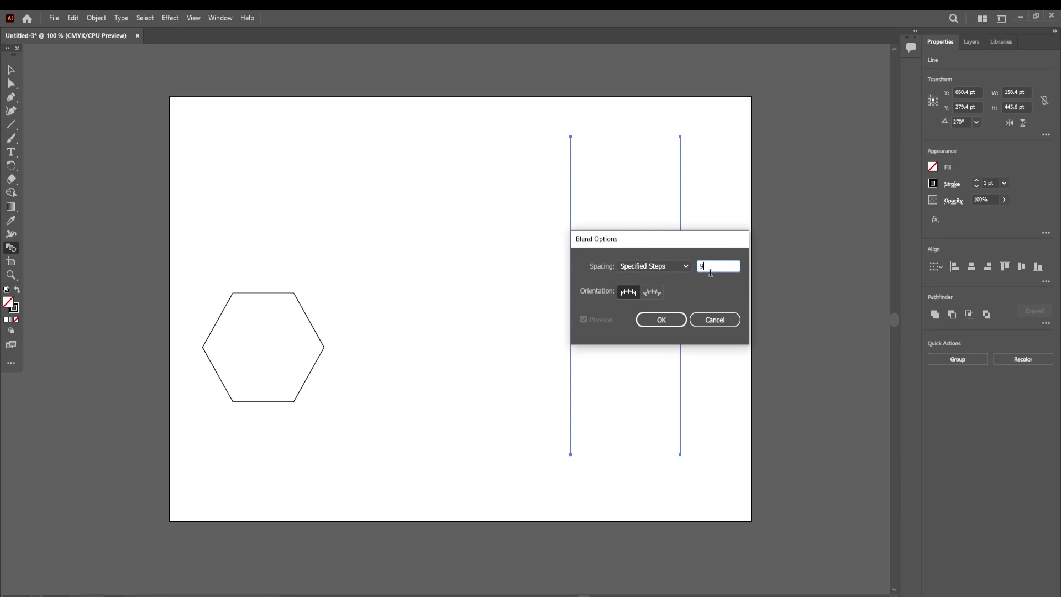
left_click(682, 317)
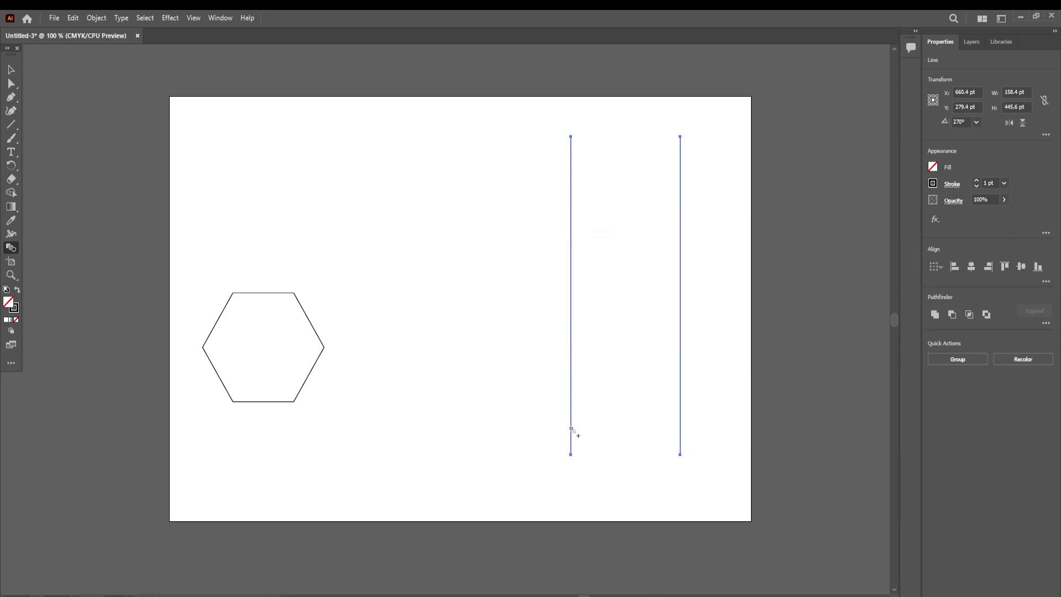
left_click(572, 429)
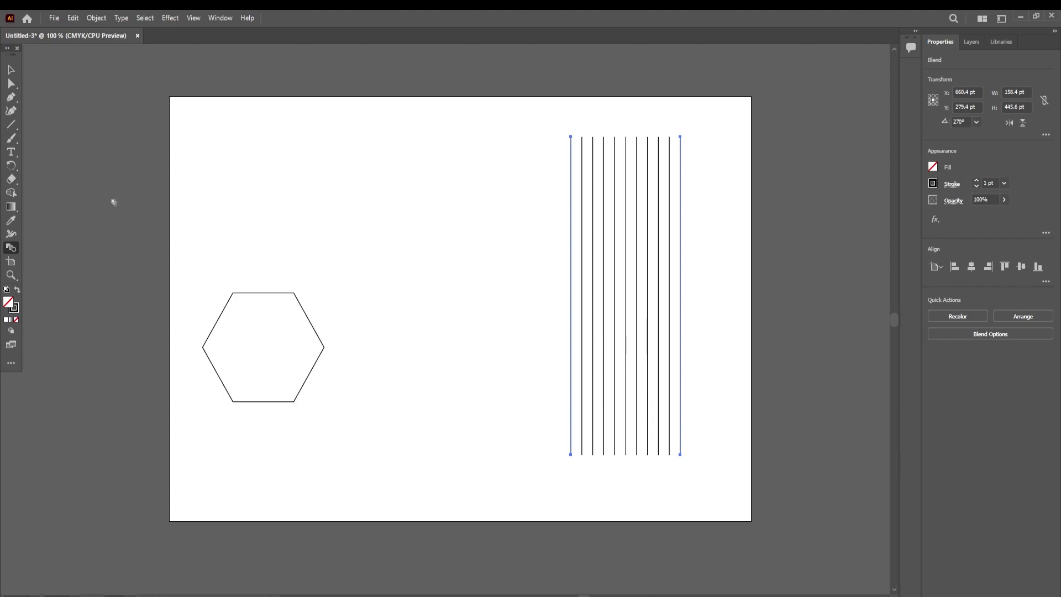
Expand the line blend into separate lines with Object, Fill and Stroke enabled.
left_click(8, 73)
left_click_drag(491, 224, 727, 482)
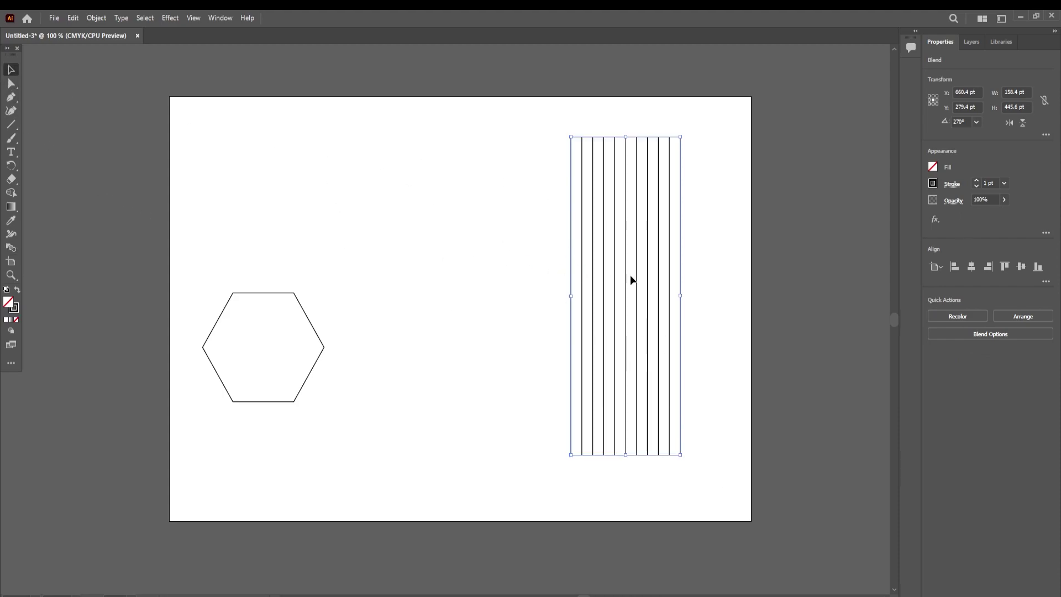
left_click(90, 18)
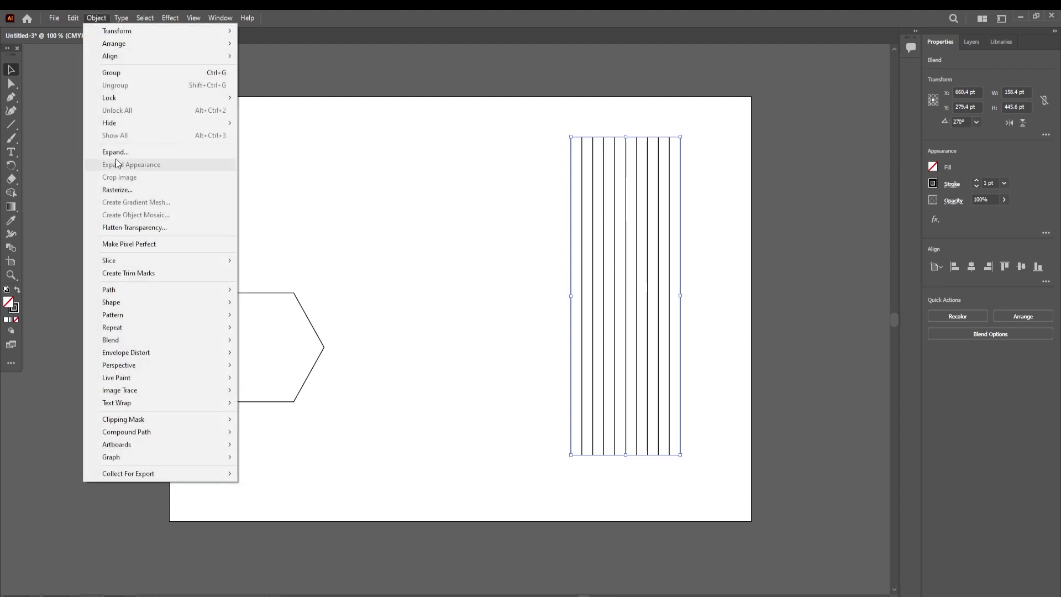
left_click(120, 157)
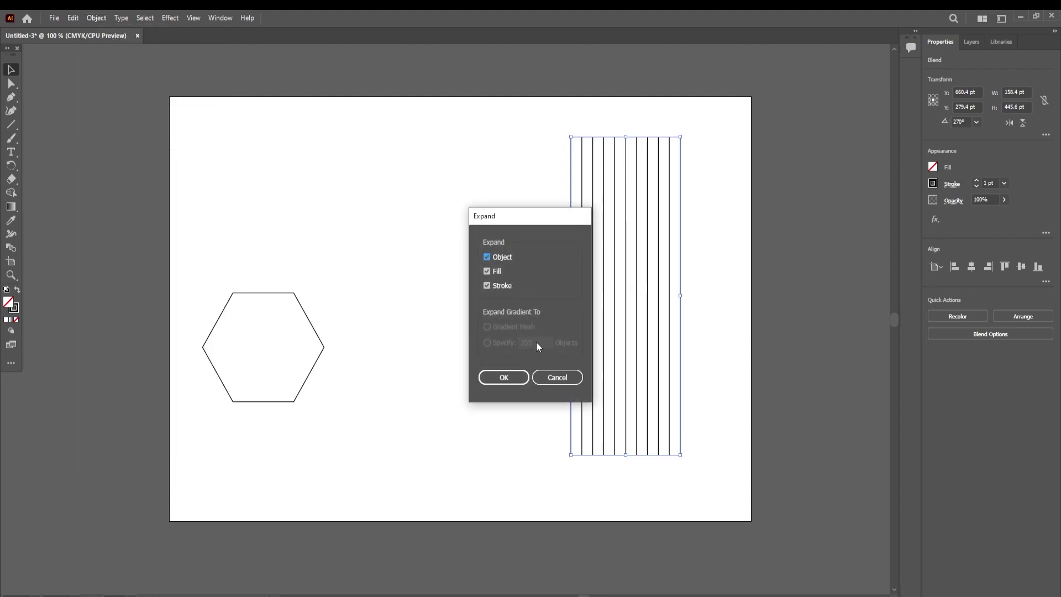
left_click(507, 377)
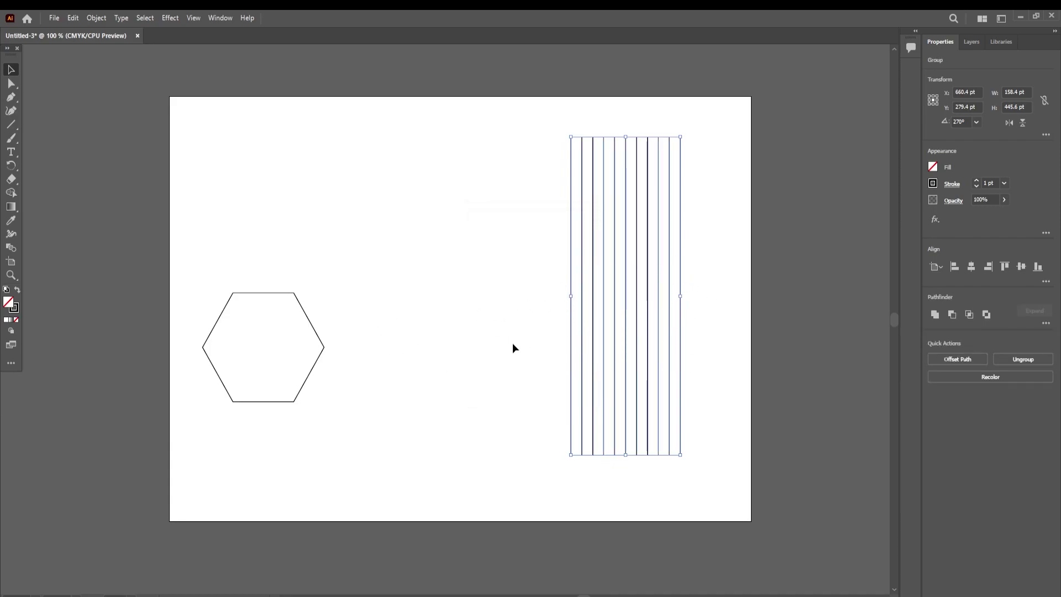
Set the expanded line group's rotation to 300° and move the slanted lines over to the hexagon's right side.
left_click(965, 122)
type("300")
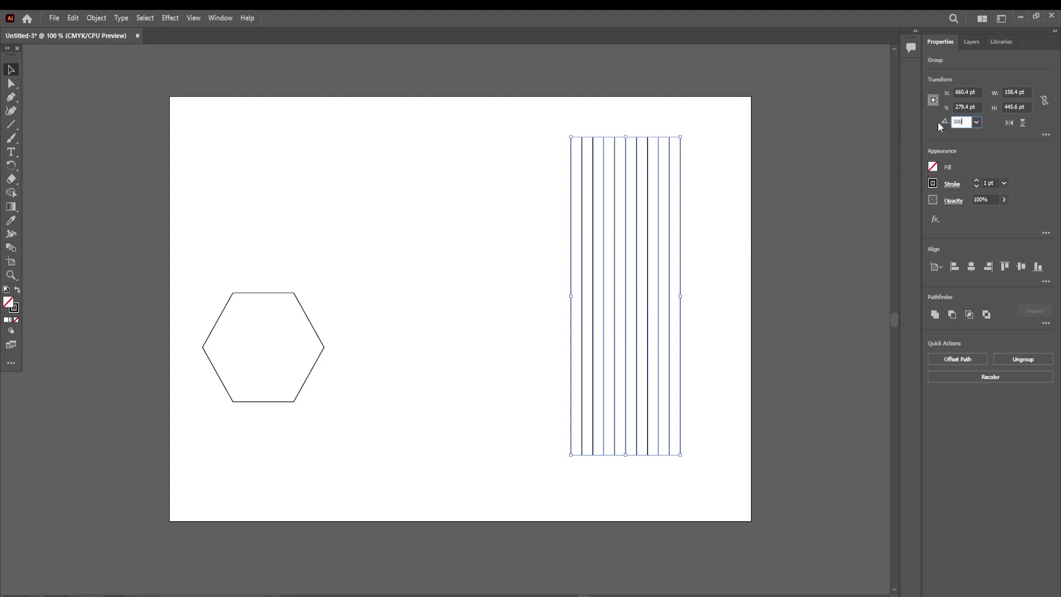
key("Return")
left_click_drag(575, 321, 324, 326)
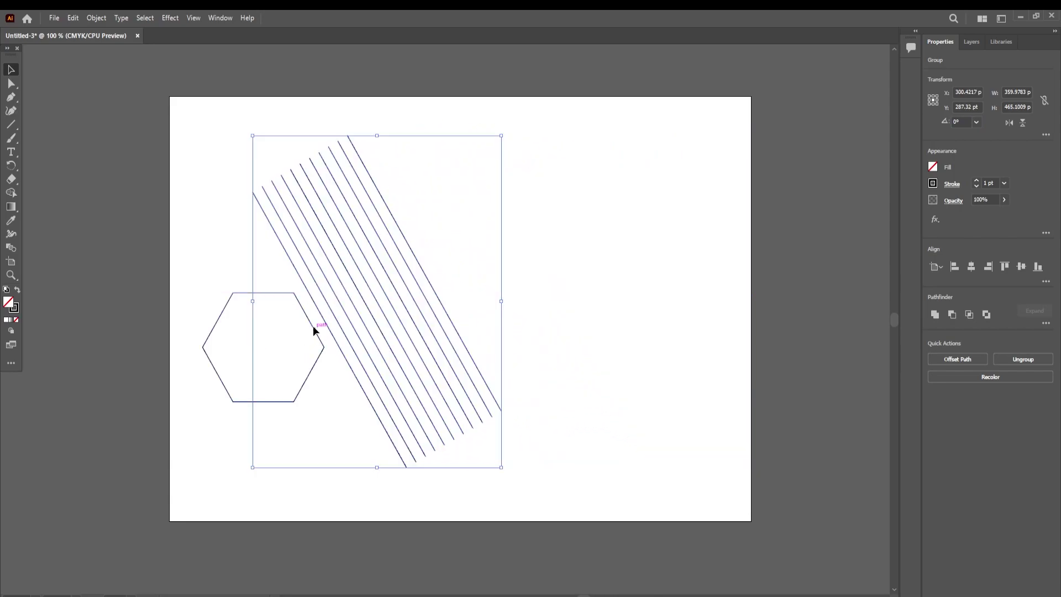
Delete the hexagon and move the slanted line group toward the artboard's centre, to about X 384 pt, Y 283 pt.
left_click(247, 402)
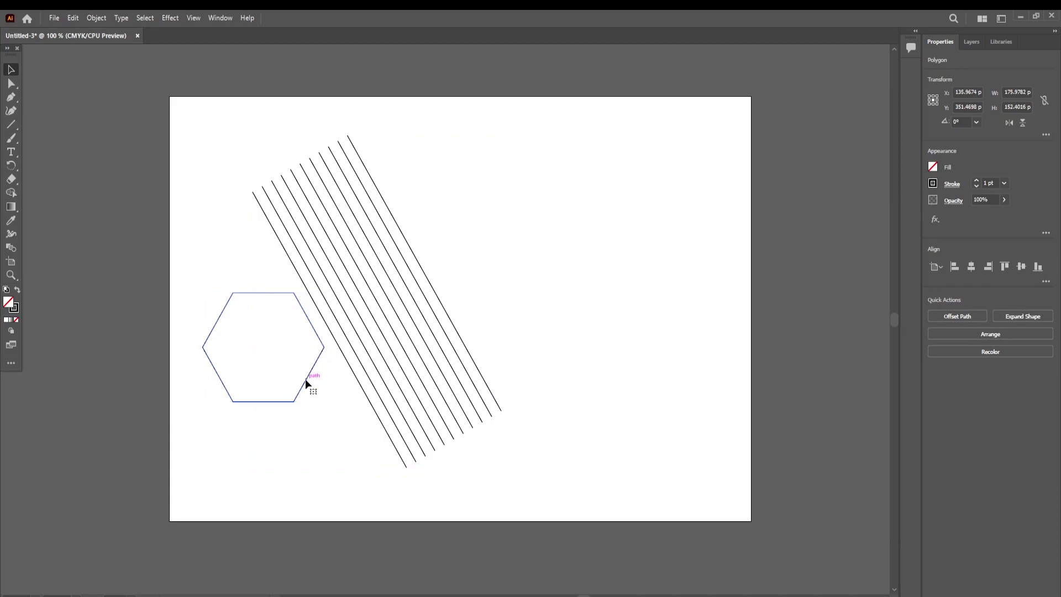
key("Delete")
left_click_drag(448, 332, 506, 344)
Create a reflected copy of the slanted line group across the vertical axis and deselect it.
right_click(497, 344)
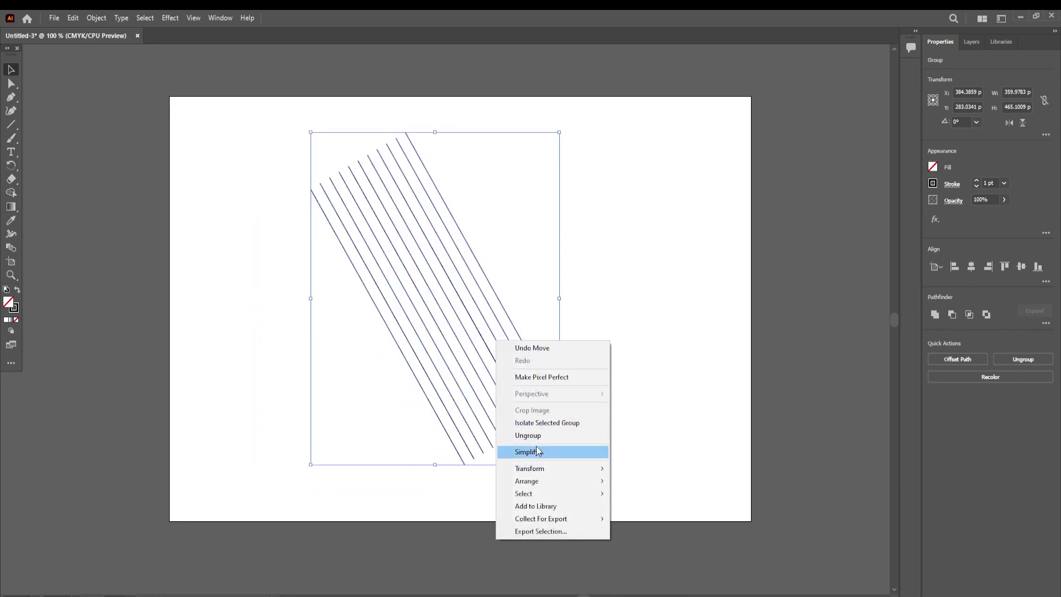
mouse_move(566, 469)
left_click(636, 510)
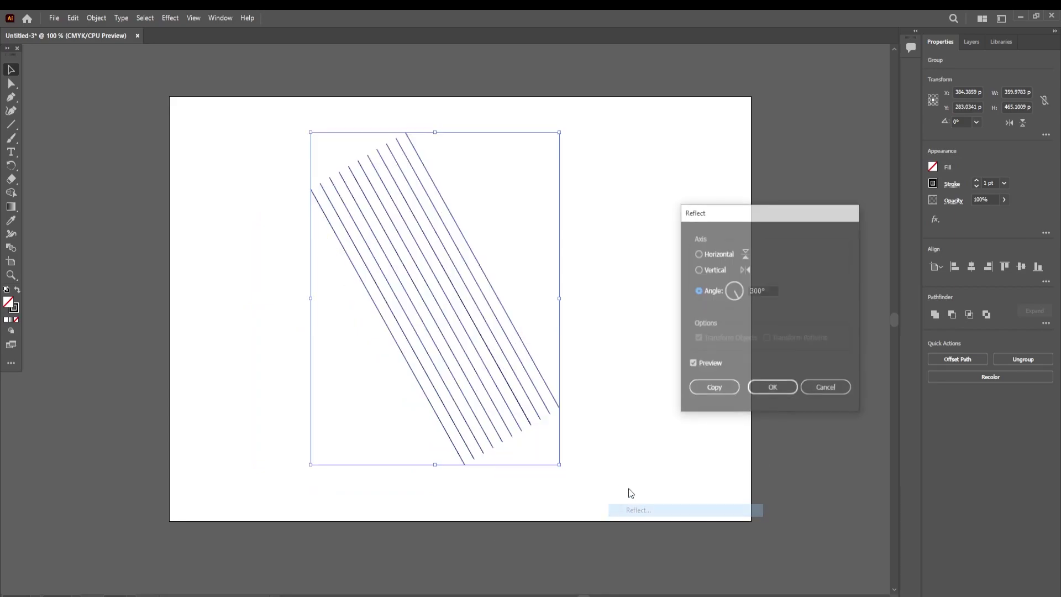
left_click(705, 270)
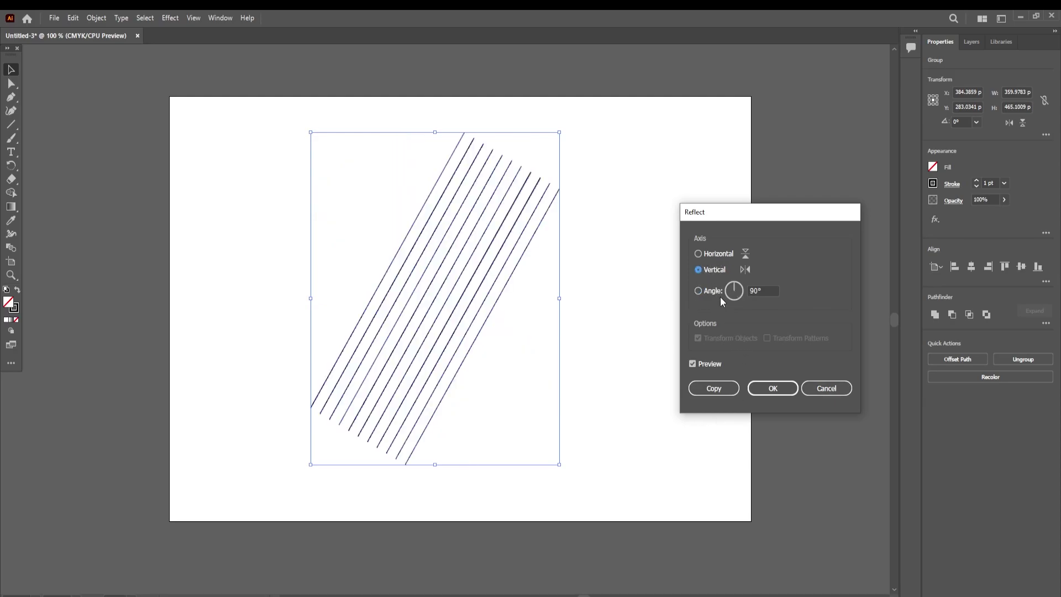
left_click(714, 388)
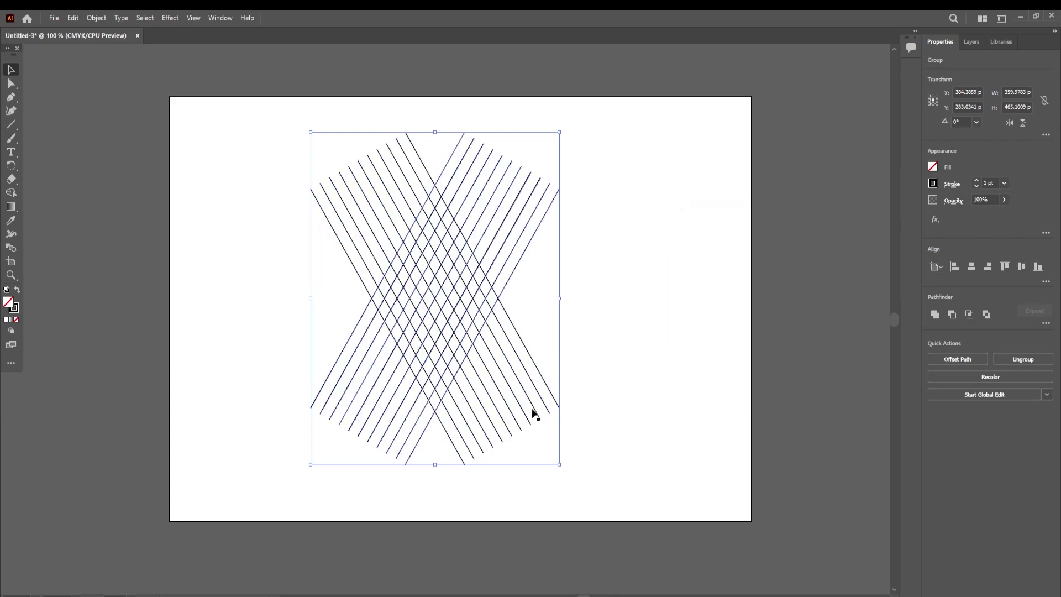
left_click(661, 307)
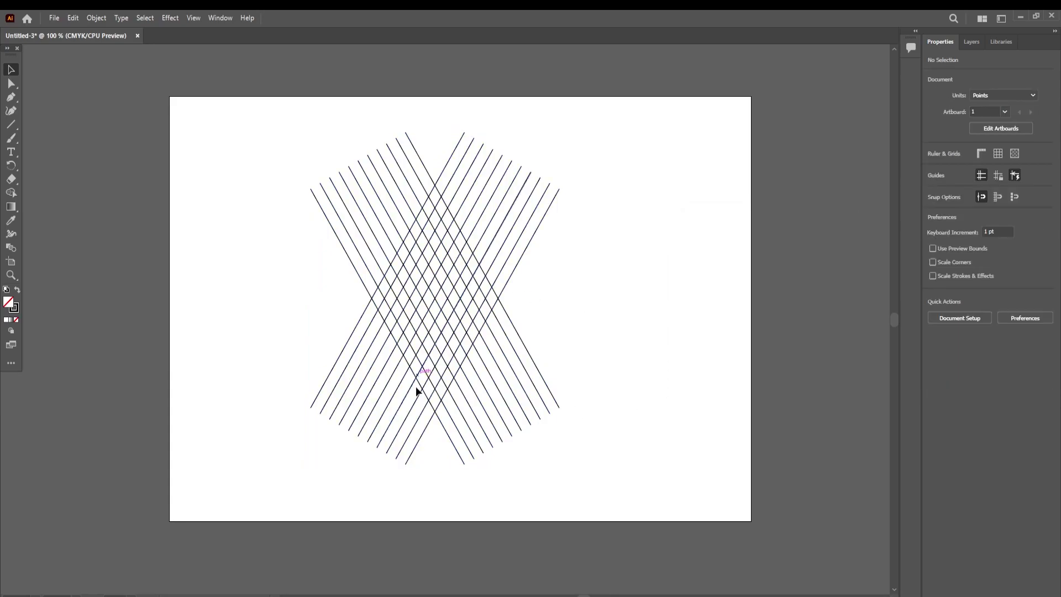
Create another reflected copy of a slanted line group with the axis angle set to 300°, adding horizontal lines to the grid.
left_click(341, 400)
right_click(340, 400)
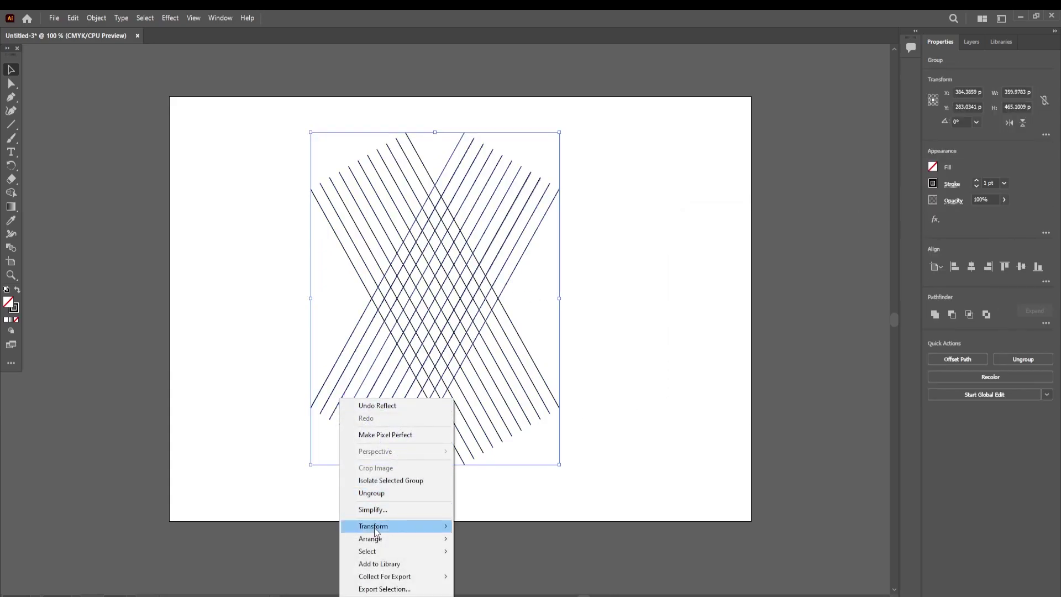
mouse_move(373, 525)
left_click(506, 468)
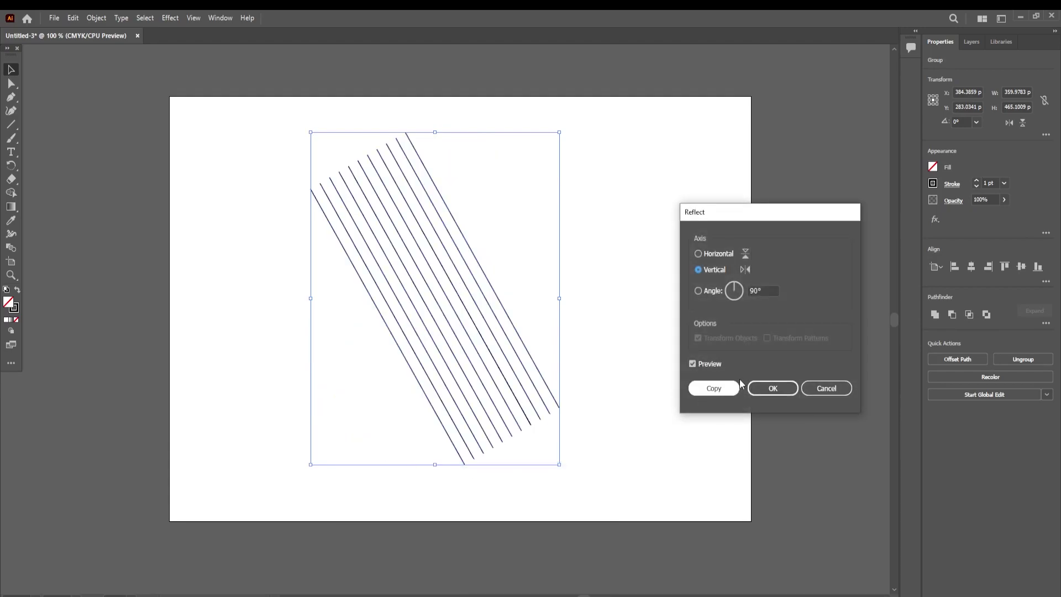
left_click(767, 291)
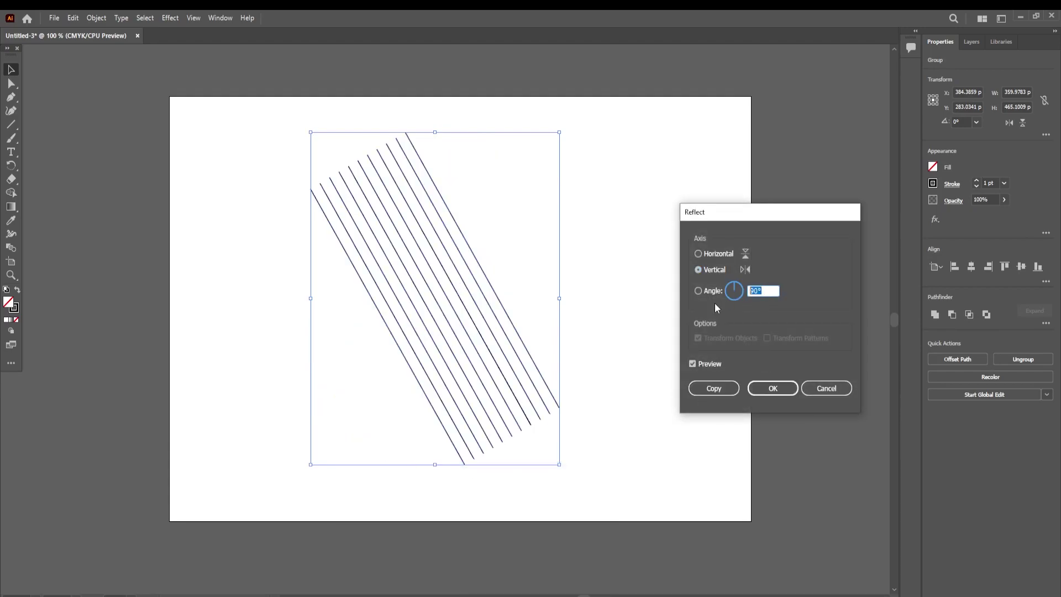
type("300")
left_click(714, 389)
left_click(627, 386)
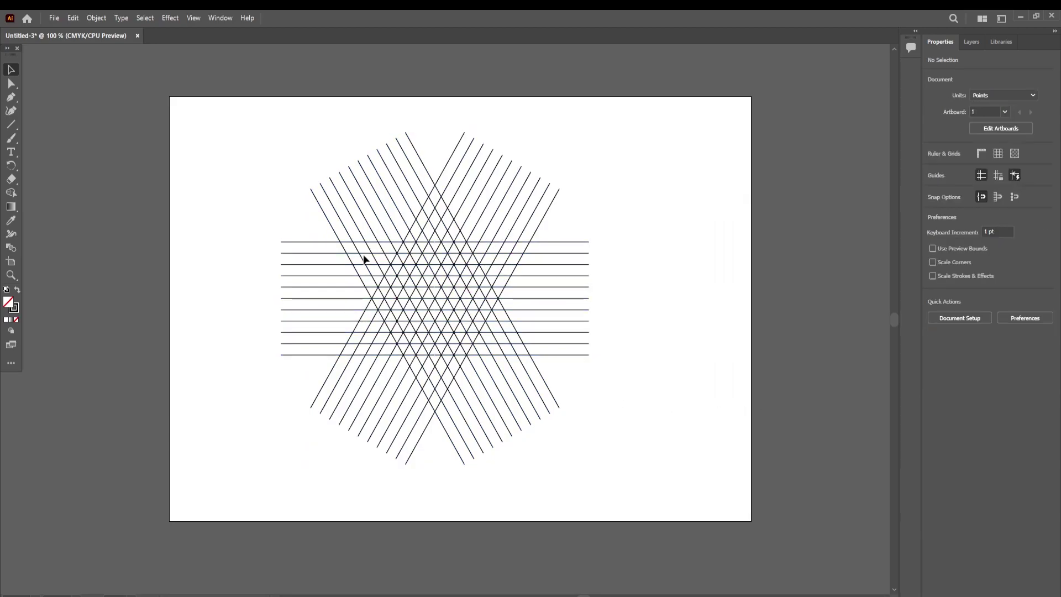
Select all three line groups for the Shape Builder tool and set no stroke and a black fill.
left_click_drag(237, 155, 621, 471)
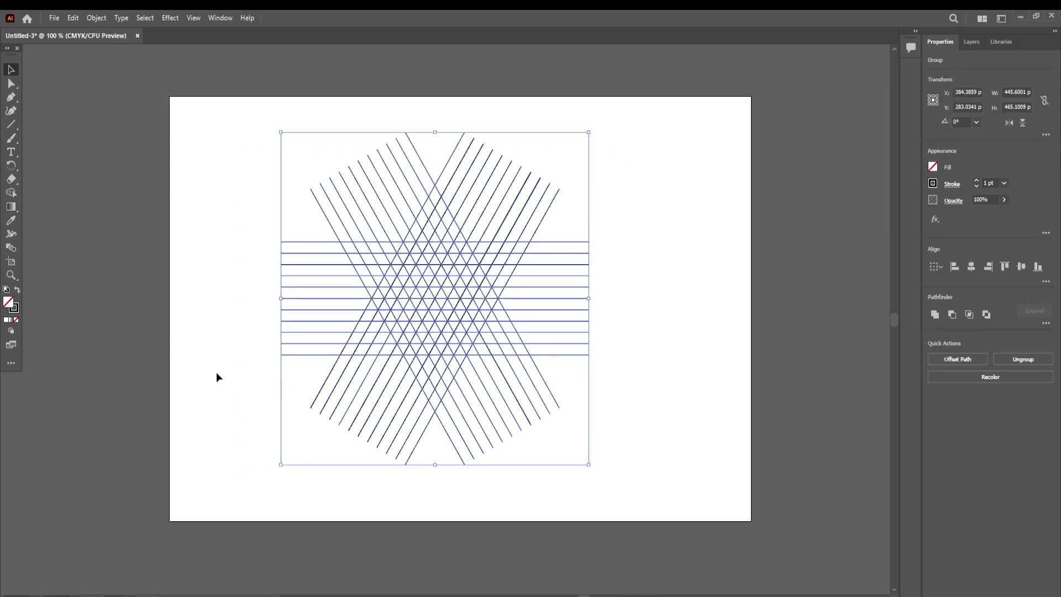
left_click(11, 193)
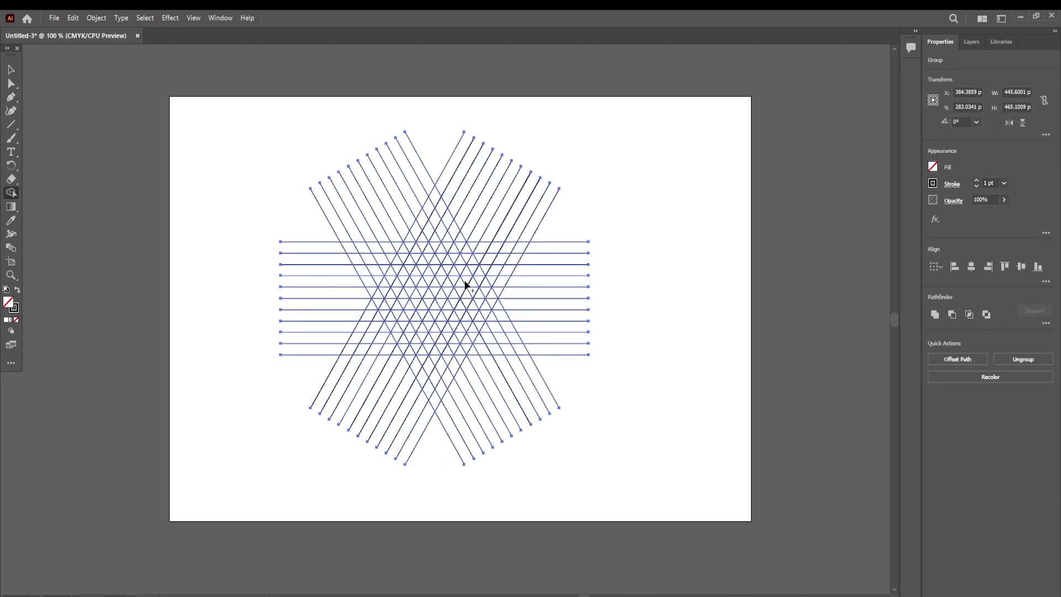
left_click(977, 186)
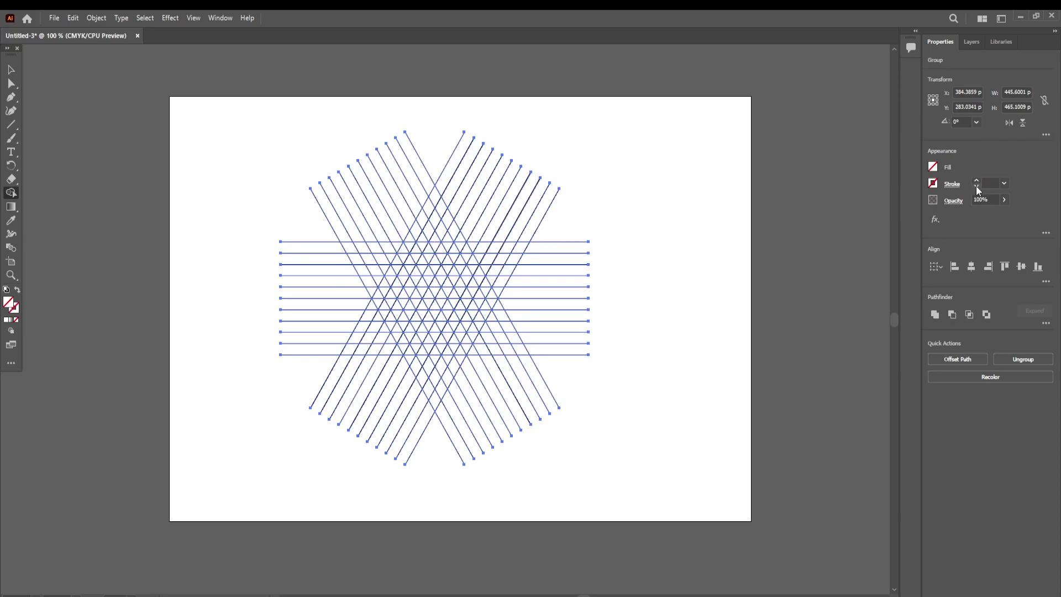
left_click(933, 168)
left_click(836, 208)
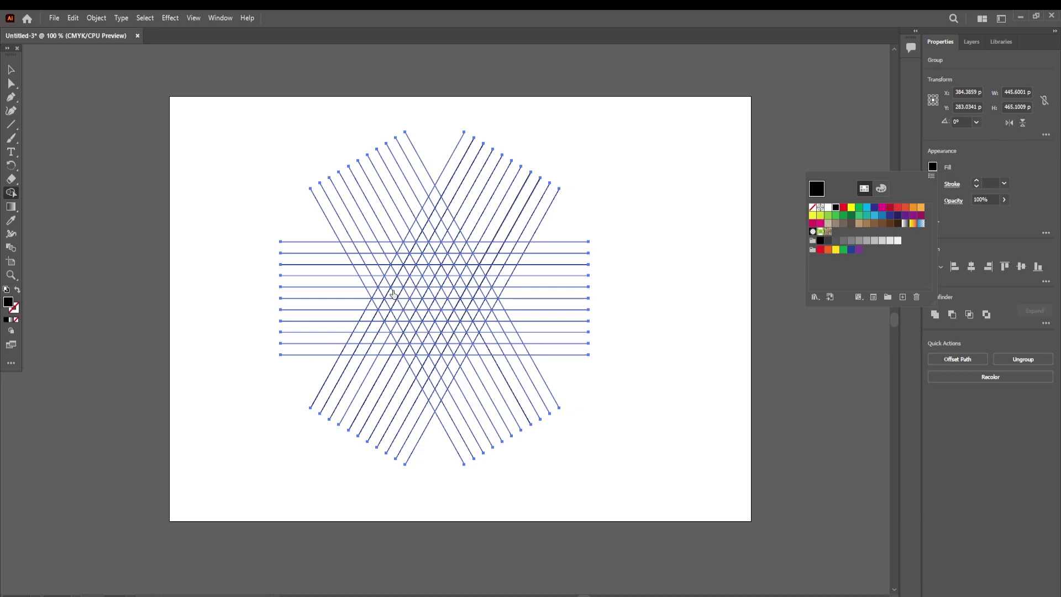
Merge the grid's outer cells into two opposing bent black bars, one upper-left and one lower-right, with Shape Builder.
left_click(378, 303)
scroll(377, 298, "up", 2)
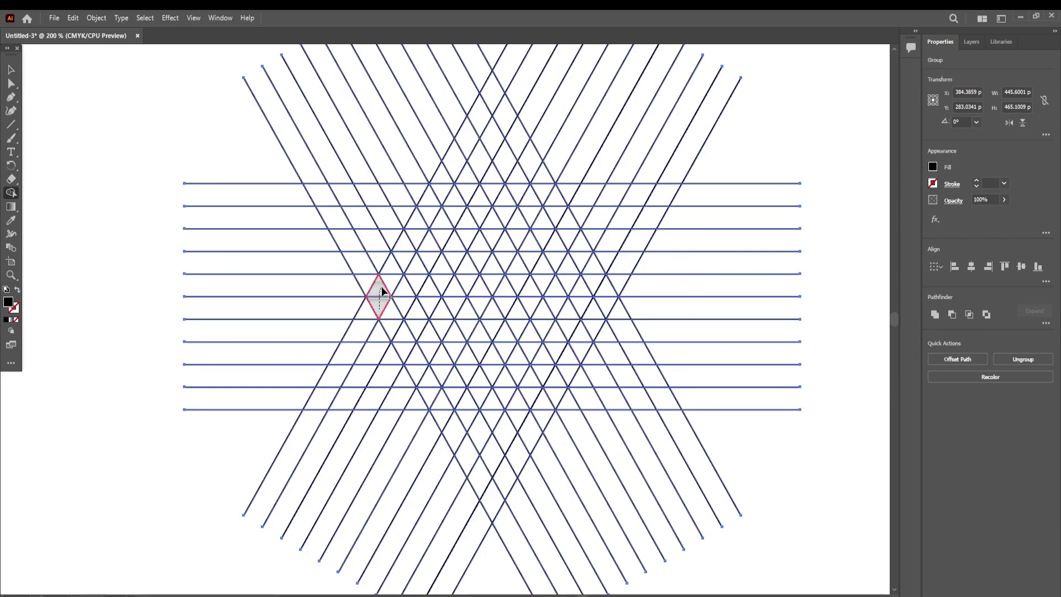
mouse_move(375, 303)
left_mouse_down()
mouse_move(435, 190)
mouse_move(555, 201)
left_mouse_up()
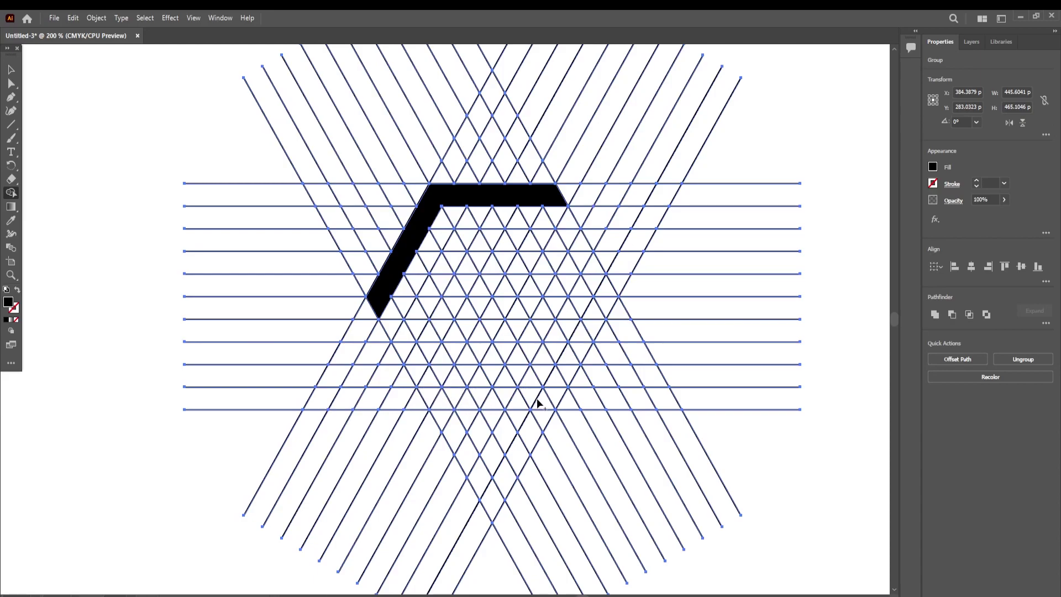
mouse_move(434, 398)
left_mouse_down()
mouse_move(549, 398)
mouse_move(604, 296)
mouse_move(597, 323)
left_mouse_up()
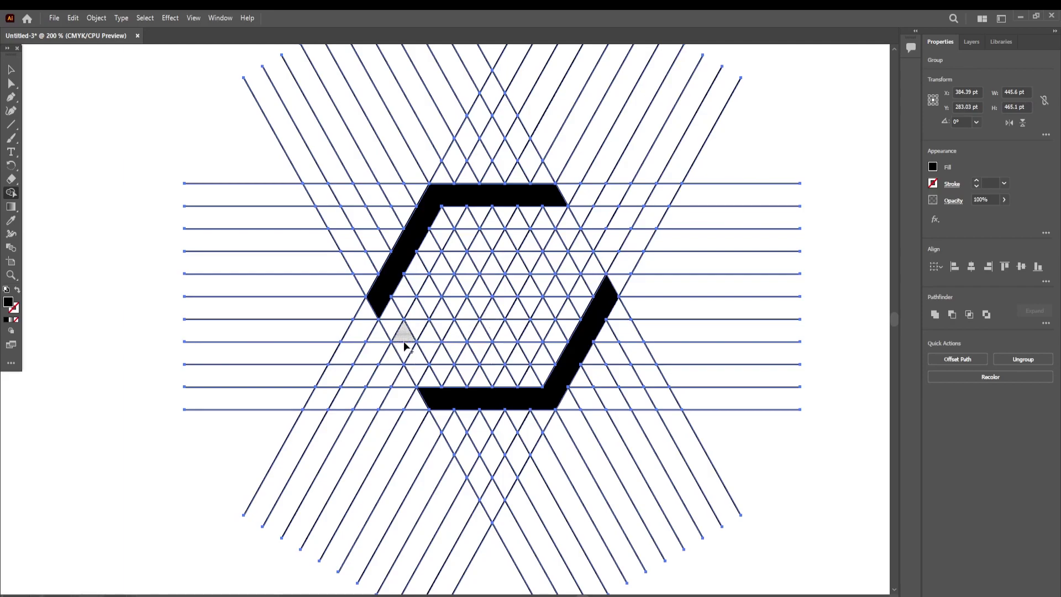
Merge inner grid cells into two smaller bent black bars nested inside the outer pair, with Shape Builder.
mouse_move(403, 353)
left_mouse_down()
mouse_move(461, 233)
mouse_move(515, 241)
left_mouse_up()
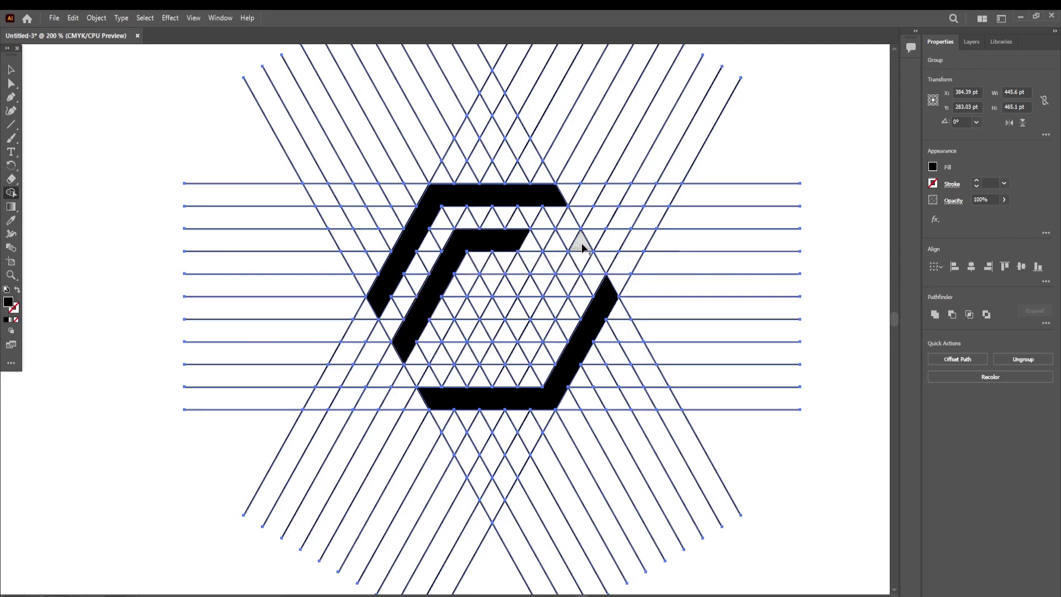
left_click_drag(552, 302, 537, 331)
left_click_drag(529, 352, 480, 356)
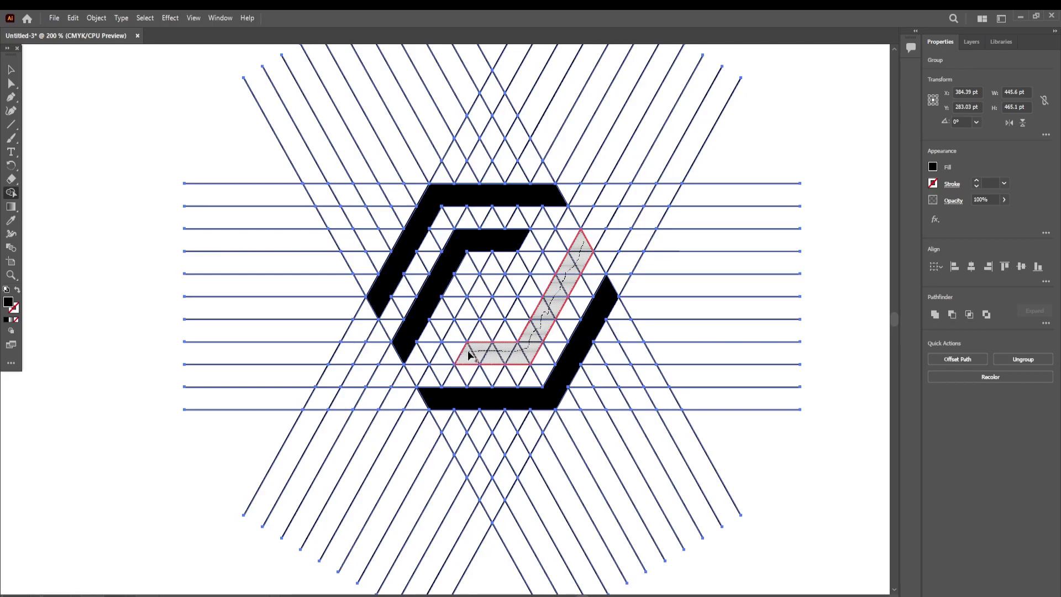
left_click_drag(468, 355, 468, 355)
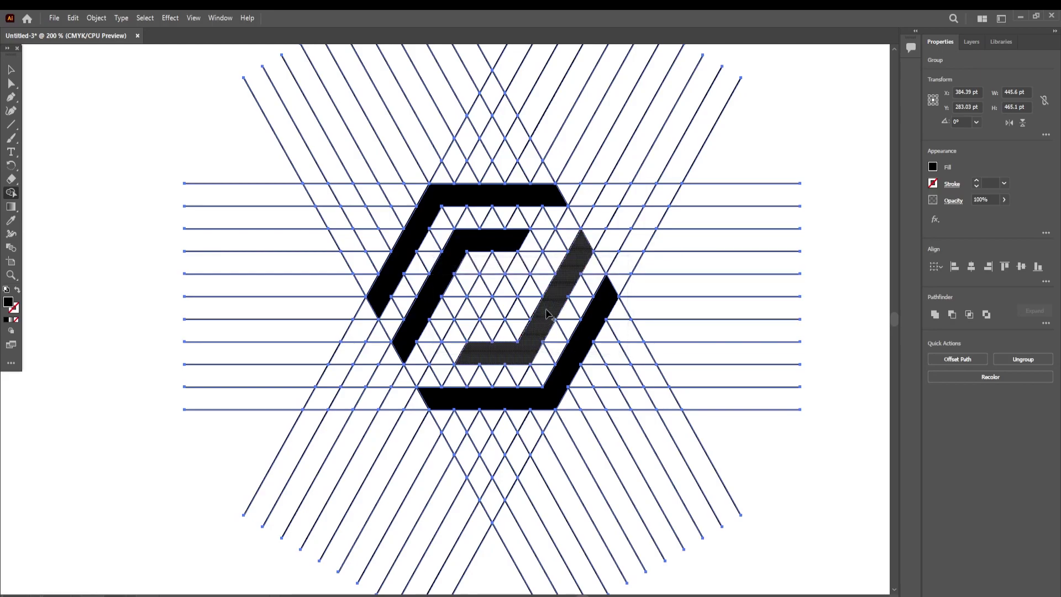
Return to the Selection tool and ungroup the line grid with its black bars.
scroll(547, 311, "down", 1)
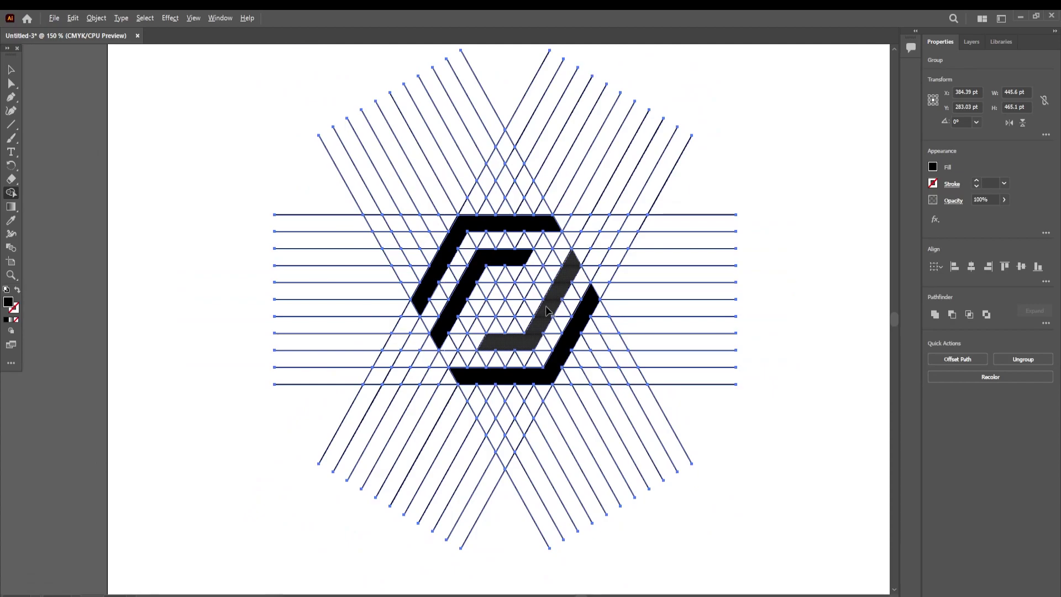
key("v")
scroll(725, 287, "down", 1)
scroll(723, 290, "up", 1)
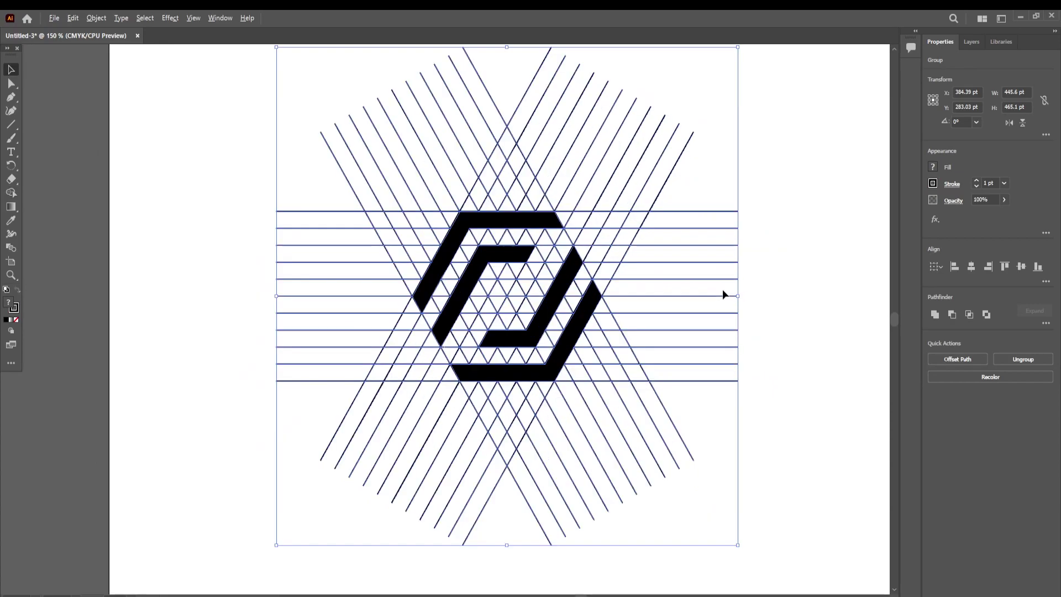
right_click(539, 337)
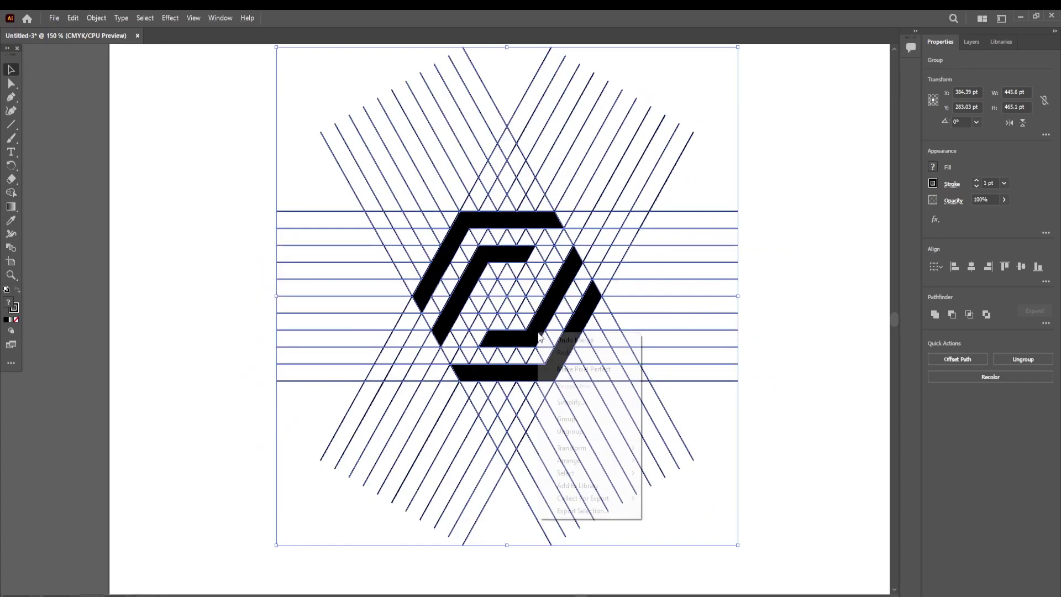
left_click(570, 432)
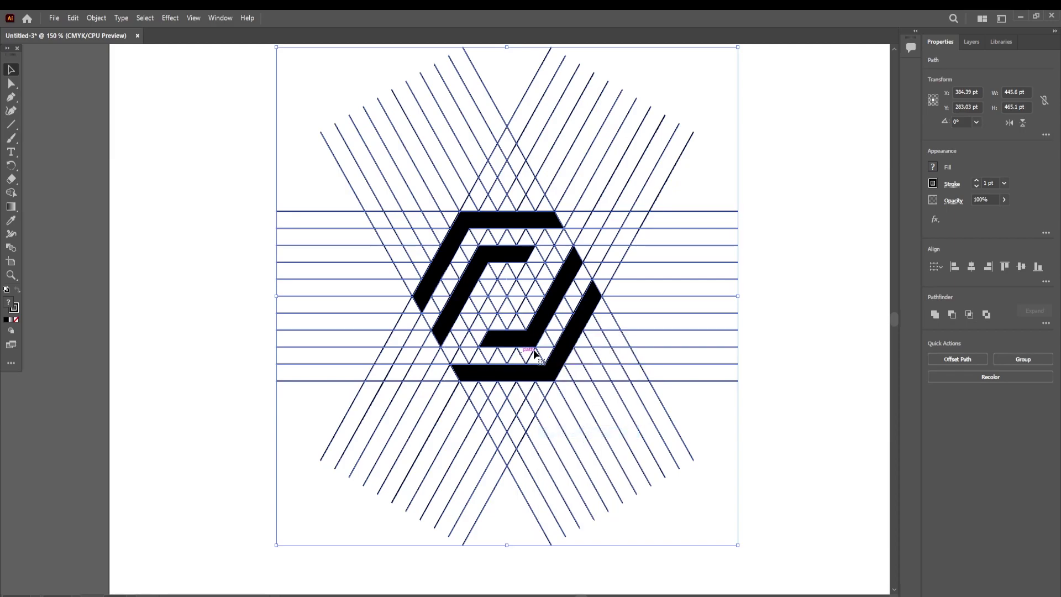
Select the whole artwork, split it with Pathfinder Divide and deselect it.
scroll(565, 328, "down", 1)
left_click_drag(320, 121, 758, 516)
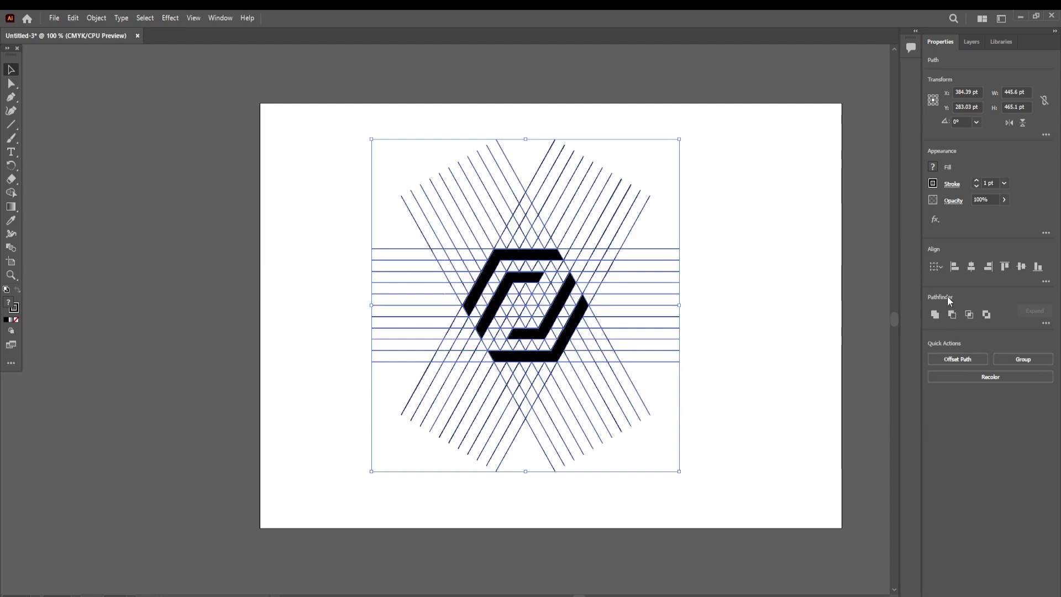
left_click(1046, 323)
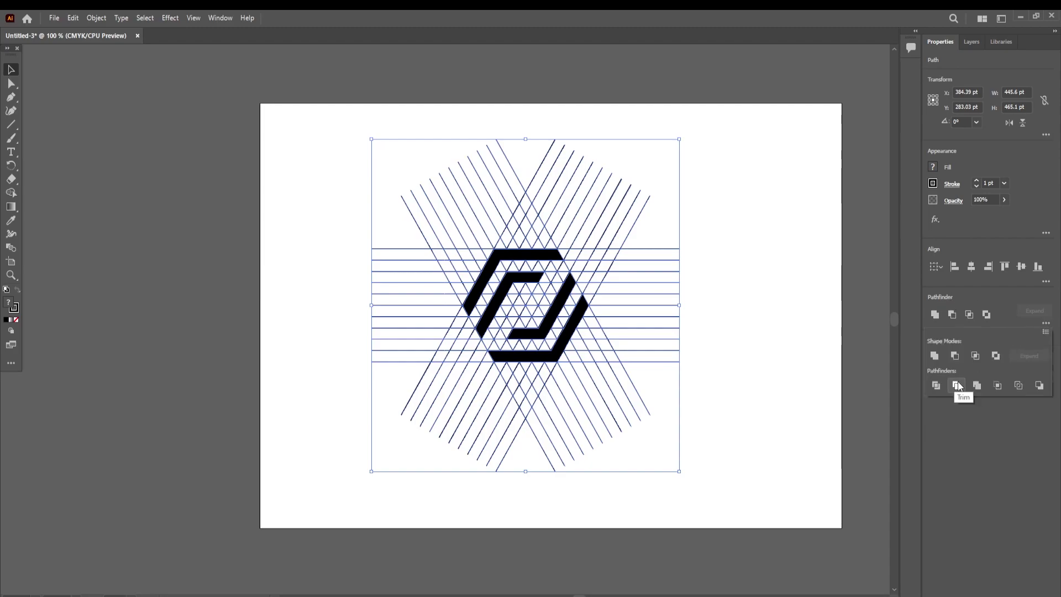
left_click(936, 385)
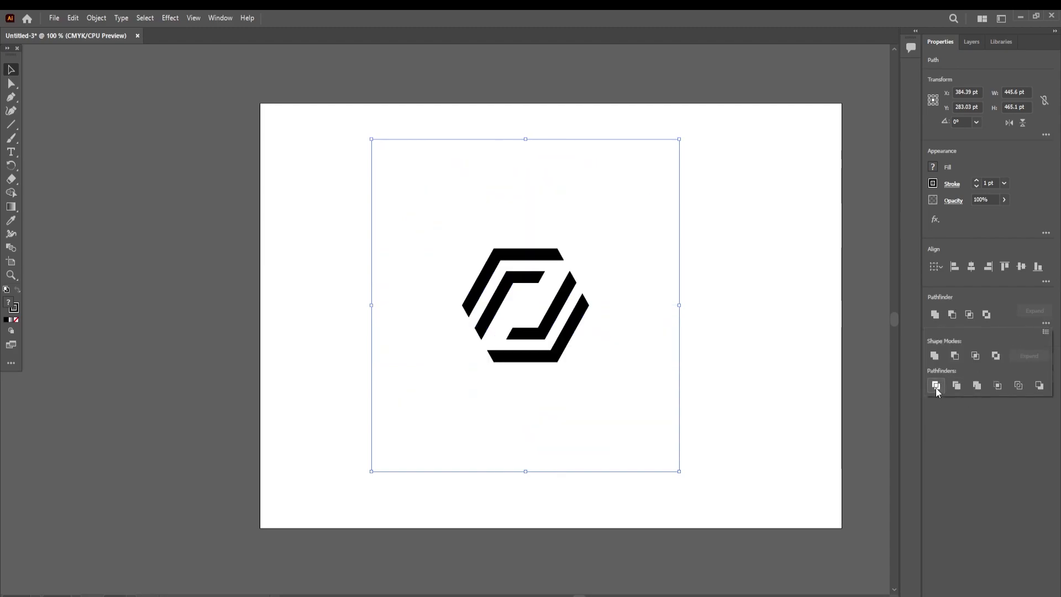
left_click(643, 321)
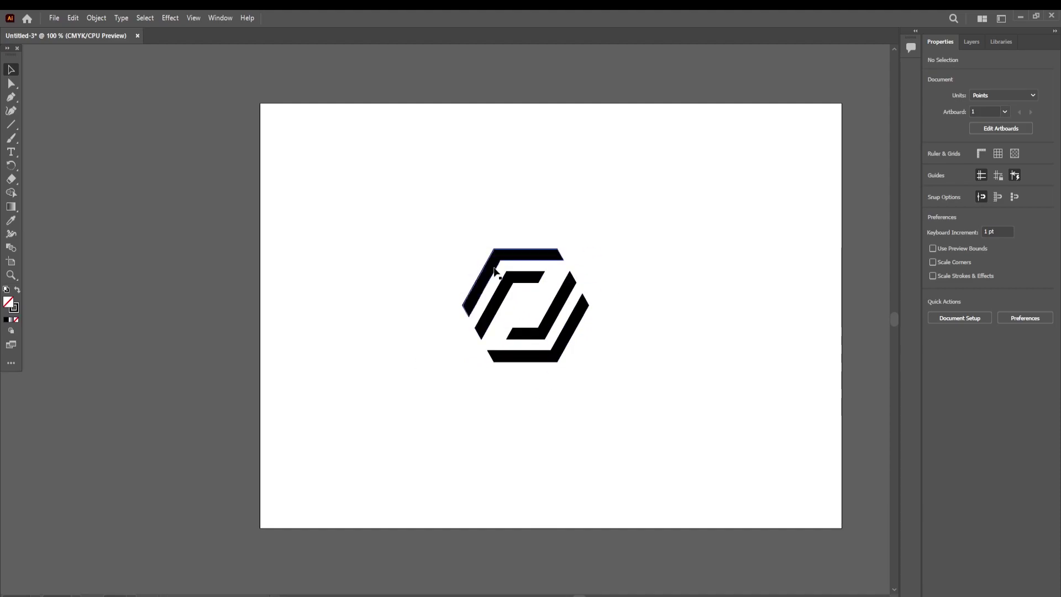
Ungroup the divided artwork into separate pieces and deselect them.
left_click(557, 359)
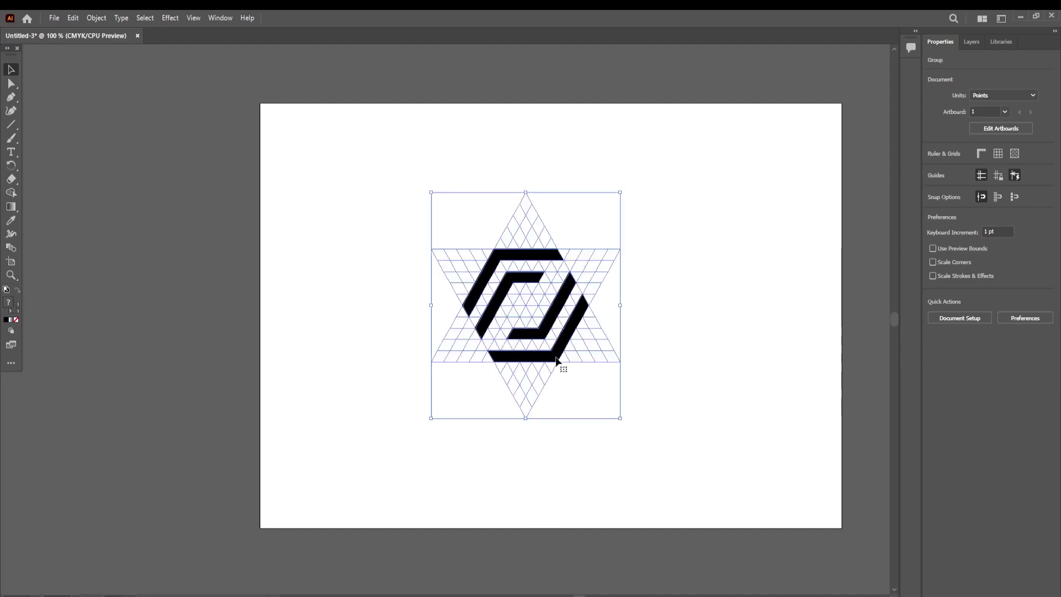
right_click(562, 344)
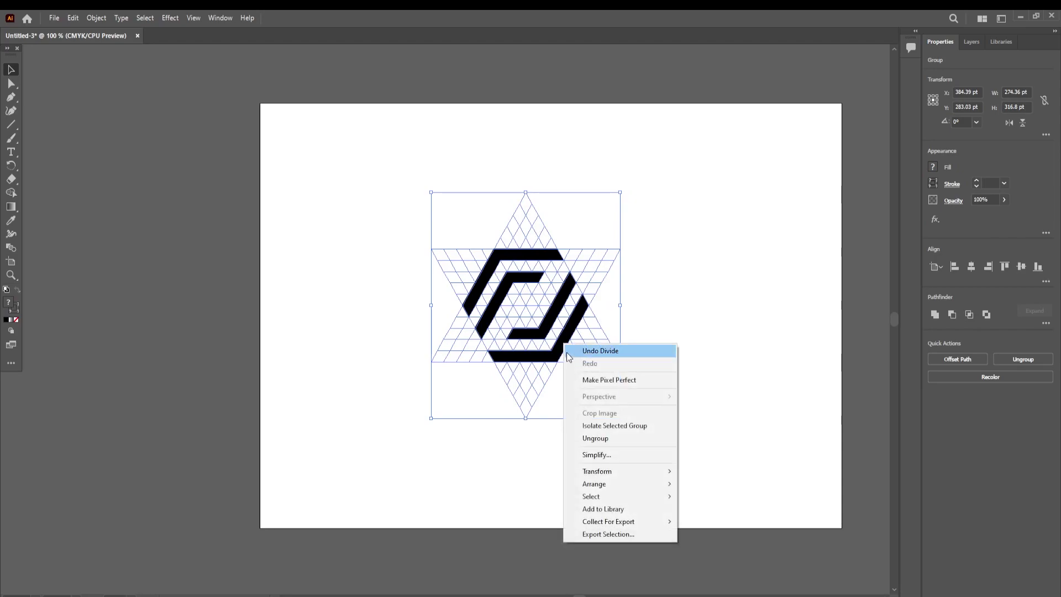
left_click(595, 438)
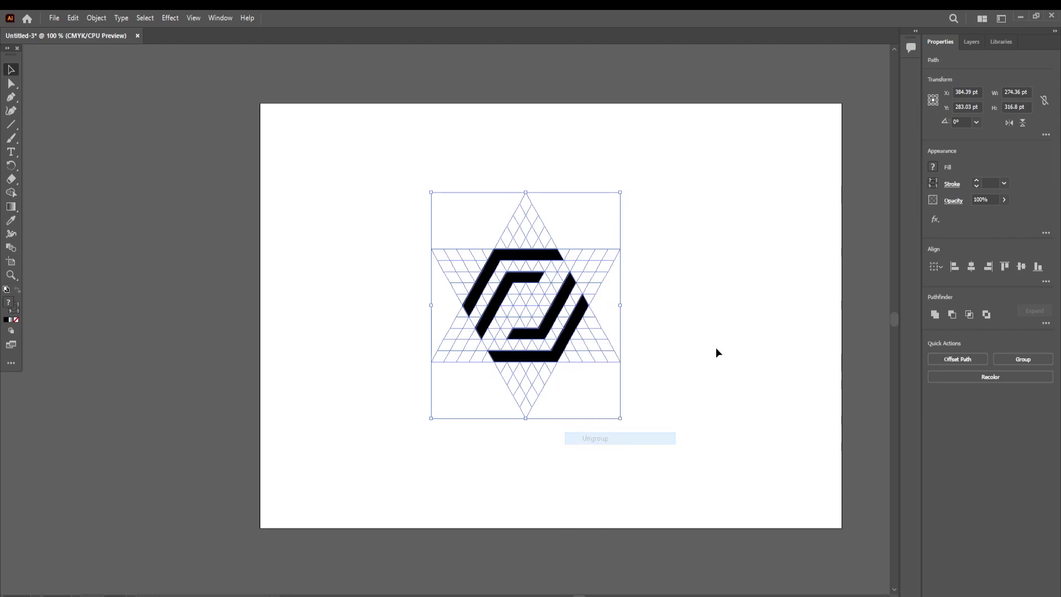
left_click(704, 360)
Select all four black bars of the hexagonal mark together.
left_click(563, 346)
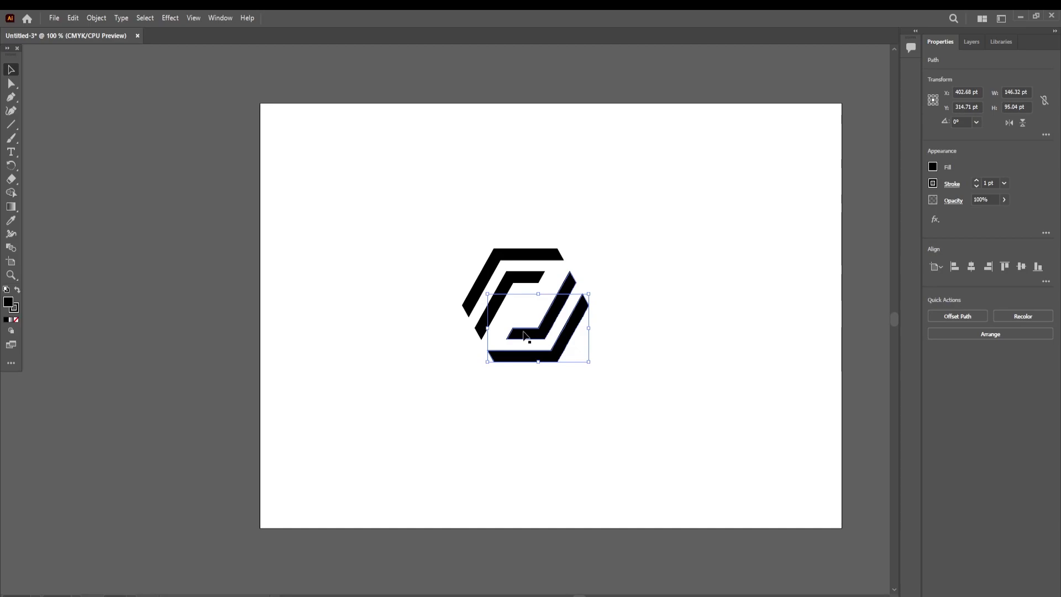
left_click(484, 329, "shift")
left_click(468, 313, "shift")
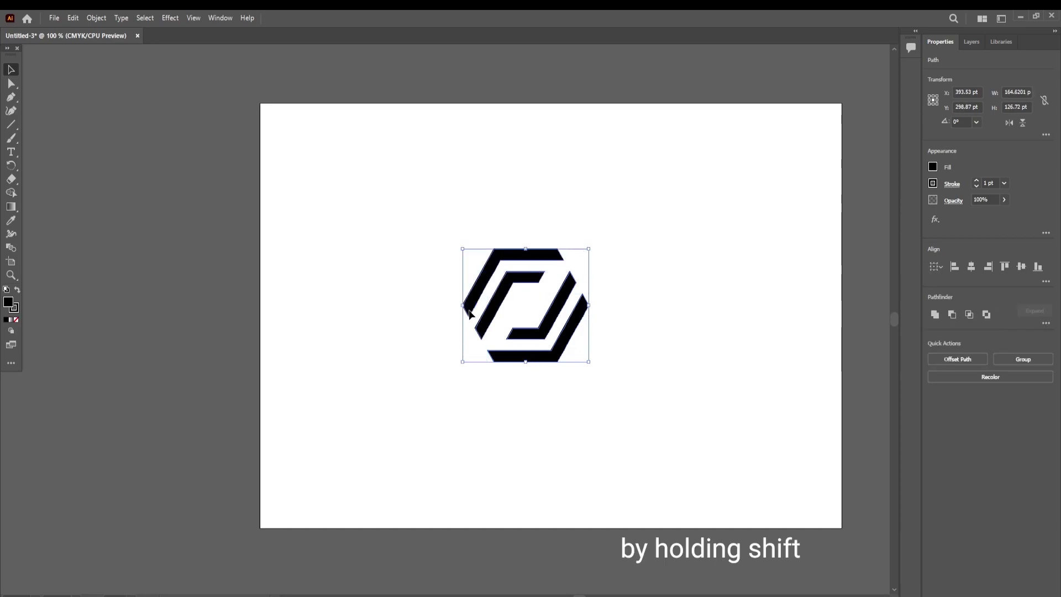
Place a copy of the four-bar mark near the artboard's left edge and delete the original together with the leftover line grid pieces.
left_click_drag(471, 305, 274, 314)
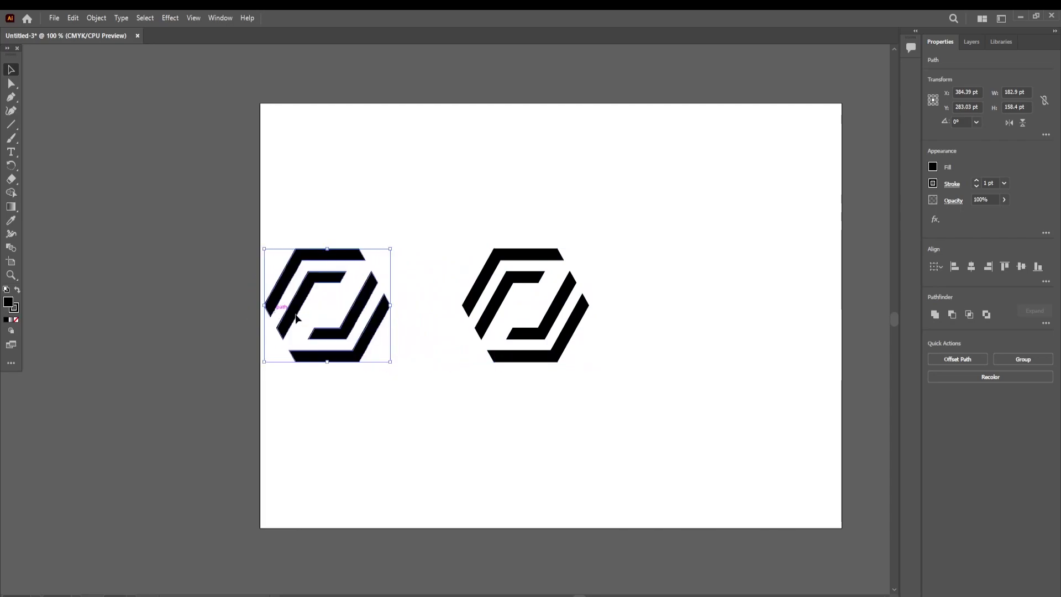
scroll(499, 282, "down", 1)
left_click_drag(457, 178, 661, 413)
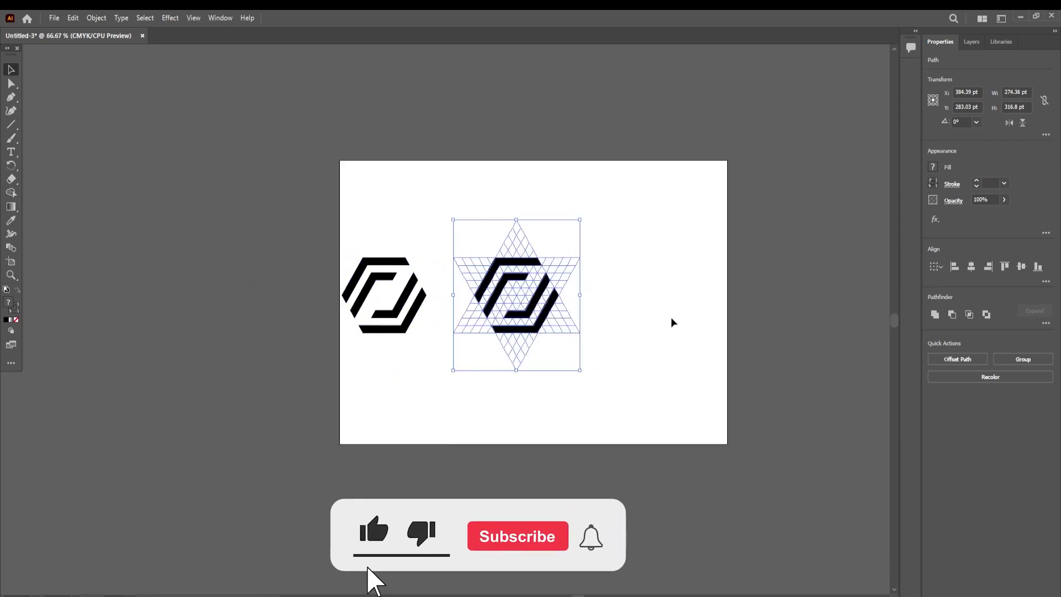
key("Delete")
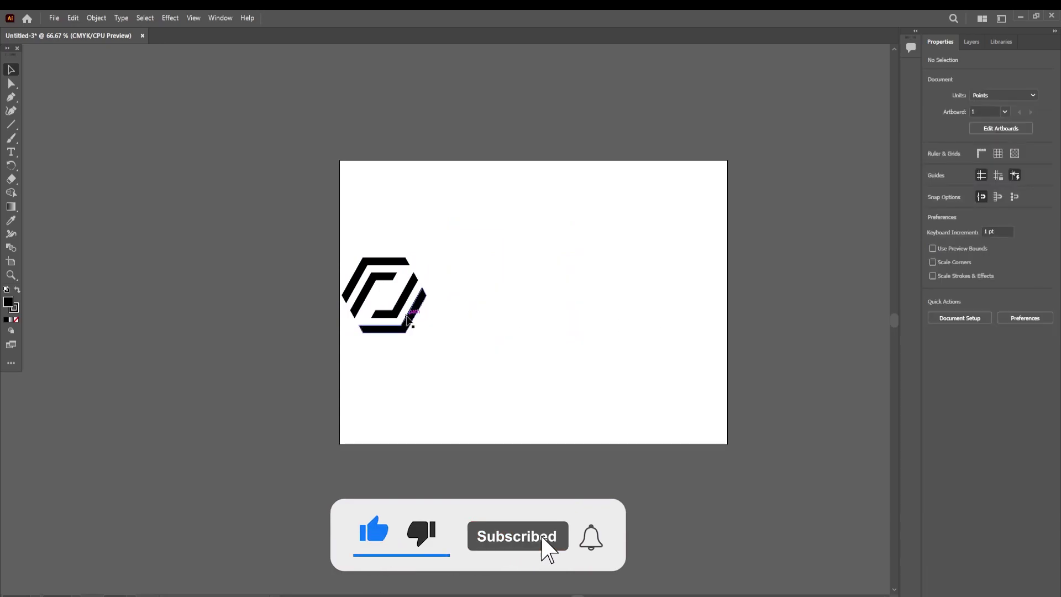
Select all the bars of the remaining hexagonal mark and group them into one object.
left_click_drag(341, 238, 458, 365)
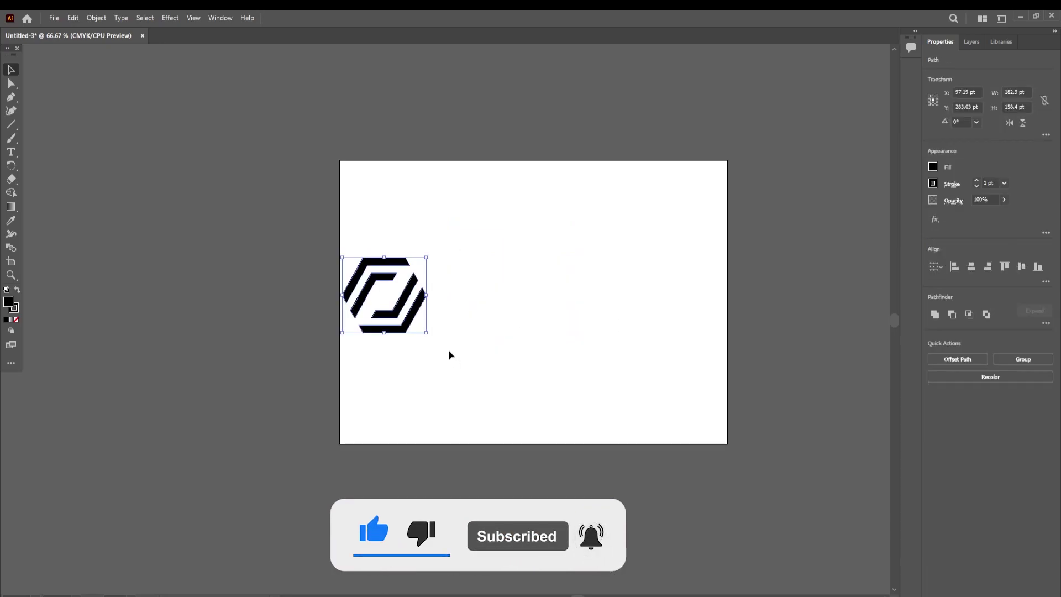
key("a")
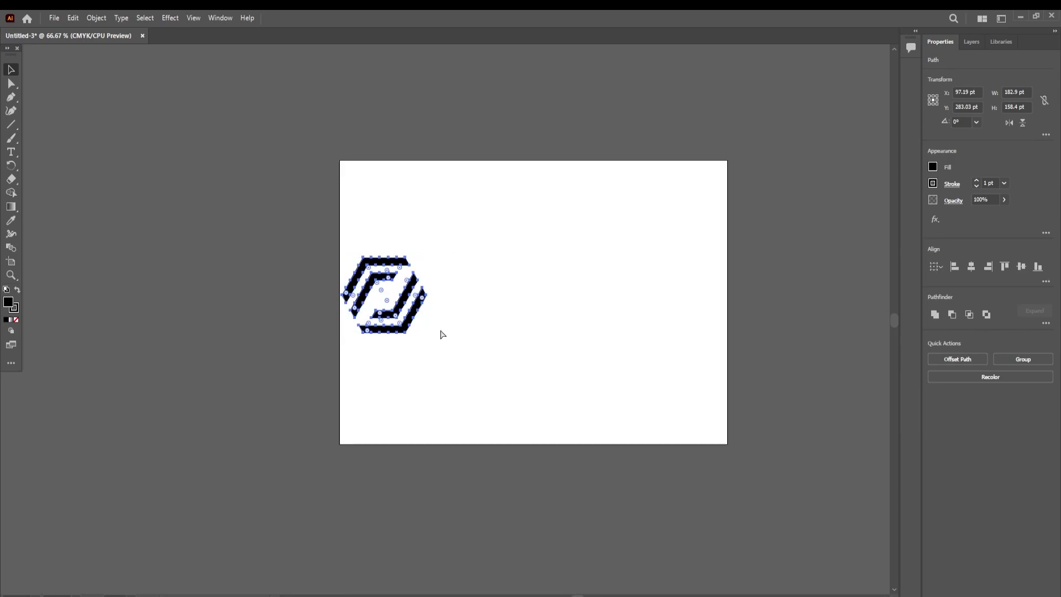
key("v")
key("ctrl+g")
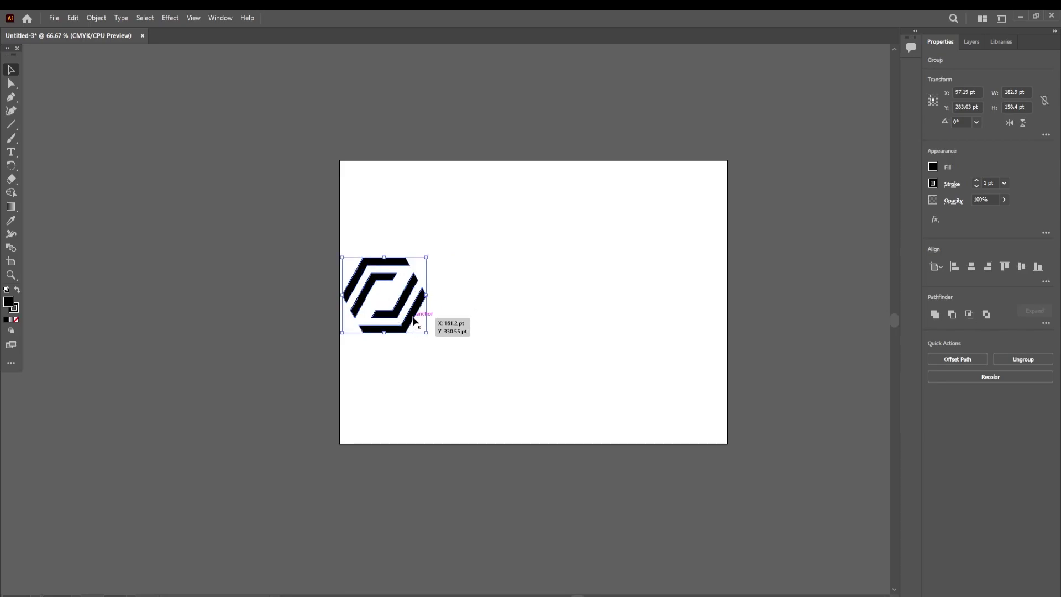